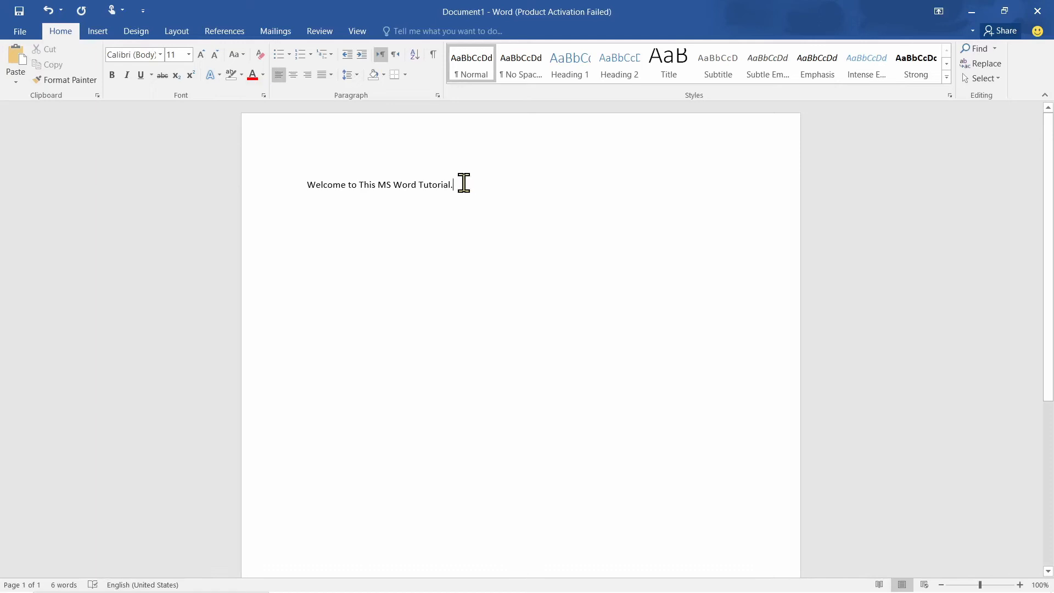
Step: Make the word "Tutorial" in the welcome line bold, italic, underlined and struck through
{"action": "left_click_drag", "start_coordinate": [464, 183], "coordinate": [295, 183]}
{"action": "left_click", "coordinate": [505, 196]}
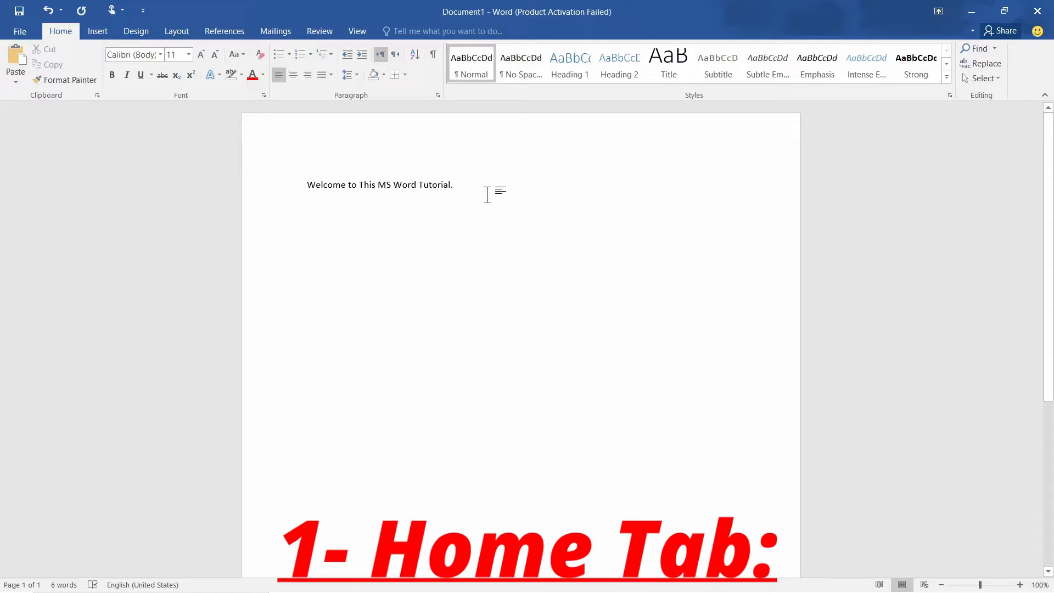
{"action": "double_click", "coordinate": [488, 195]}
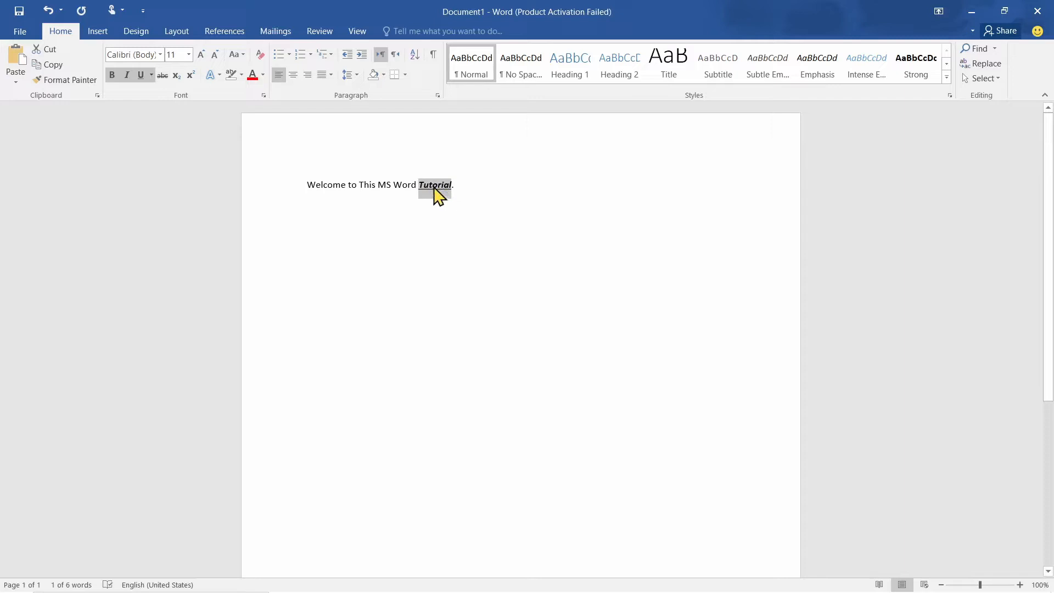
{"action": "left_click", "coordinate": [162, 76]}
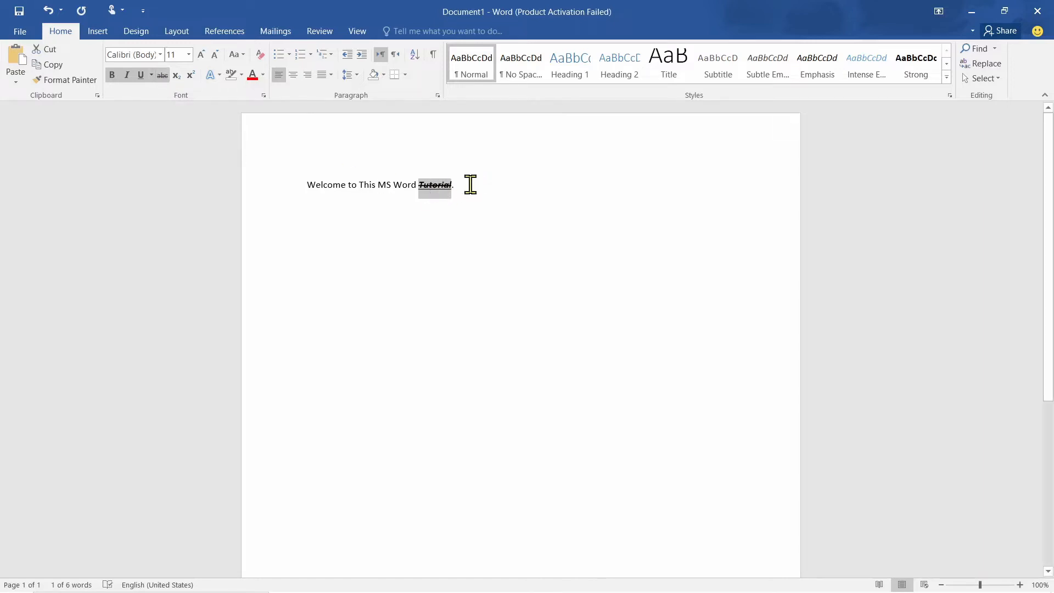
{"action": "left_click", "coordinate": [497, 188]}
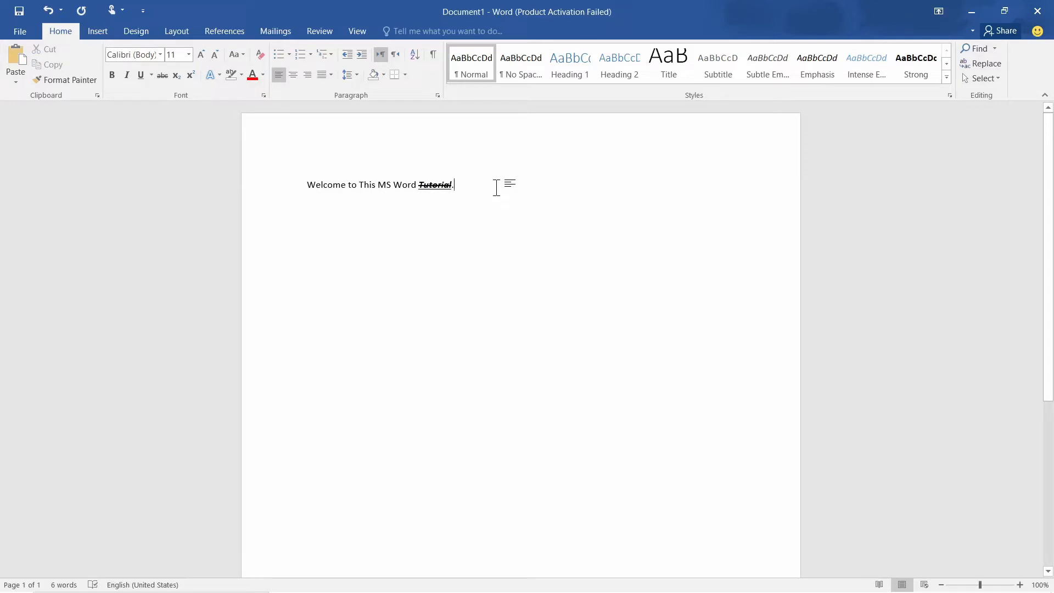
Step: Enlarge the font of the whole welcome line step by step to size 26
{"action": "triple_click", "coordinate": [496, 188]}
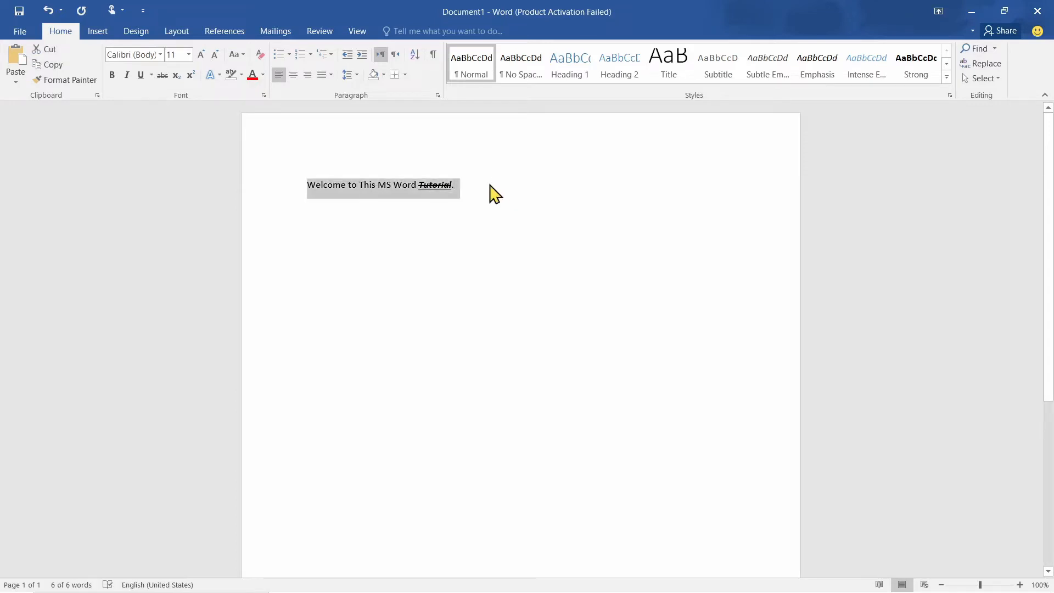
{"action": "left_click", "coordinate": [201, 54]}
{"action": "left_click", "coordinate": [200, 55]}
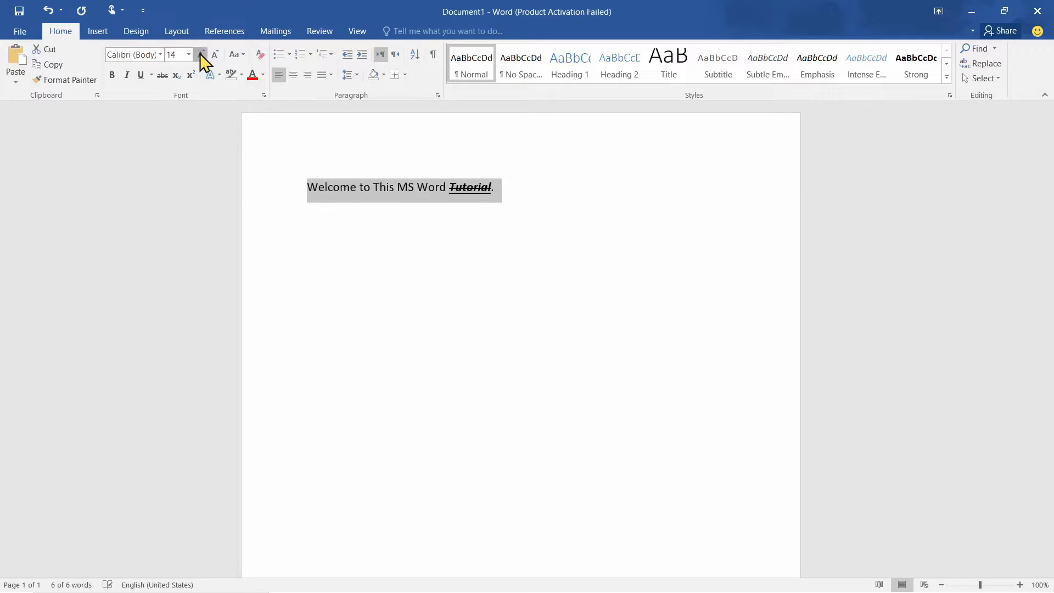
{"action": "left_click", "coordinate": [199, 54]}
{"action": "left_click", "coordinate": [200, 54]}
{"action": "left_click", "coordinate": [200, 54]}
{"action": "left_click", "coordinate": [200, 54]}
{"action": "left_click", "coordinate": [200, 54]}
{"action": "left_click", "coordinate": [199, 54]}
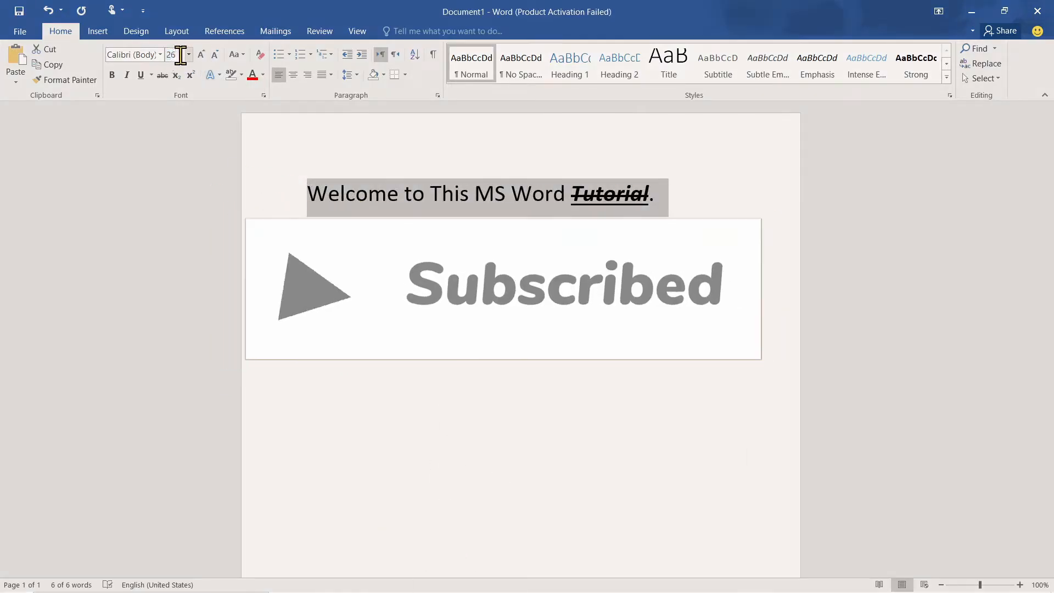
Step: Set the welcome line's font size to 28 and reduce it by two steps to 24
{"action": "type", "text": "2"}
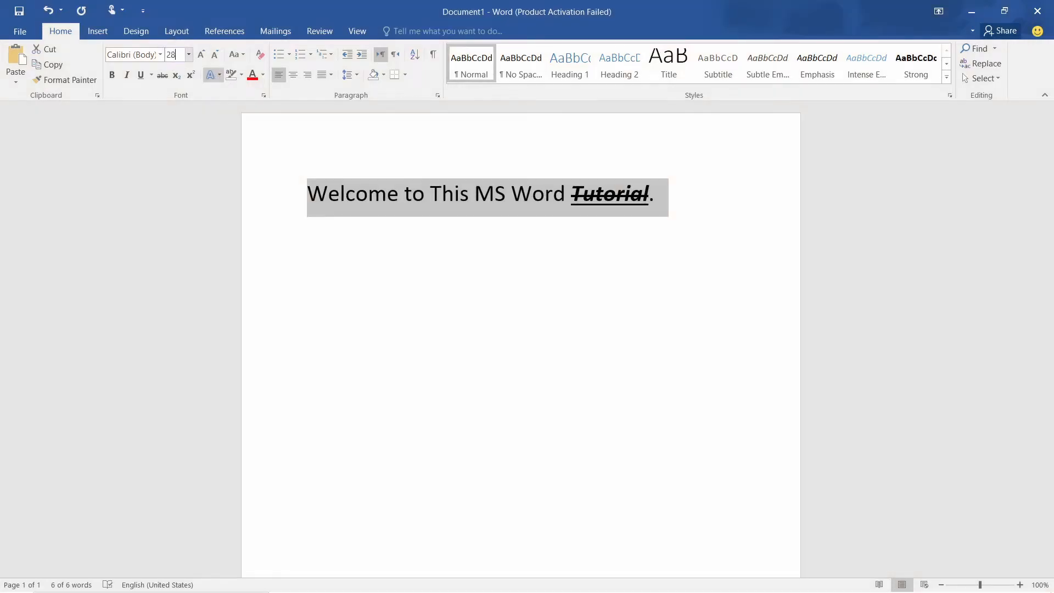
{"action": "type", "text": "8"}
{"action": "key", "text": "Return"}
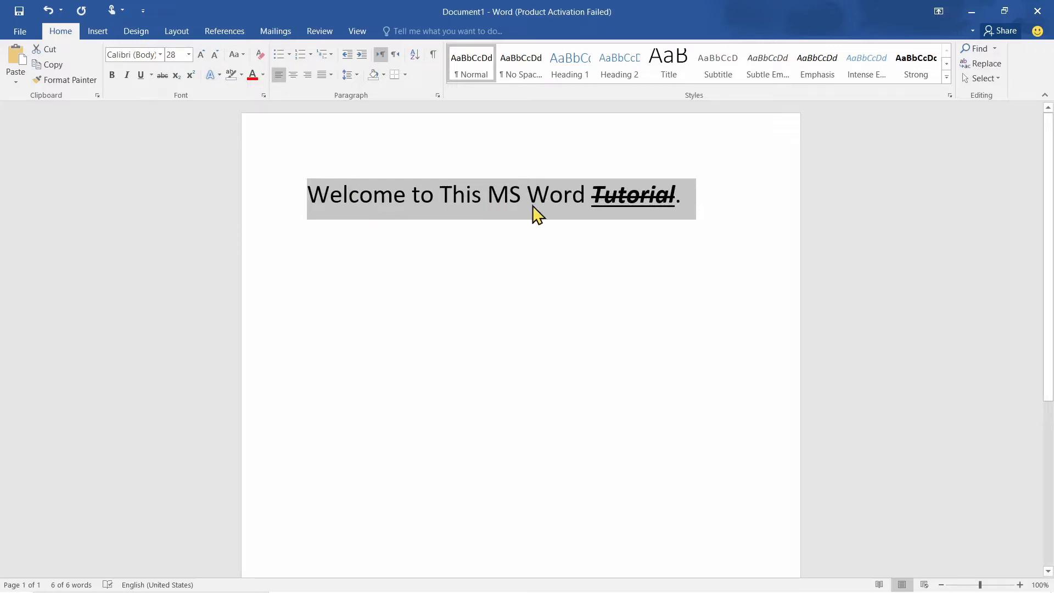
{"action": "left_click", "coordinate": [216, 56]}
{"action": "left_click", "coordinate": [216, 56]}
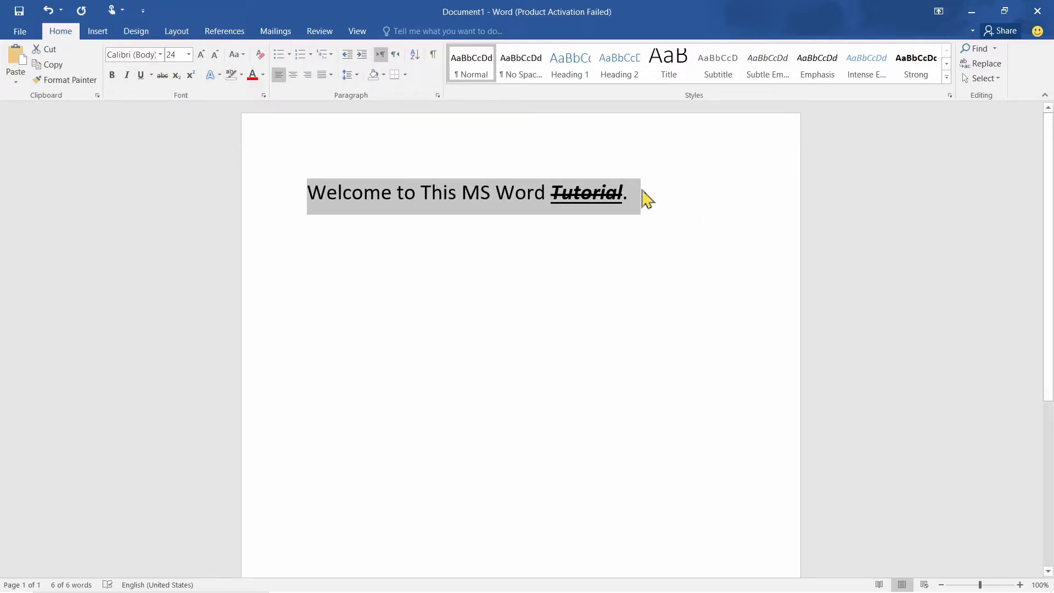
Step: Change the font of the whole welcome line to Verdana
{"action": "left_click", "coordinate": [161, 60]}
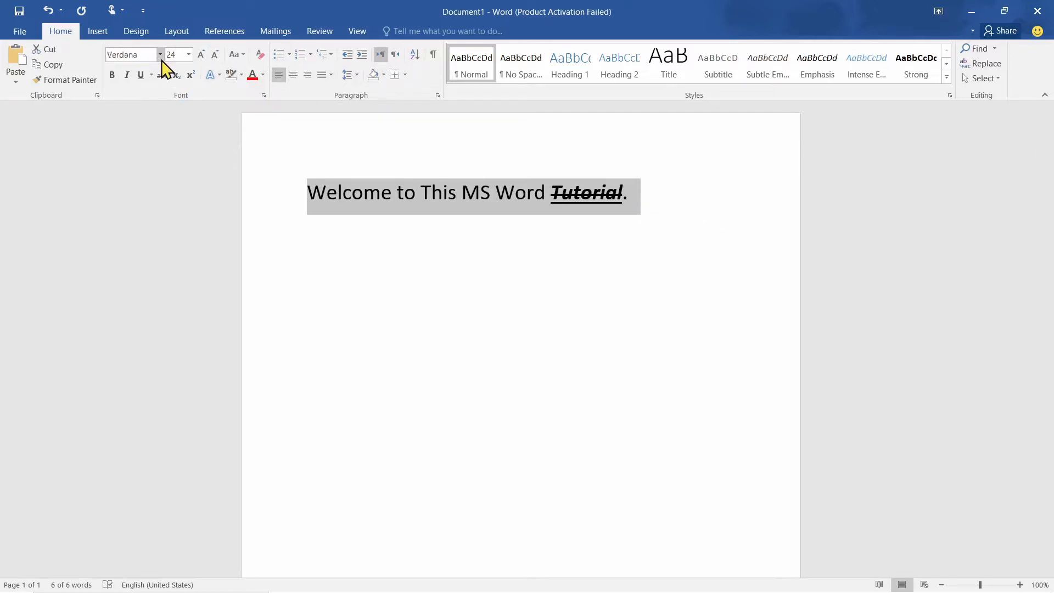
{"action": "left_click", "coordinate": [160, 57]}
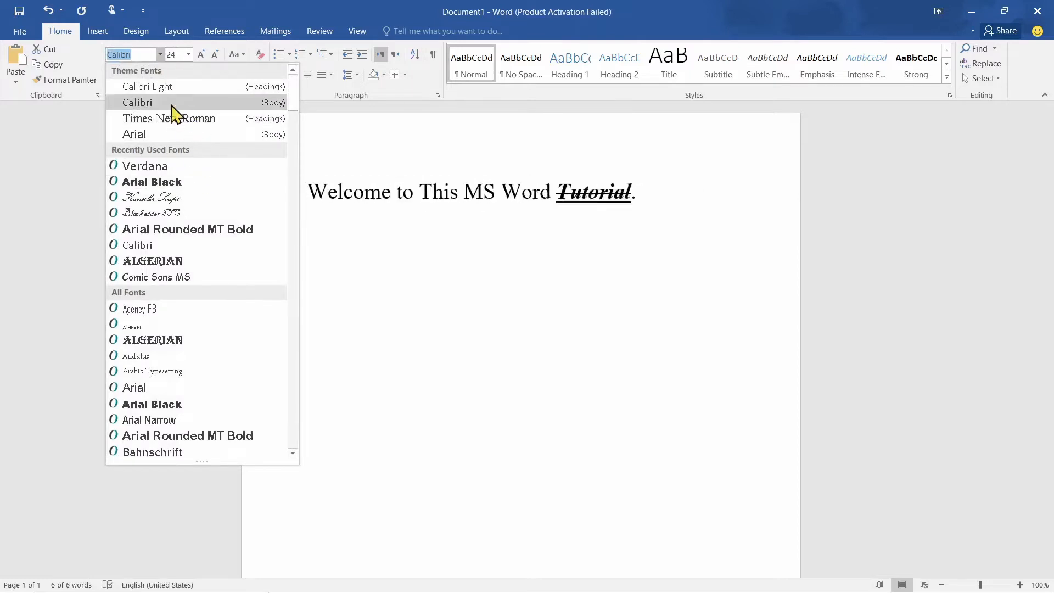
{"action": "scroll", "coordinate": [159, 324], "scroll_direction": "down", "scroll_amount": 3}
{"action": "scroll", "coordinate": [158, 331], "scroll_direction": "down", "scroll_amount": 1}
{"action": "scroll", "coordinate": [158, 321], "scroll_direction": "up", "scroll_amount": 4}
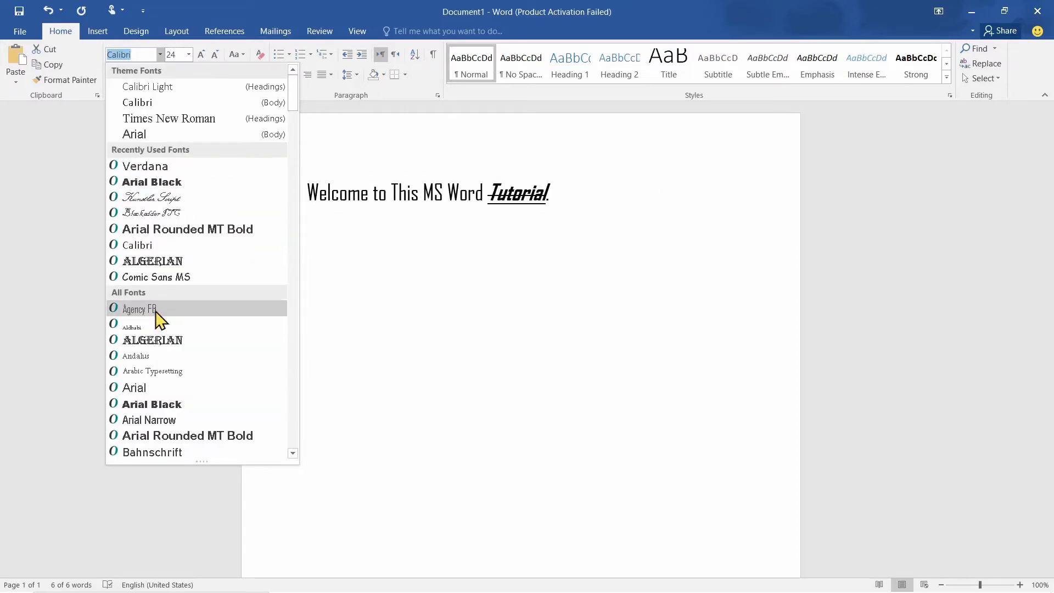
{"action": "left_click", "coordinate": [153, 171]}
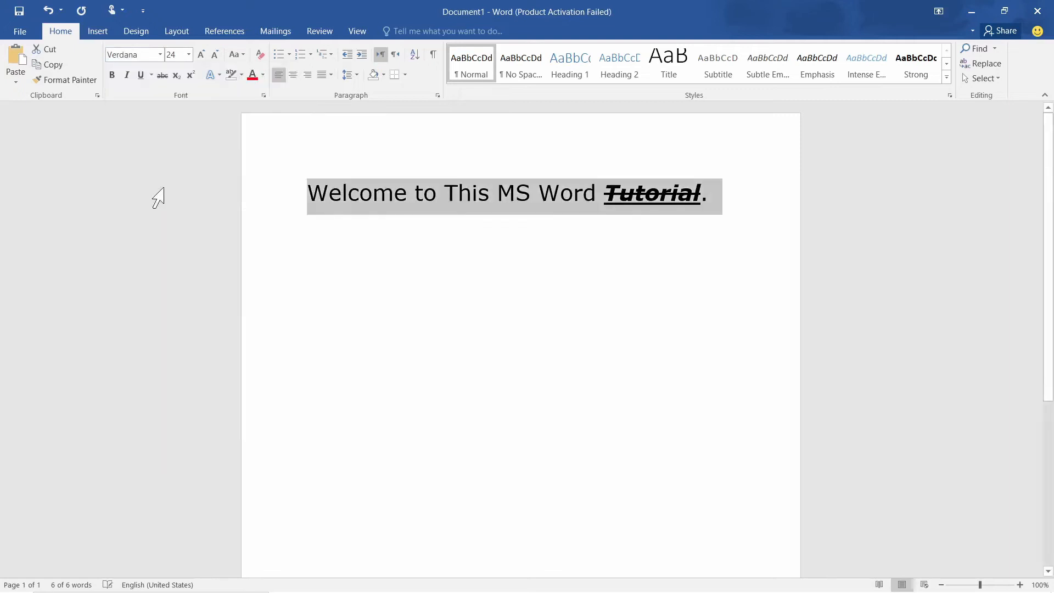
Step: Color the word "Tutorial" with the standard red font color
{"action": "left_click", "coordinate": [729, 191]}
{"action": "left_click_drag", "start_coordinate": [730, 190], "coordinate": [313, 190]}
{"action": "left_click", "coordinate": [713, 193]}
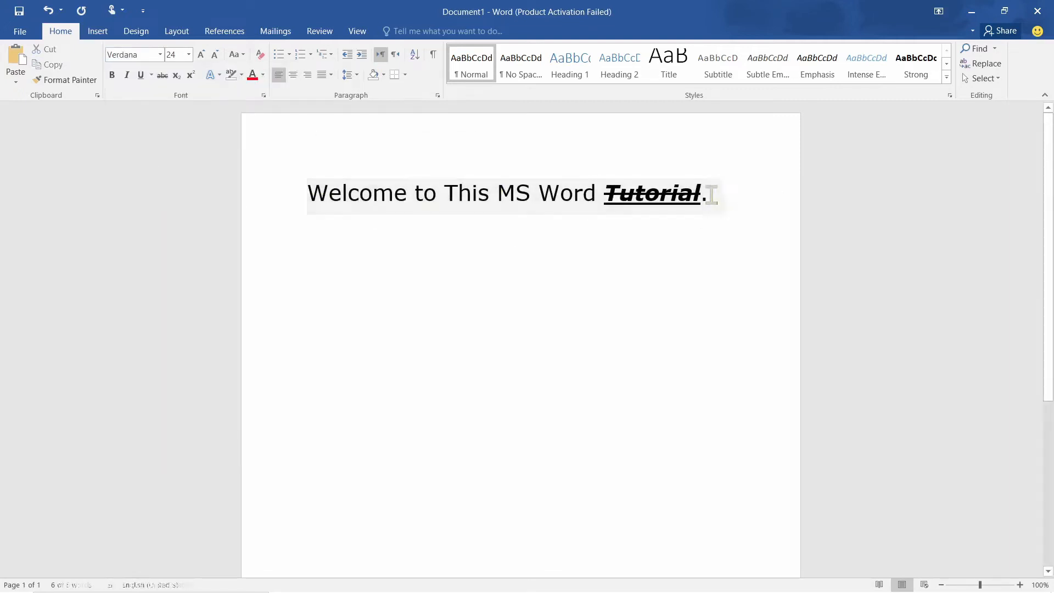
{"action": "left_click_drag", "start_coordinate": [705, 193], "coordinate": [604, 193]}
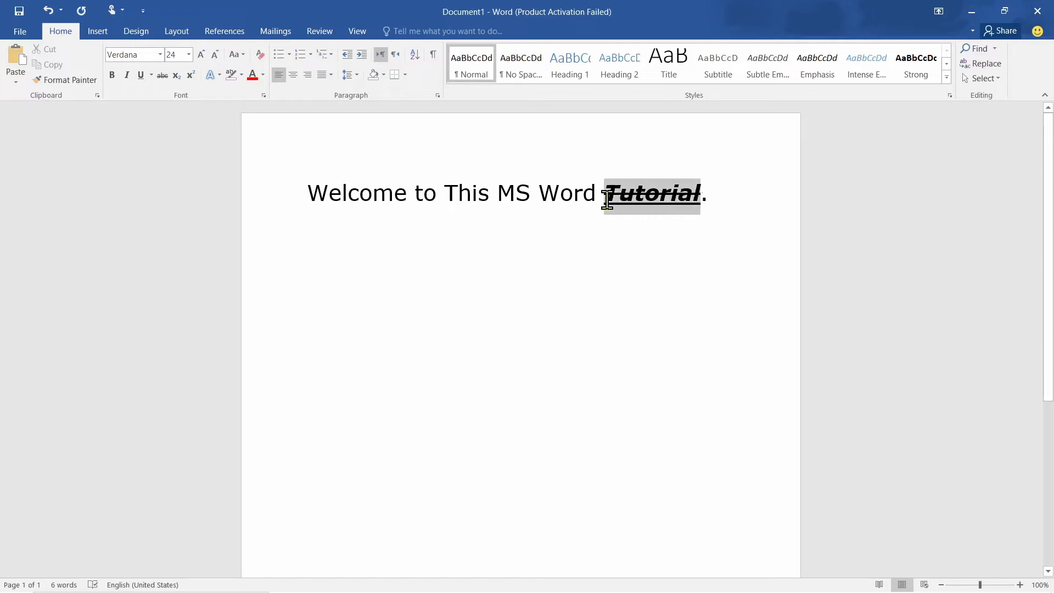
{"action": "left_click", "coordinate": [263, 75]}
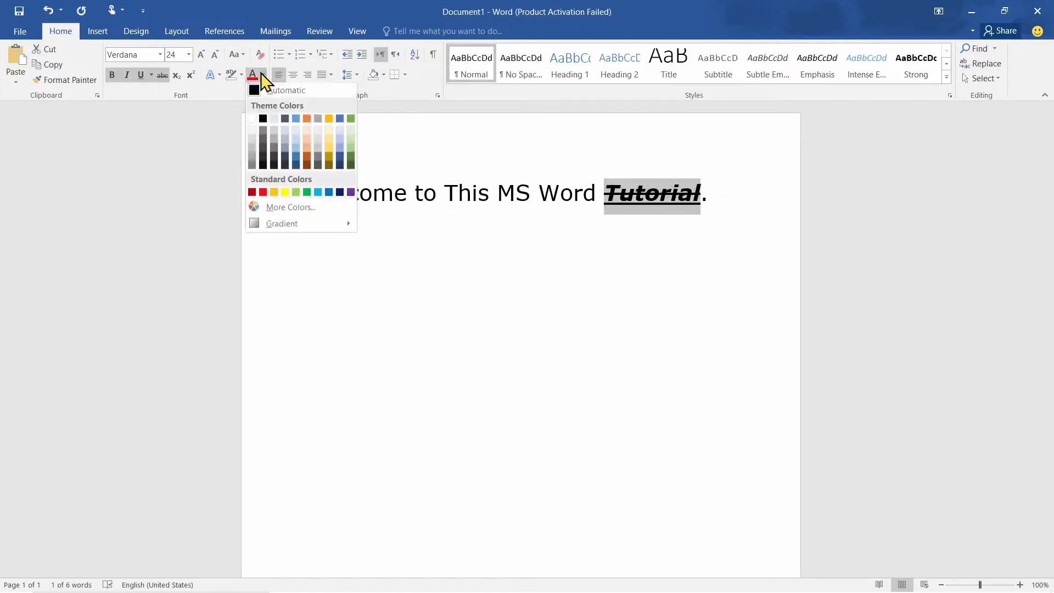
{"action": "left_click", "coordinate": [263, 193]}
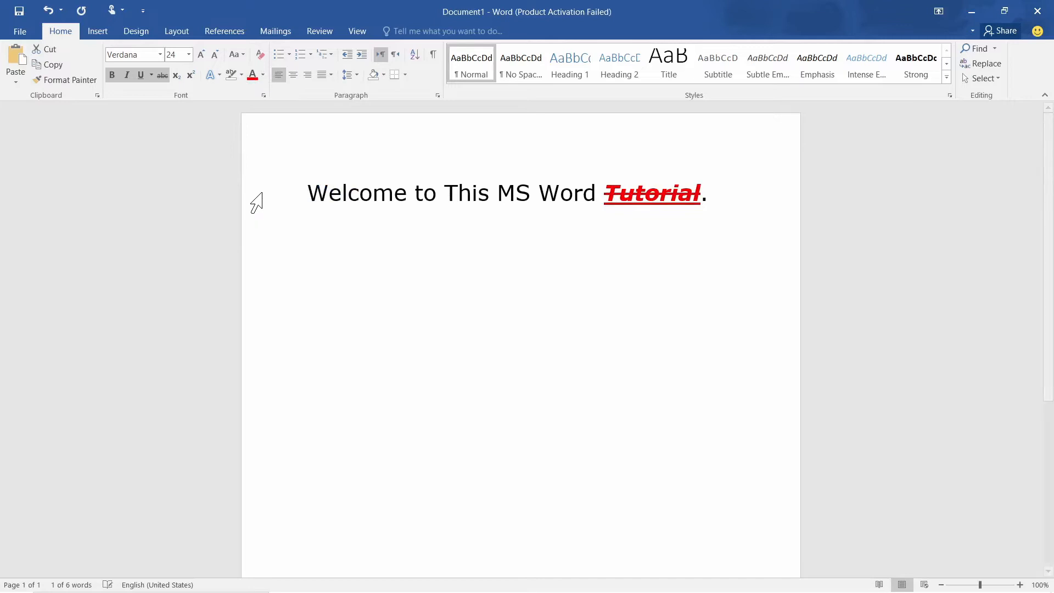
{"action": "left_click", "coordinate": [264, 75]}
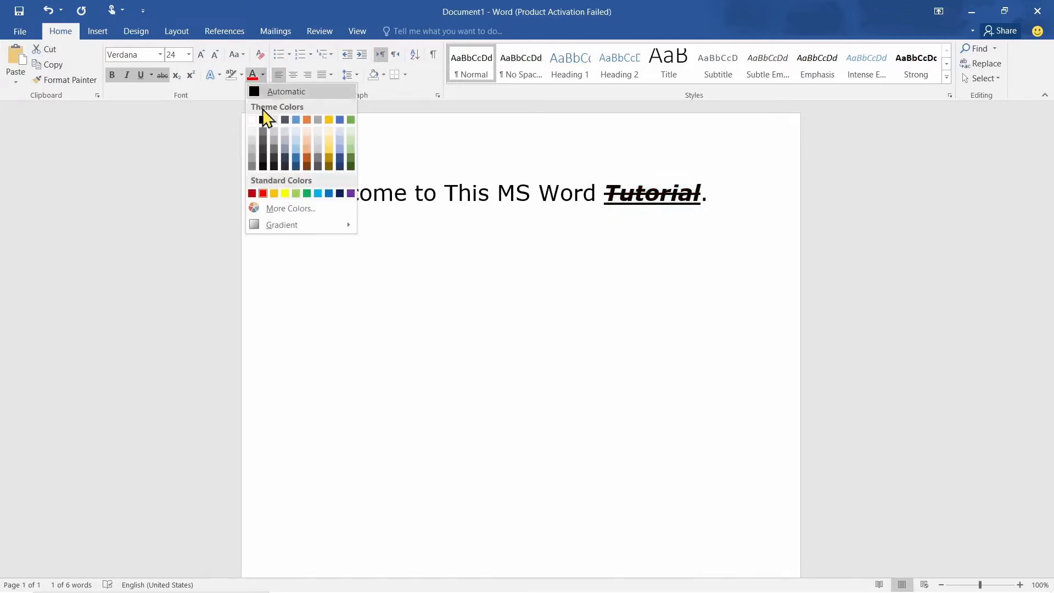
{"action": "left_click", "coordinate": [291, 212]}
{"action": "left_click", "coordinate": [503, 249]}
{"action": "left_click", "coordinate": [491, 235]}
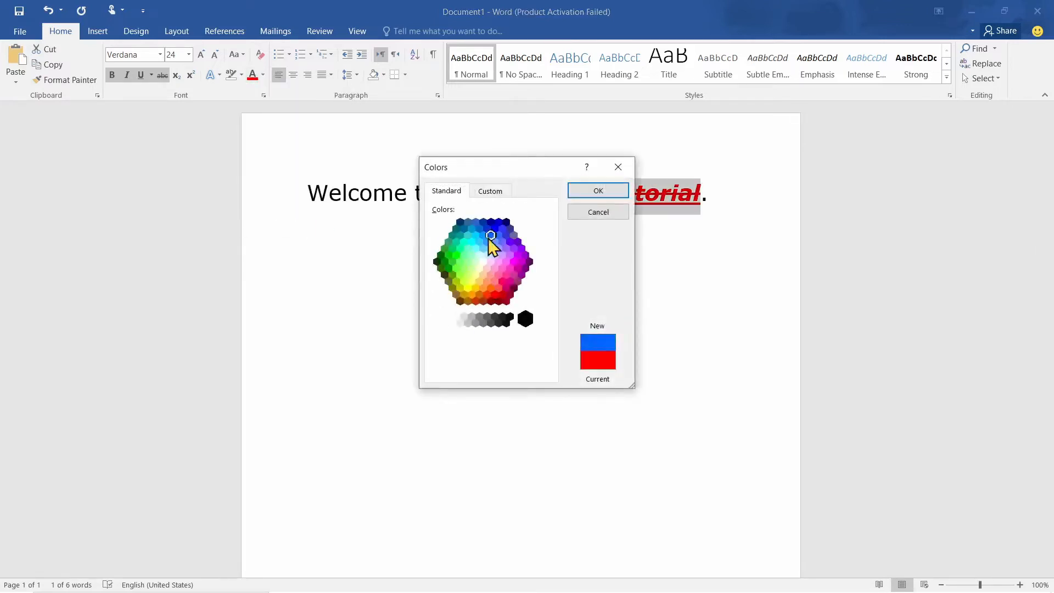
{"action": "left_click", "coordinate": [517, 270]}
{"action": "left_click", "coordinate": [491, 301]}
{"action": "left_click", "coordinate": [480, 266]}
{"action": "left_click", "coordinate": [510, 255]}
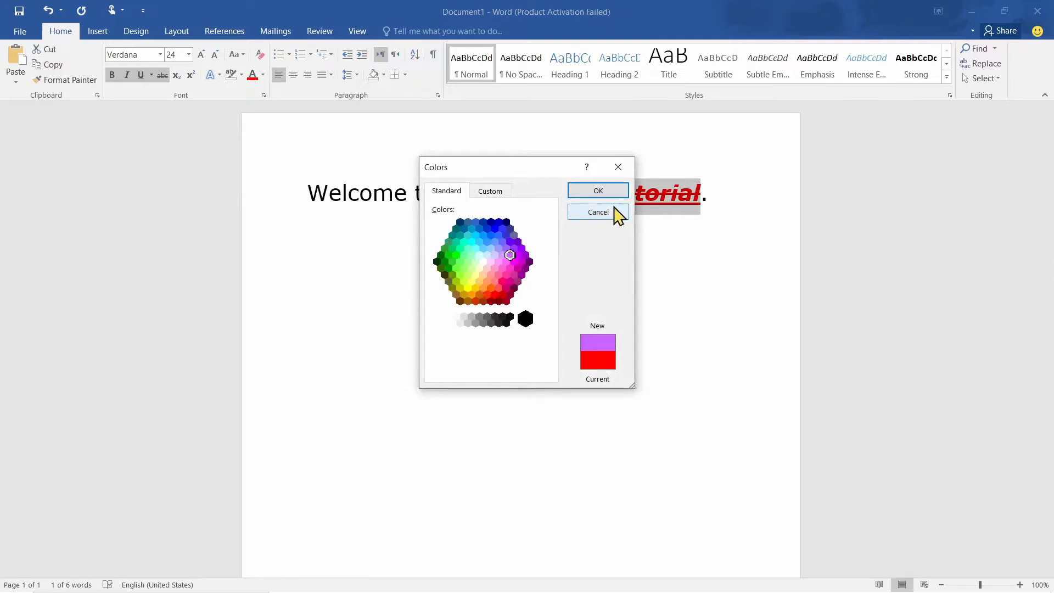
{"action": "left_click", "coordinate": [621, 166]}
{"action": "left_click", "coordinate": [715, 195]}
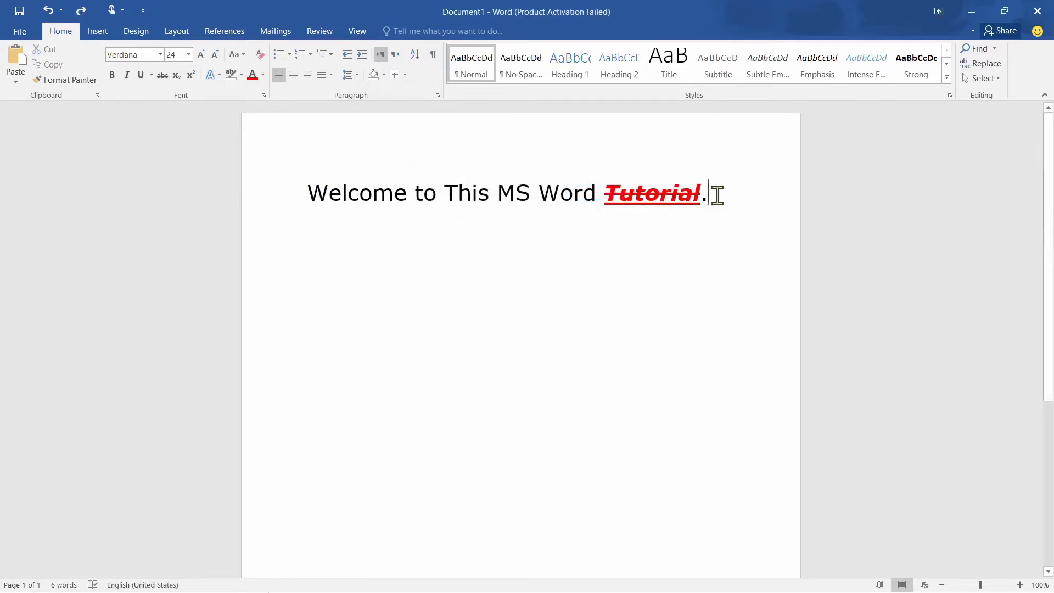
Step: Clear all formatting from the word "Tutorial"
{"action": "left_click_drag", "start_coordinate": [680, 190], "coordinate": [603, 184]}
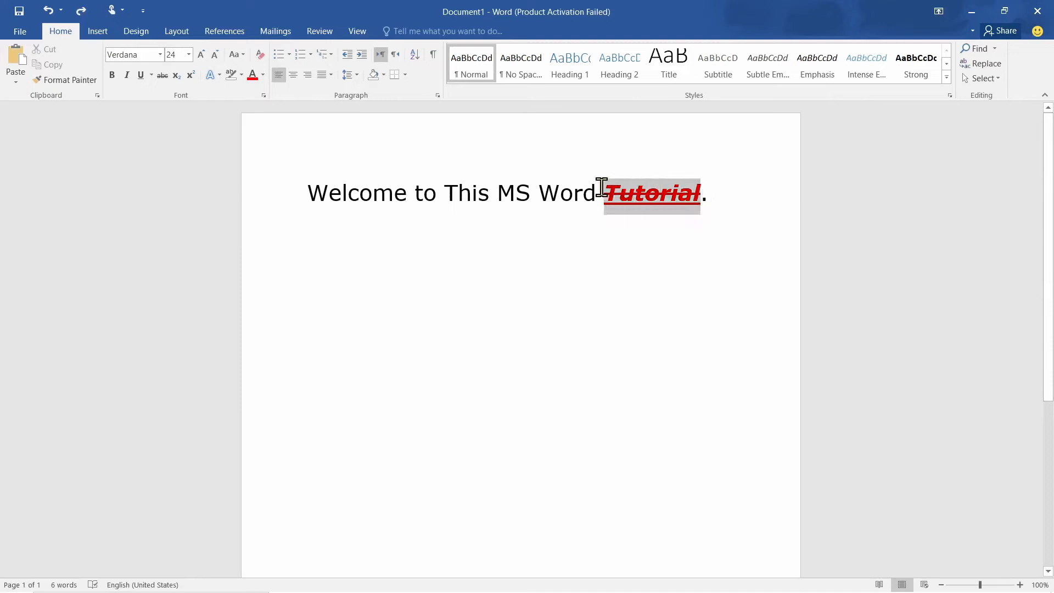
{"action": "left_click", "coordinate": [707, 193]}
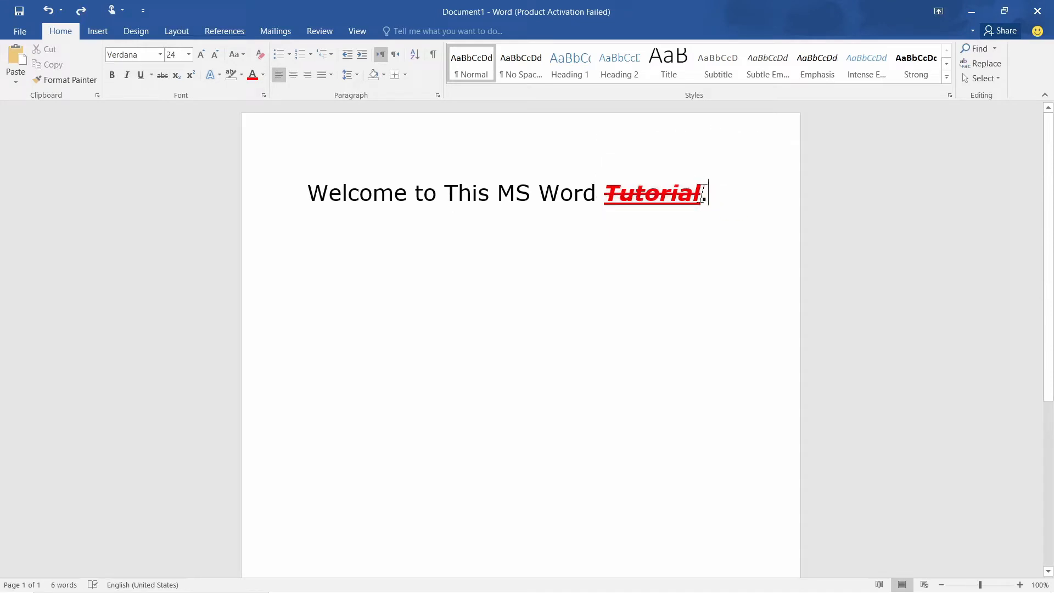
{"action": "left_click", "coordinate": [703, 193]}
{"action": "double_click", "coordinate": [702, 196]}
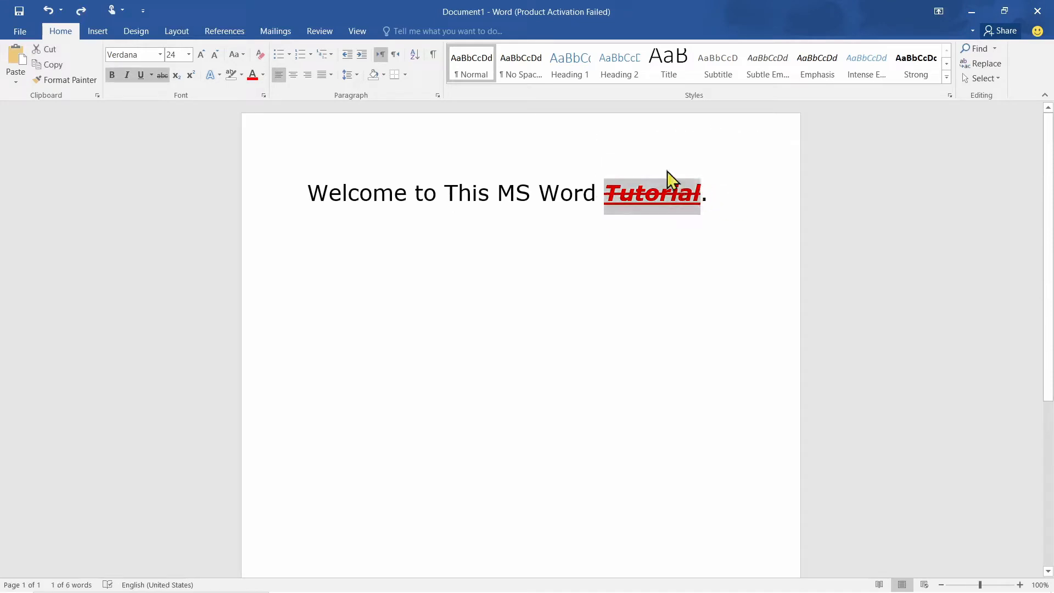
{"action": "left_click", "coordinate": [258, 55]}
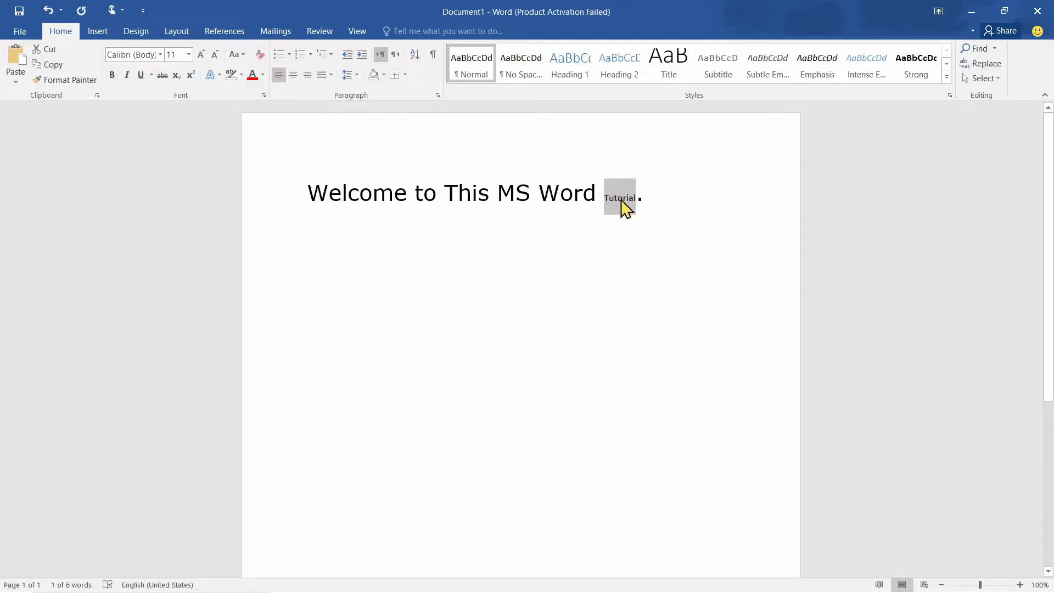
{"action": "left_click_drag", "start_coordinate": [599, 192], "coordinate": [393, 176]}
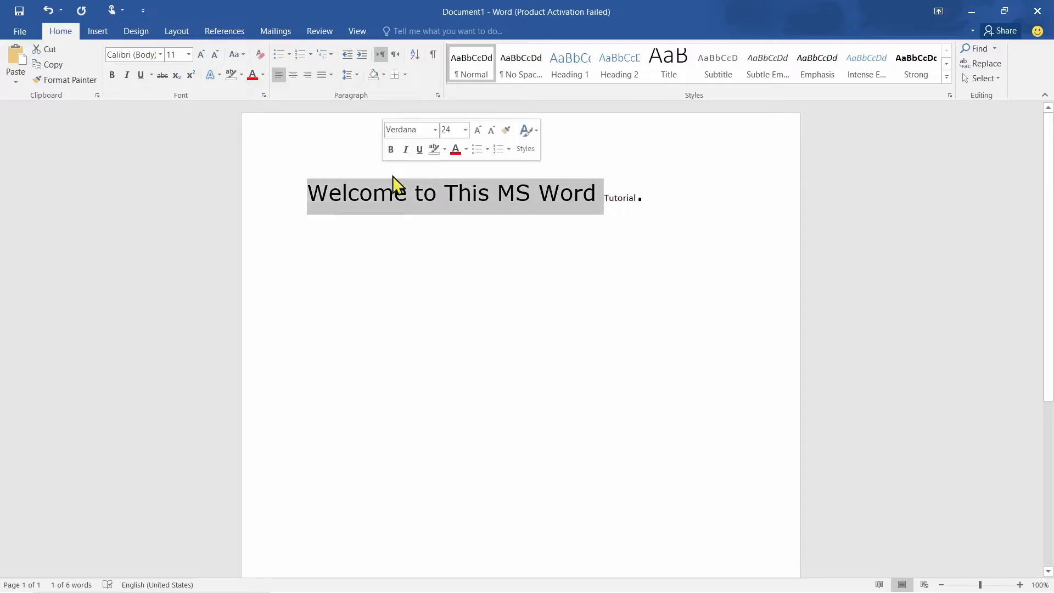
{"action": "left_click", "coordinate": [604, 201]}
{"action": "left_click_drag", "start_coordinate": [605, 195], "coordinate": [635, 199]}
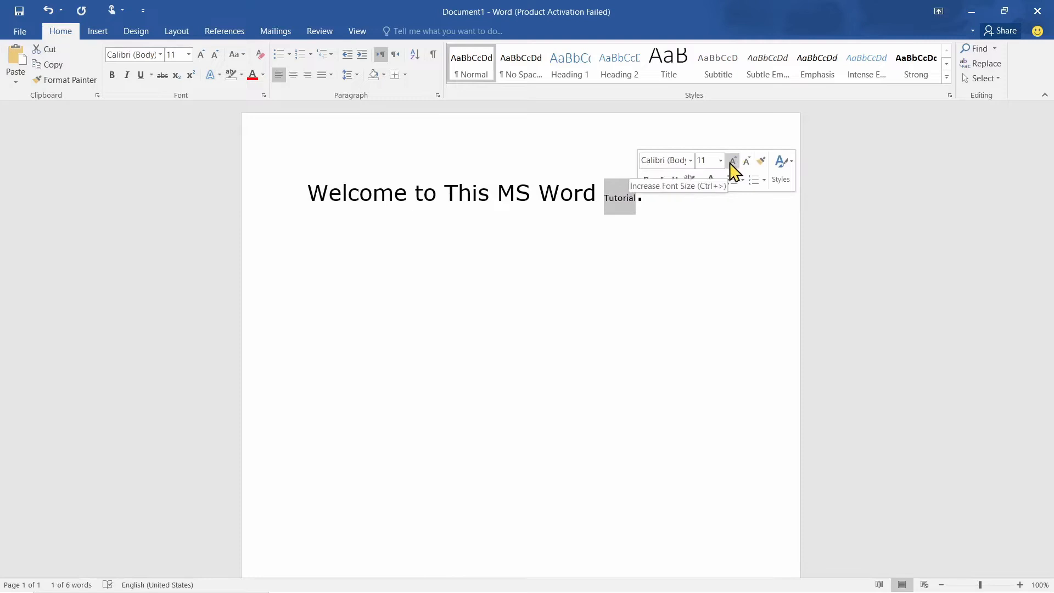
{"action": "left_click", "coordinate": [648, 201]}
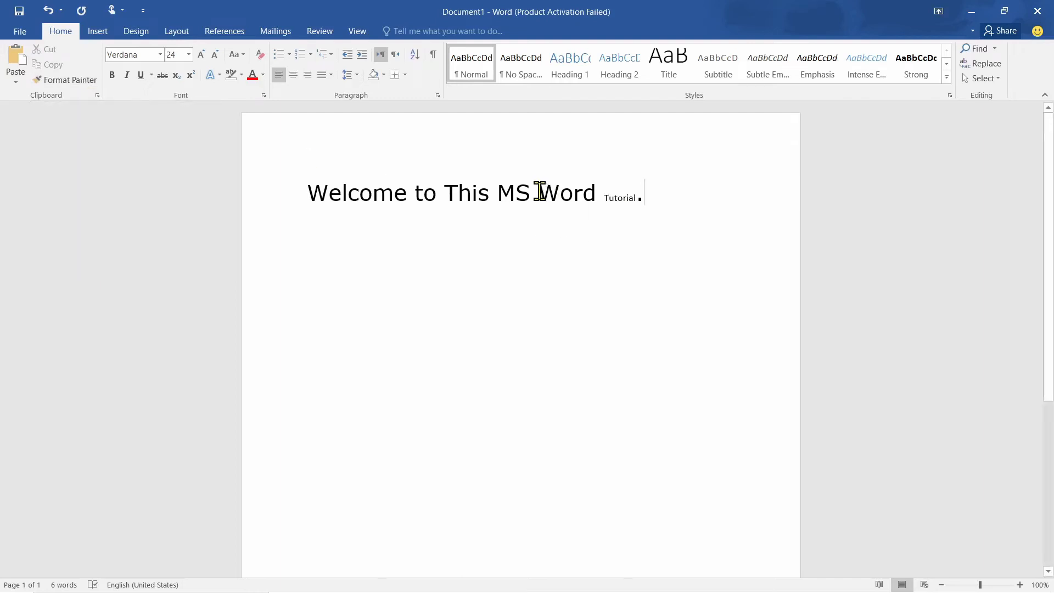
Step: Copy the formatting of "Word" onto the word "Tutorial" with Format Painter
{"action": "mouse_move", "coordinate": [540, 191]}
{"action": "left_mouse_down"}
{"action": "mouse_move", "coordinate": [638, 203]}
{"action": "mouse_move", "coordinate": [538, 193]}
{"action": "left_mouse_up"}
{"action": "left_click", "coordinate": [617, 196]}
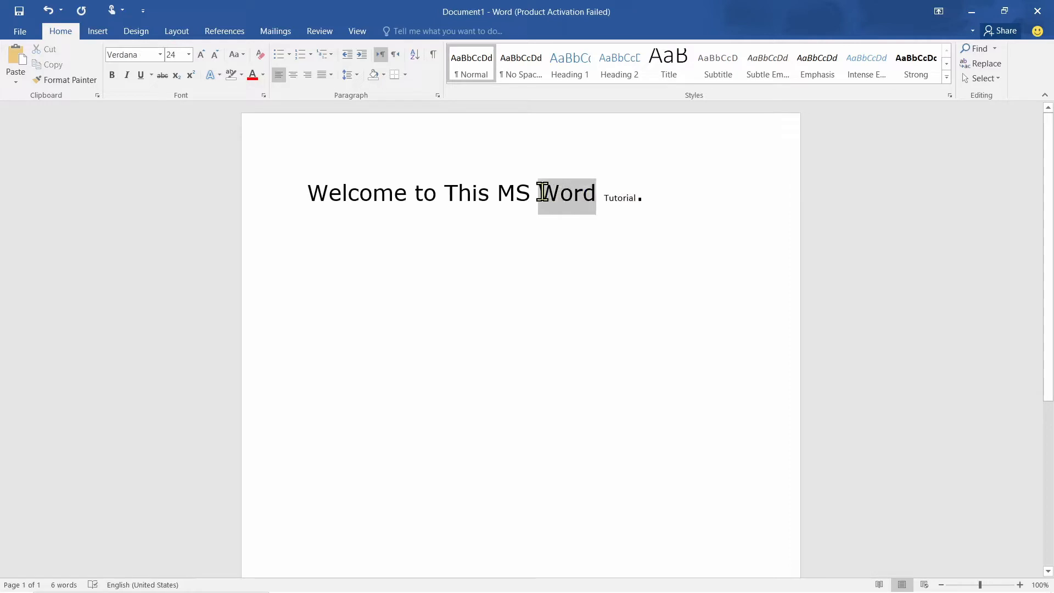
{"action": "left_click", "coordinate": [54, 78]}
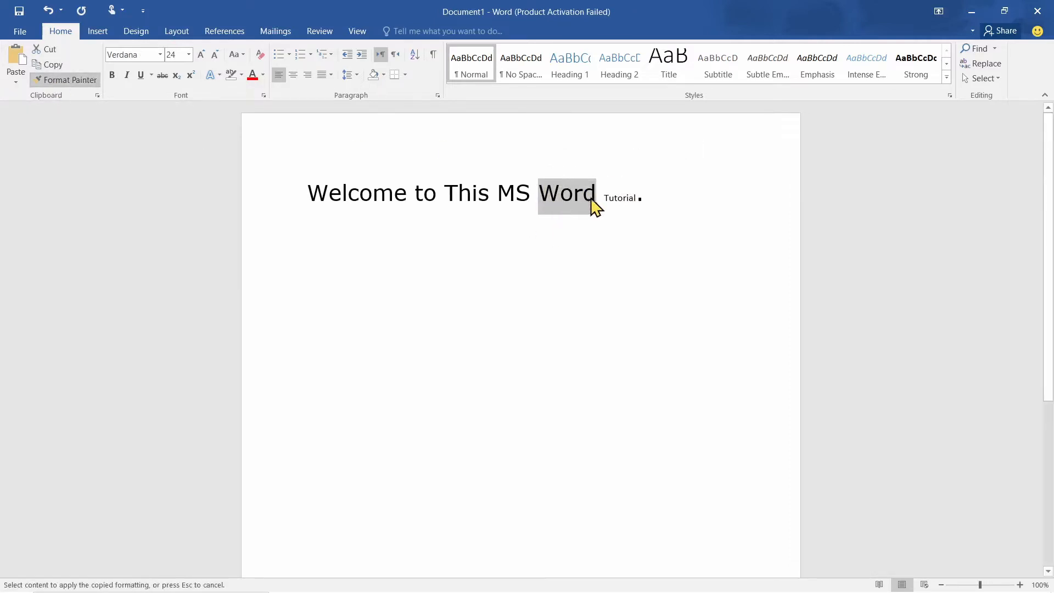
{"action": "mouse_move", "coordinate": [604, 198]}
{"action": "left_mouse_down"}
{"action": "mouse_move", "coordinate": [639, 198]}
{"action": "mouse_move", "coordinate": [419, 177]}
{"action": "mouse_move", "coordinate": [348, 193]}
{"action": "left_mouse_up"}
{"action": "left_click", "coordinate": [694, 198]}
{"action": "left_click", "coordinate": [698, 205]}
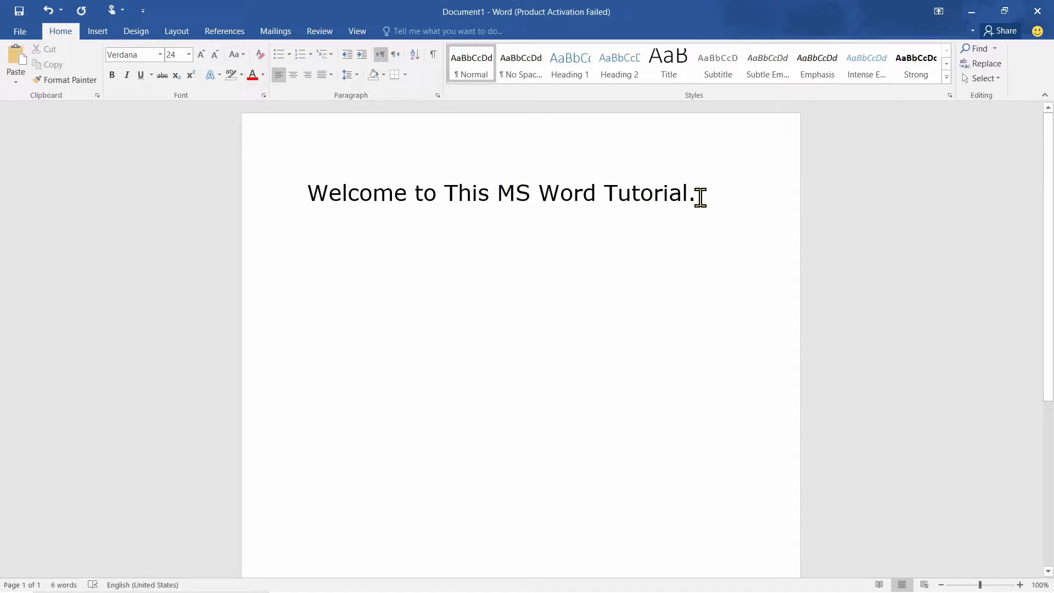
Step: Apply the solid blue text effect with a shadow, from the last row of presets, to the word "MS"
{"action": "left_click_drag", "start_coordinate": [530, 192], "coordinate": [498, 193]}
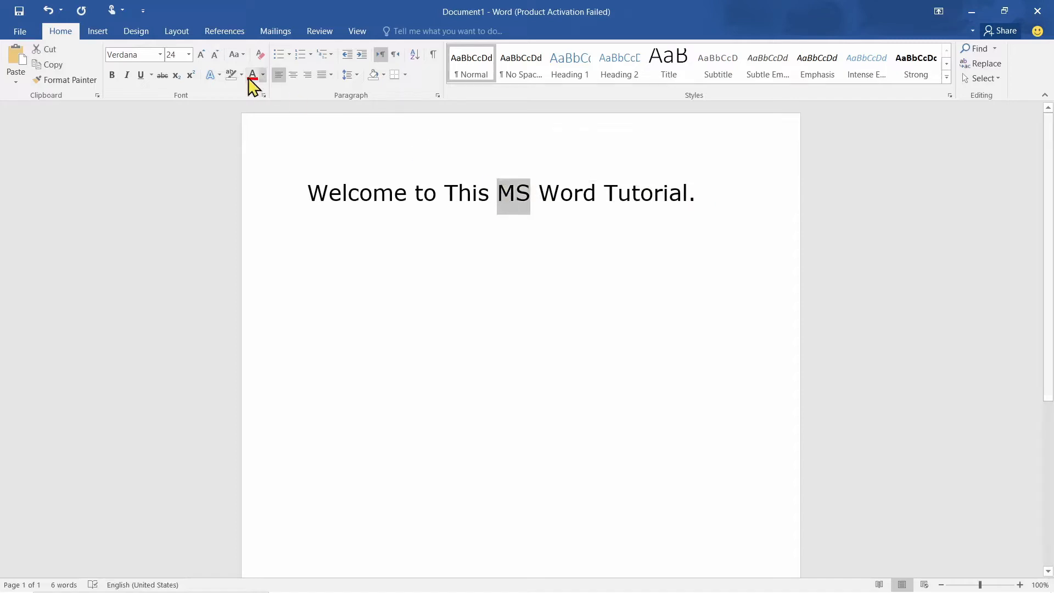
{"action": "left_click", "coordinate": [218, 76]}
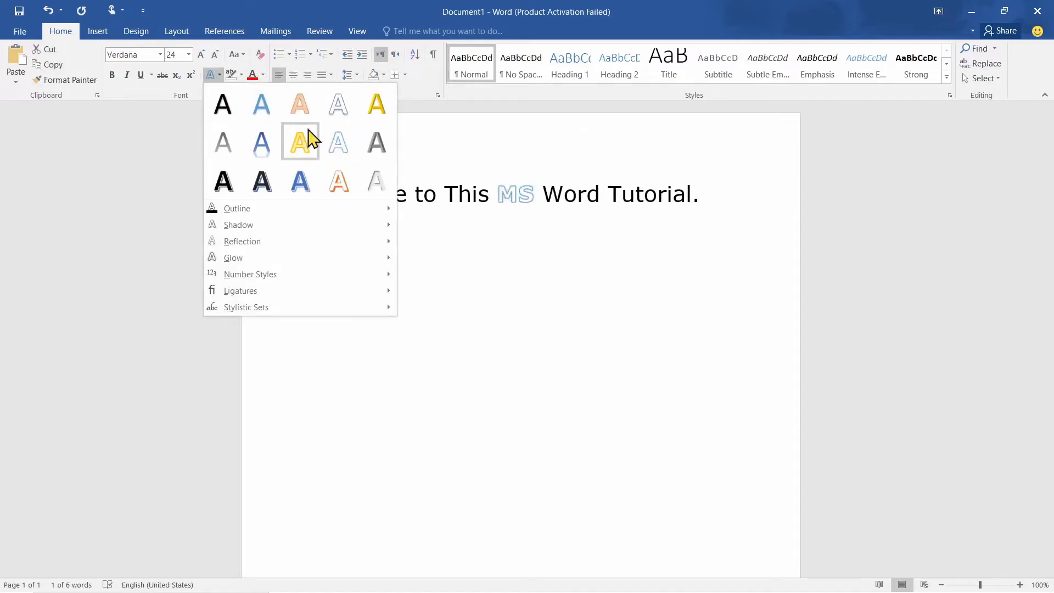
{"action": "left_click", "coordinate": [306, 183]}
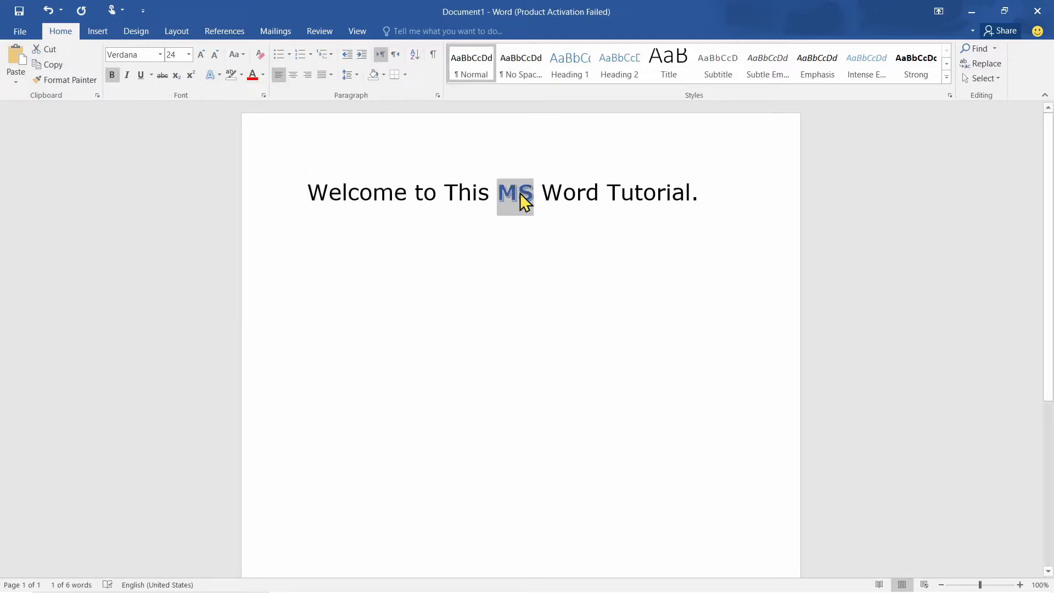
Step: Highlight the whole welcome line in bright green
{"action": "key", "text": "ctrl+a"}
{"action": "left_click", "coordinate": [713, 193]}
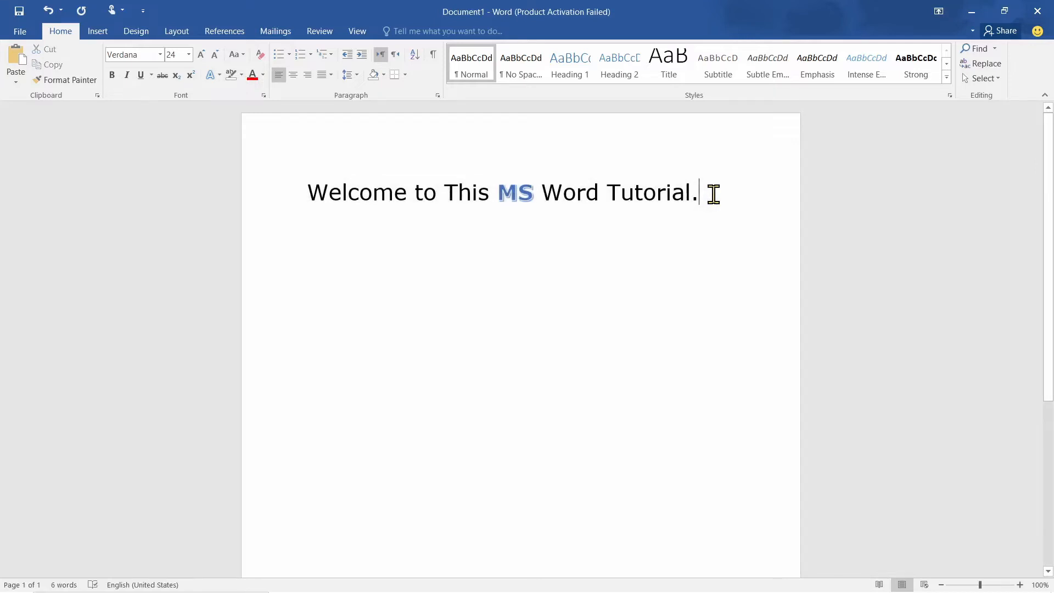
{"action": "key", "text": "ctrl+a"}
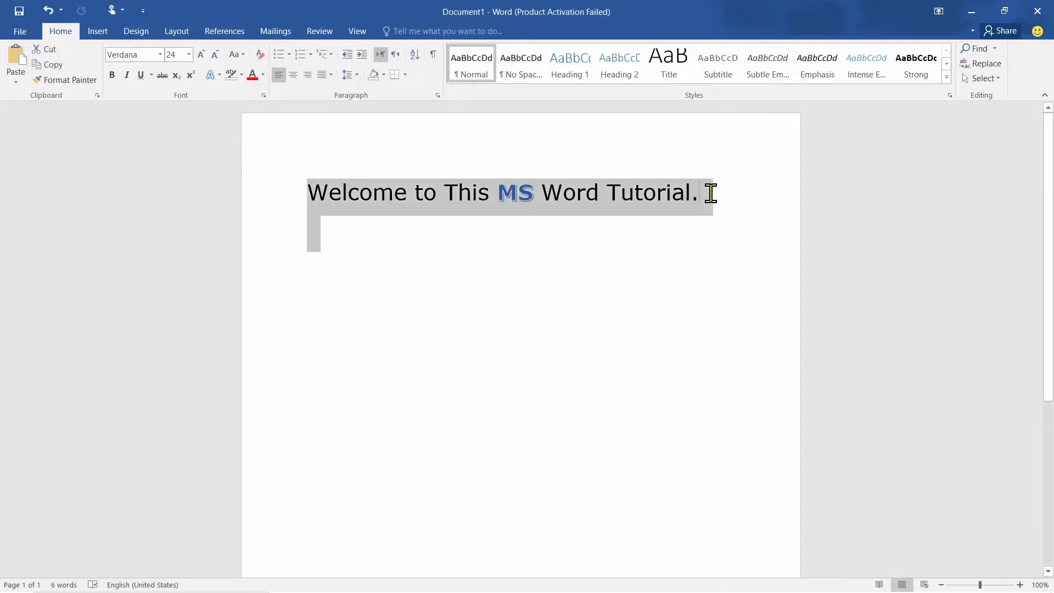
{"action": "left_click", "coordinate": [241, 76]}
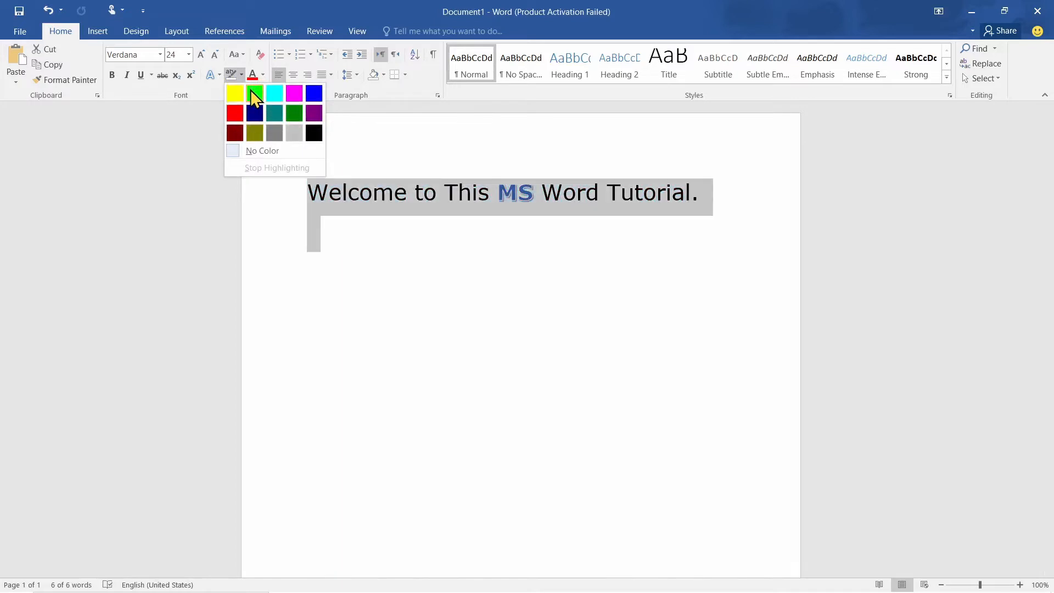
{"action": "left_click", "coordinate": [254, 99]}
{"action": "left_click", "coordinate": [664, 233]}
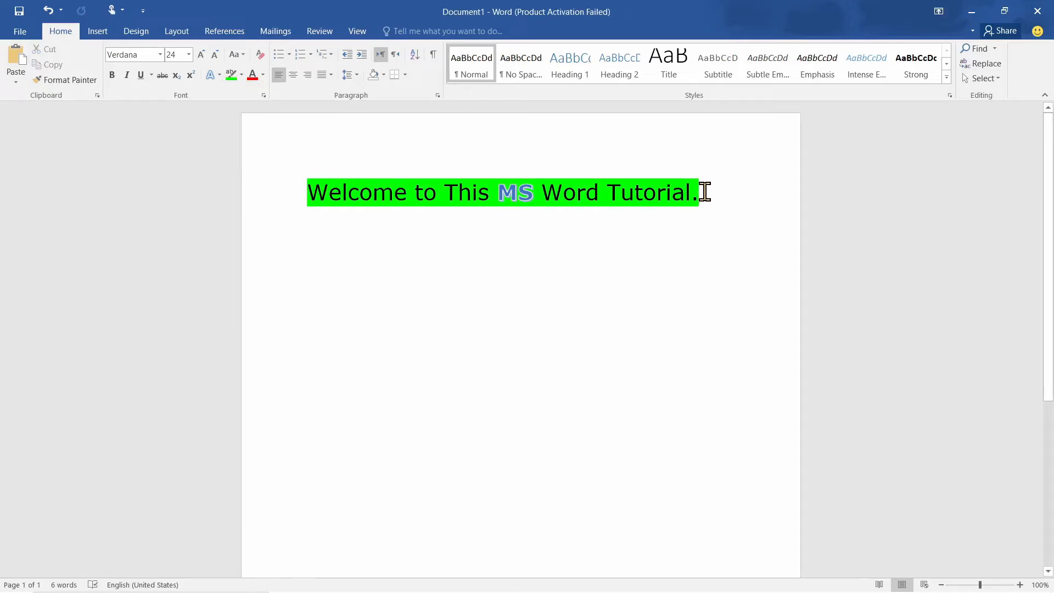
Step: Remove the highlight color from the welcome line
{"action": "left_click_drag", "start_coordinate": [705, 192], "coordinate": [318, 168]}
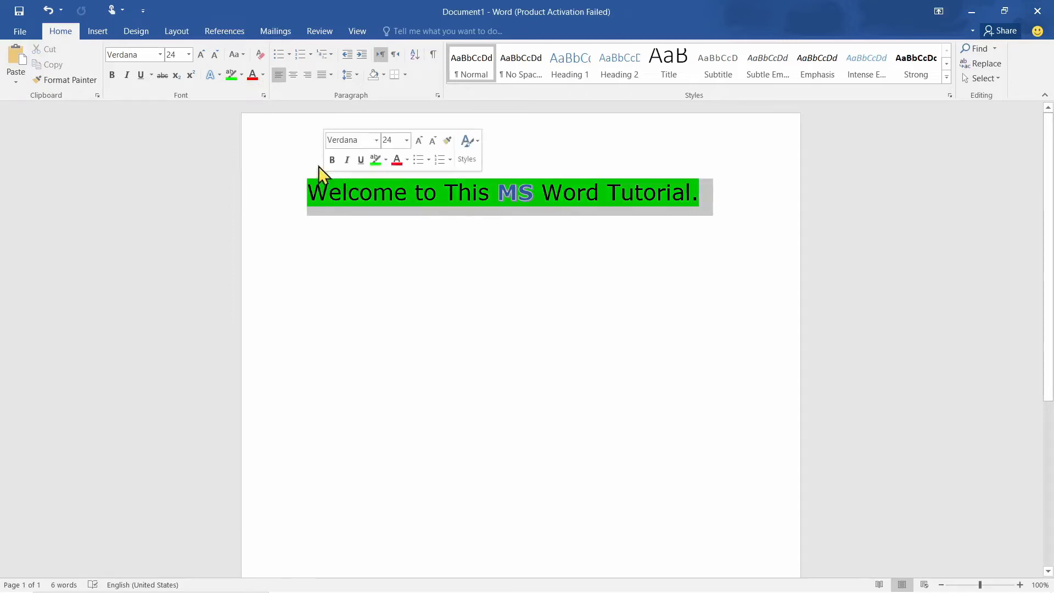
{"action": "left_click", "coordinate": [241, 75]}
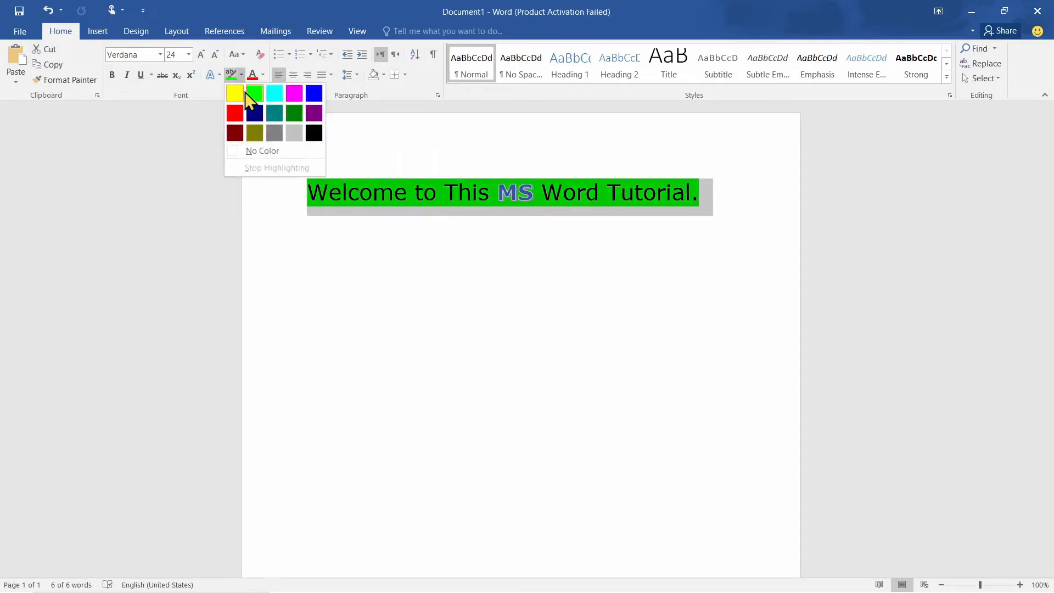
{"action": "left_click", "coordinate": [256, 152]}
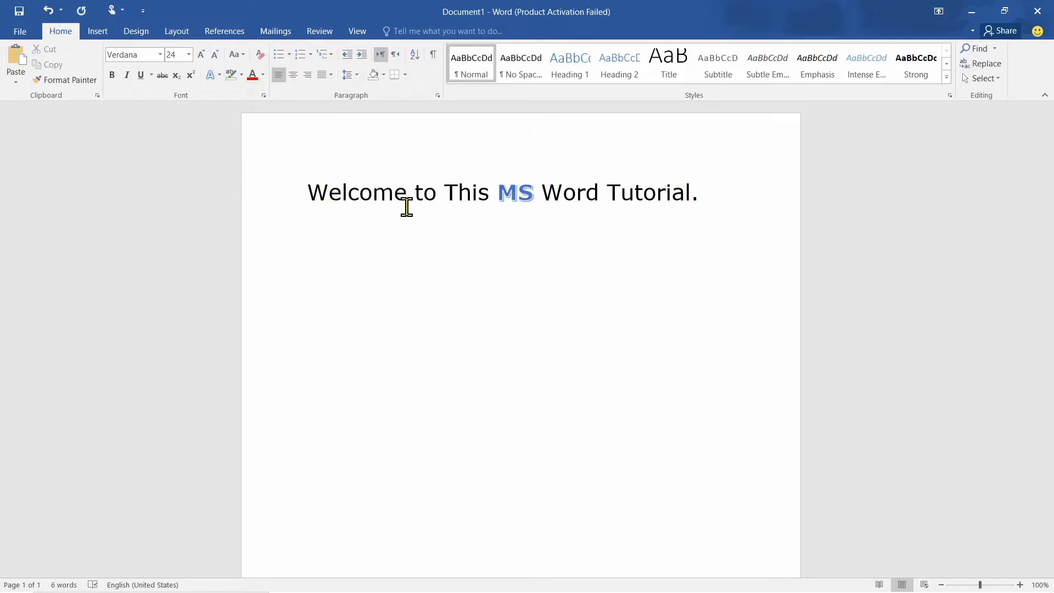
Step: Create a bulleted list below the welcome line with the items Milk, Fruits, Eggs and Yogurt
{"action": "left_click", "coordinate": [281, 56]}
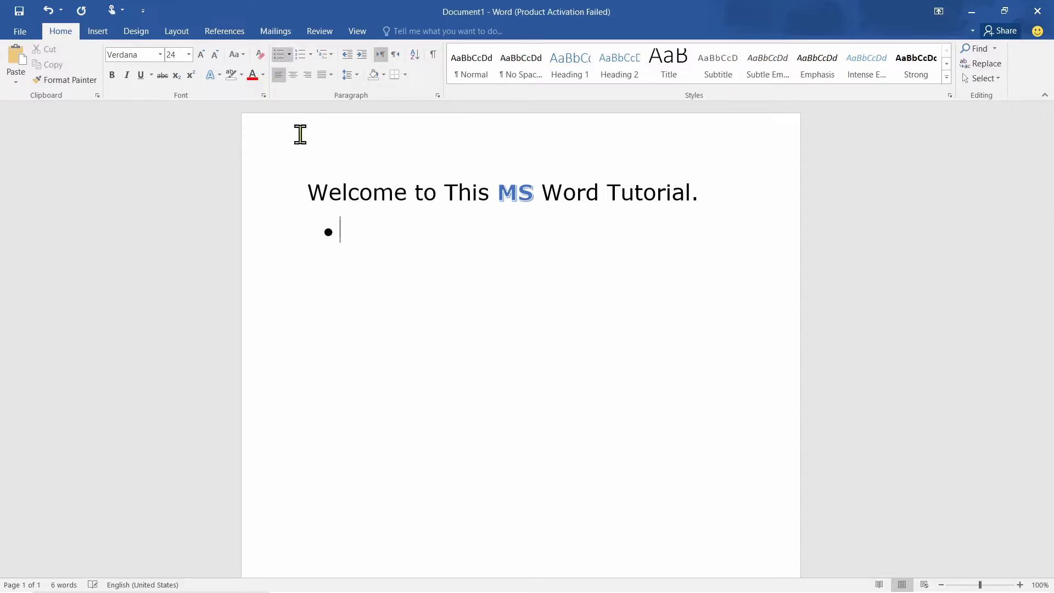
{"action": "type", "text": "M ilk"}
{"action": "key", "text": "Return"}
{"action": "type", "text": "Fruits"}
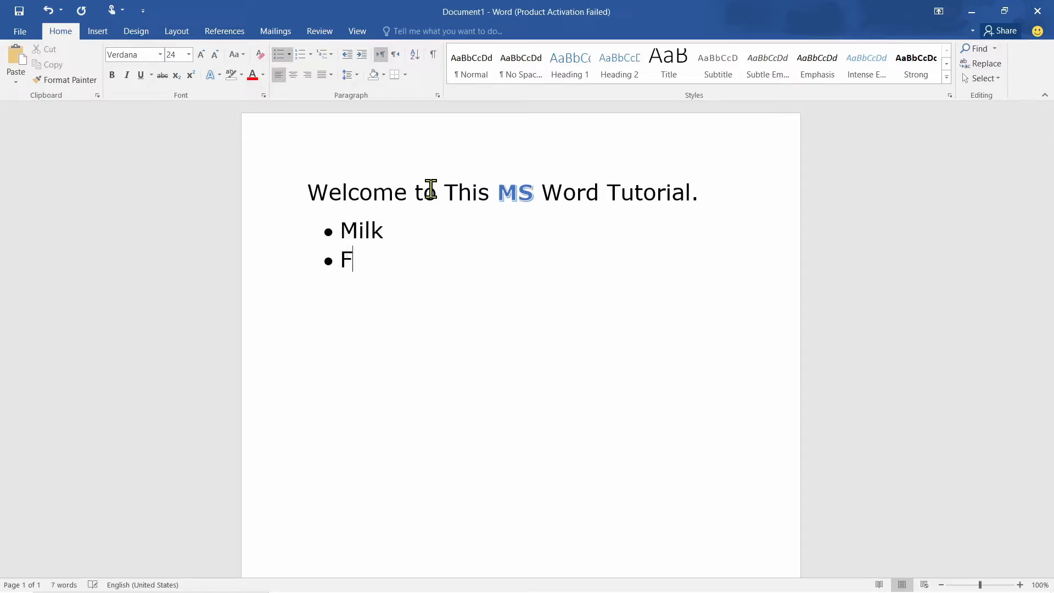
{"action": "key", "text": "Return"}
{"action": "type", "text": "E"}
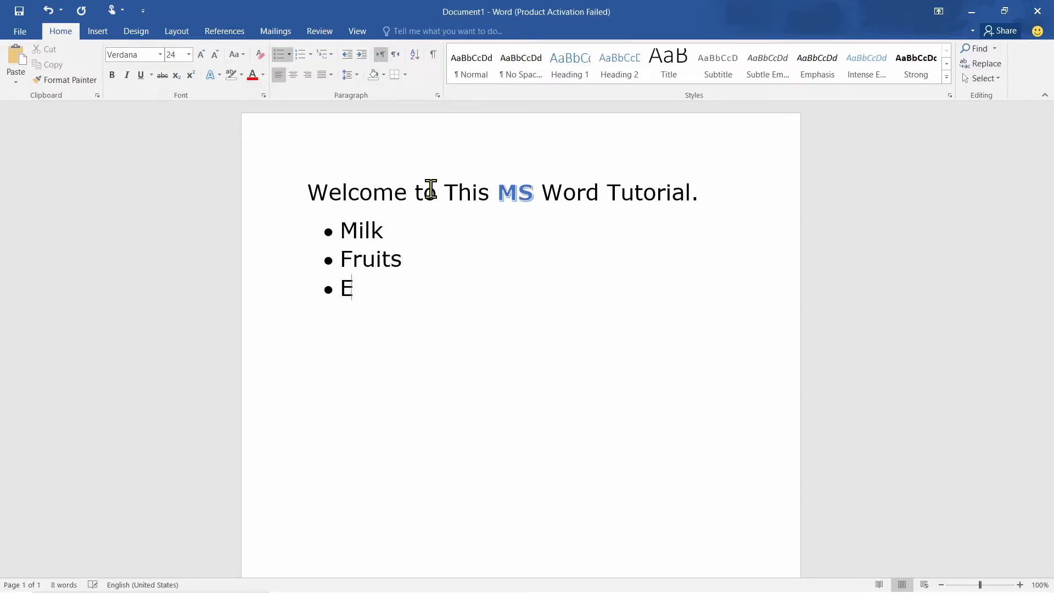
{"action": "type", "text": "ggs Y"}
{"action": "type", "text": "o"}
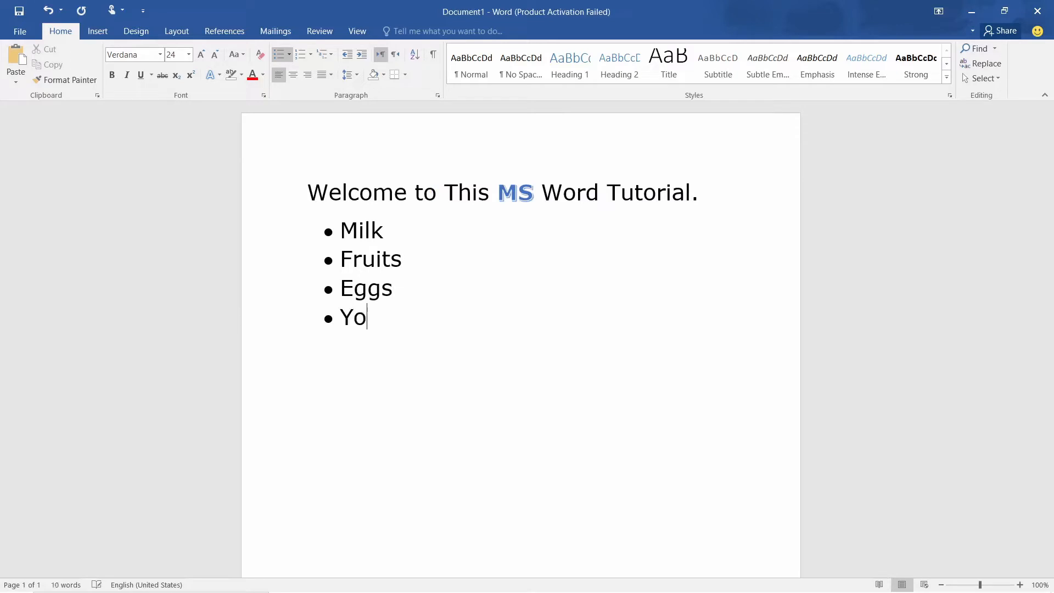
{"action": "type", "text": "gurt"}
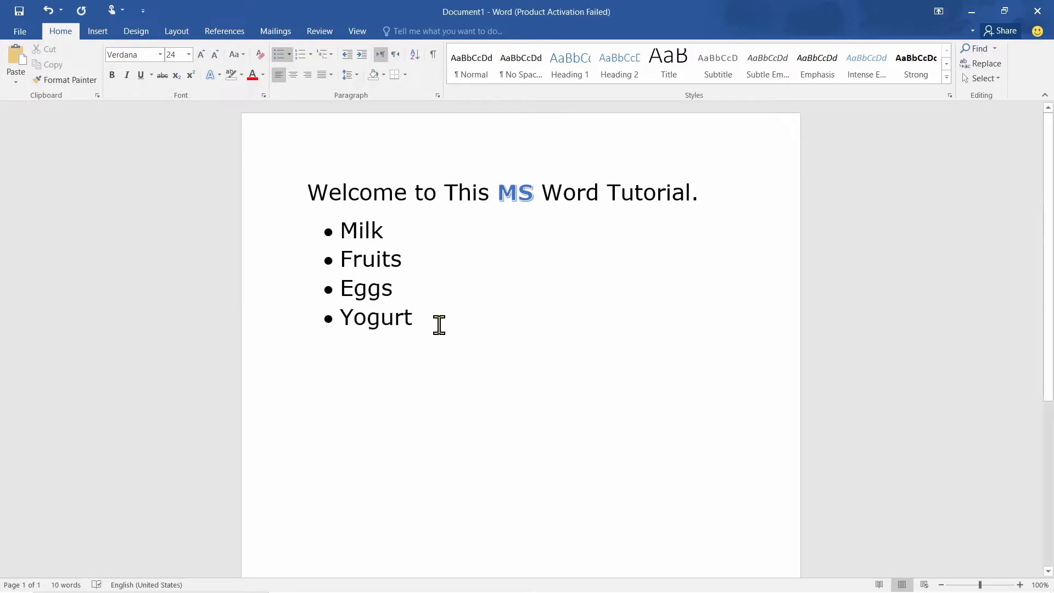
Step: Change the bullets of the four grocery items to the four-diamond symbol from the bullet library
{"action": "left_click_drag", "start_coordinate": [437, 325], "coordinate": [316, 233]}
{"action": "left_click", "coordinate": [473, 328]}
{"action": "left_click_drag", "start_coordinate": [430, 314], "coordinate": [310, 217]}
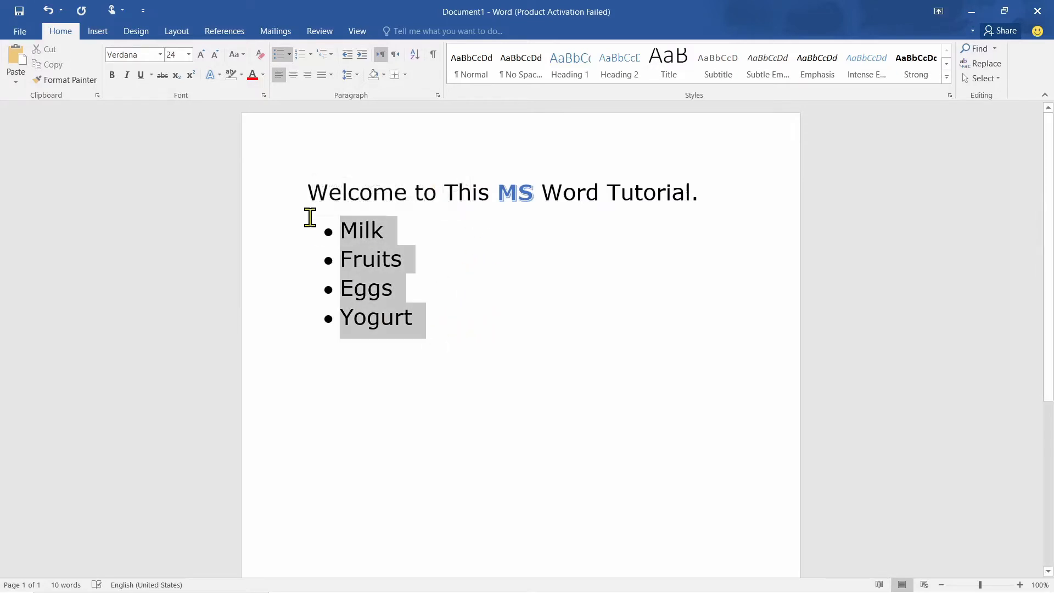
{"action": "left_click", "coordinate": [289, 55]}
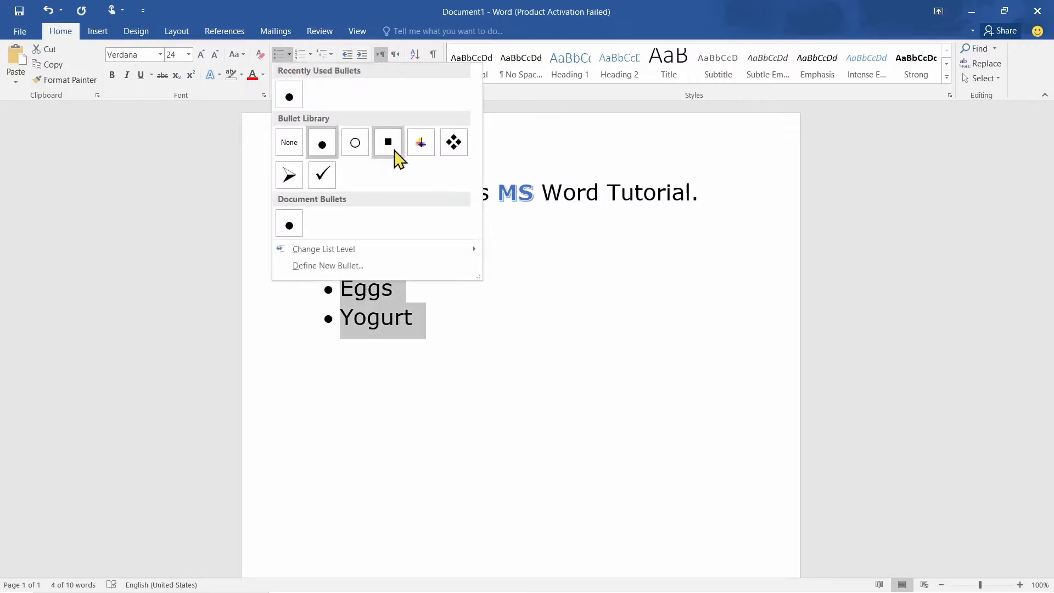
{"action": "left_click", "coordinate": [459, 144]}
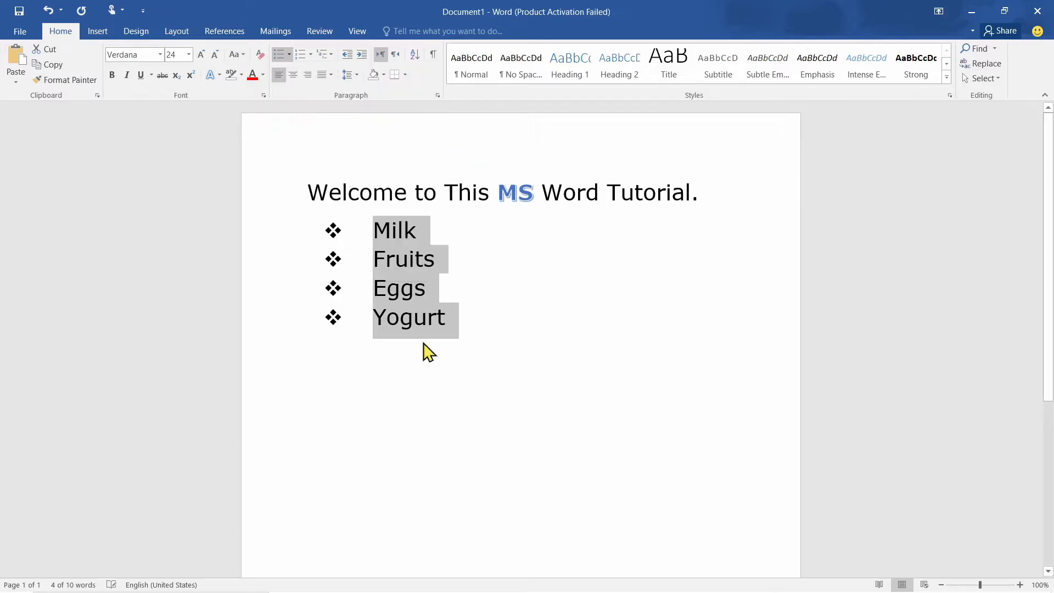
{"action": "left_click", "coordinate": [346, 232]}
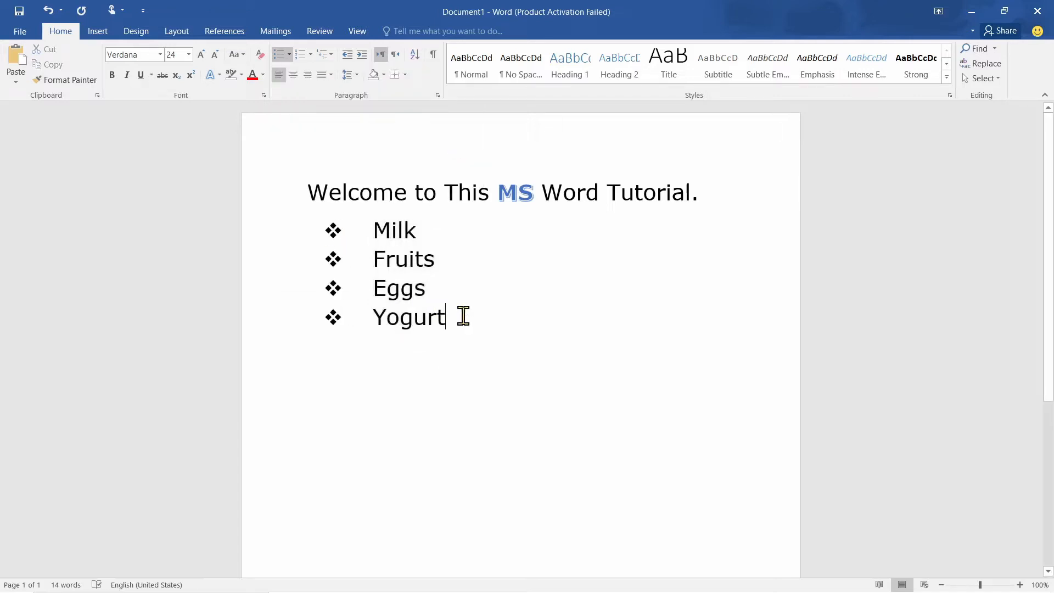
Step: Sort the grocery list by paragraphs as text in ascending order
{"action": "left_click_drag", "start_coordinate": [463, 316], "coordinate": [384, 230]}
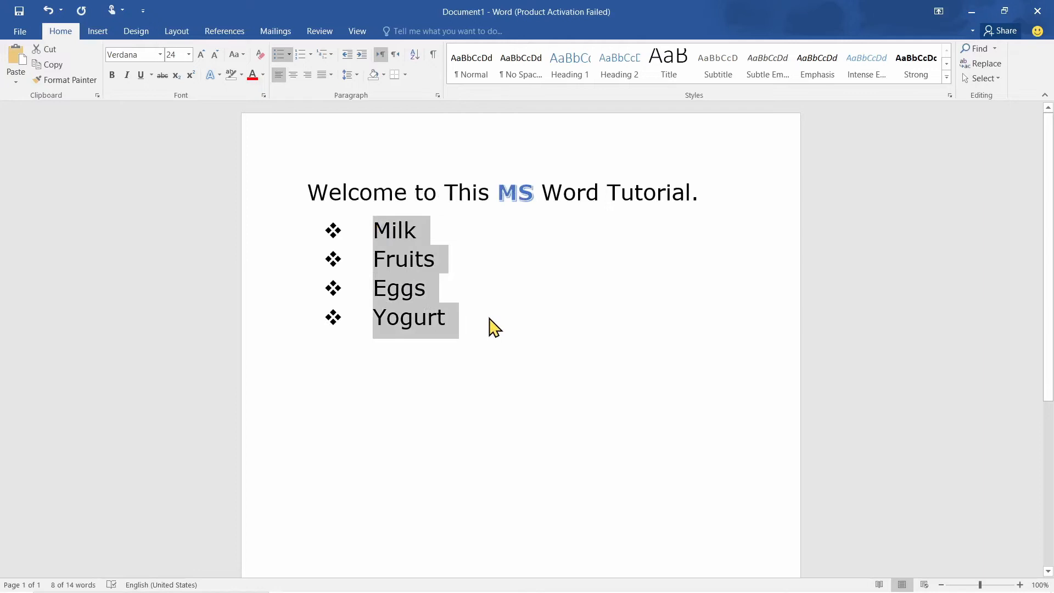
{"action": "left_click", "coordinate": [415, 54]}
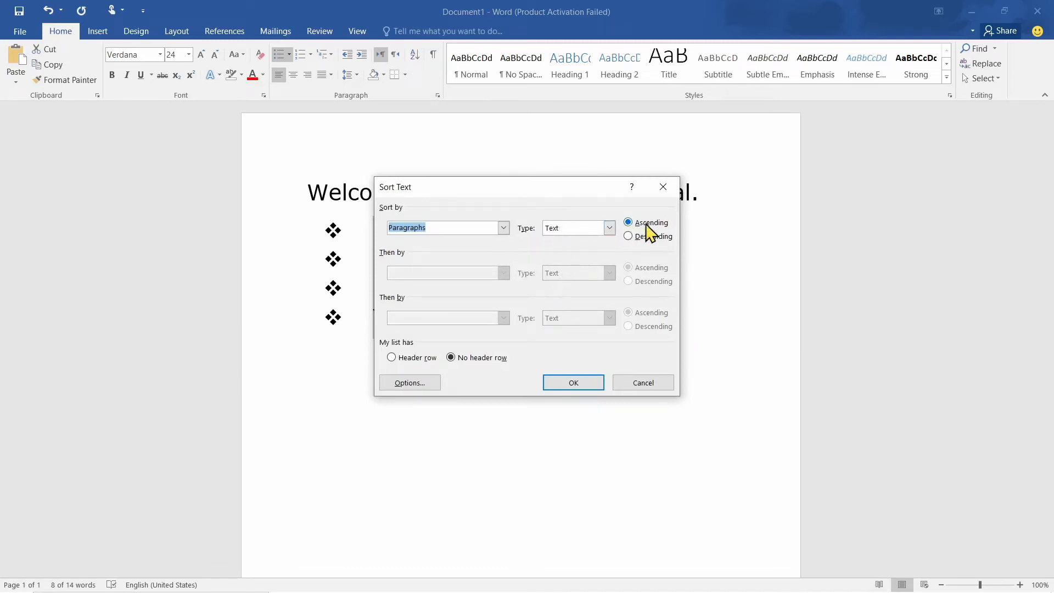
{"action": "left_click", "coordinate": [578, 383]}
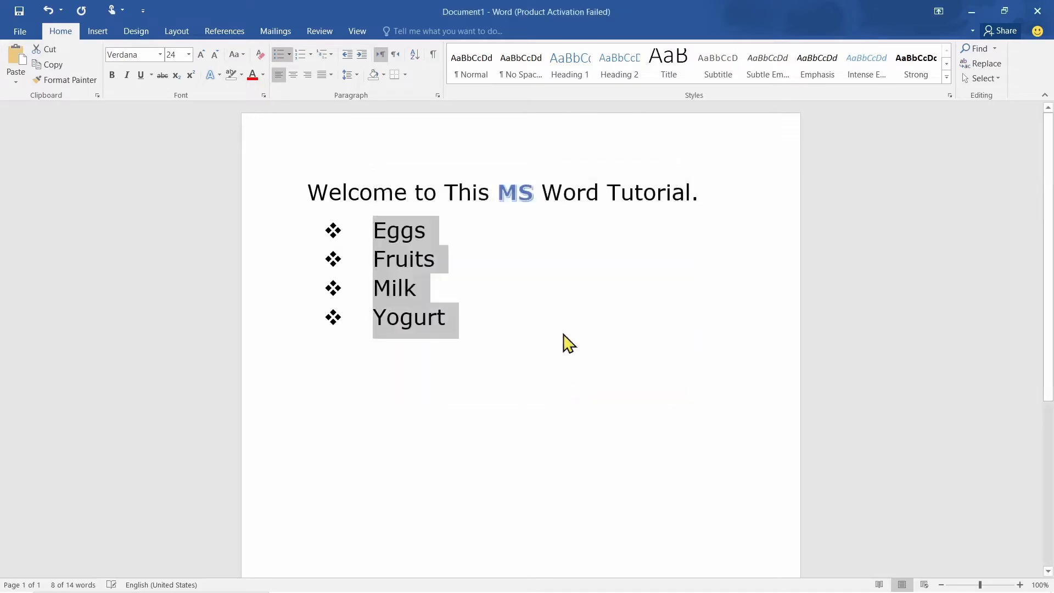
{"action": "left_click", "coordinate": [433, 228]}
{"action": "left_click_drag", "start_coordinate": [380, 231], "coordinate": [430, 237]}
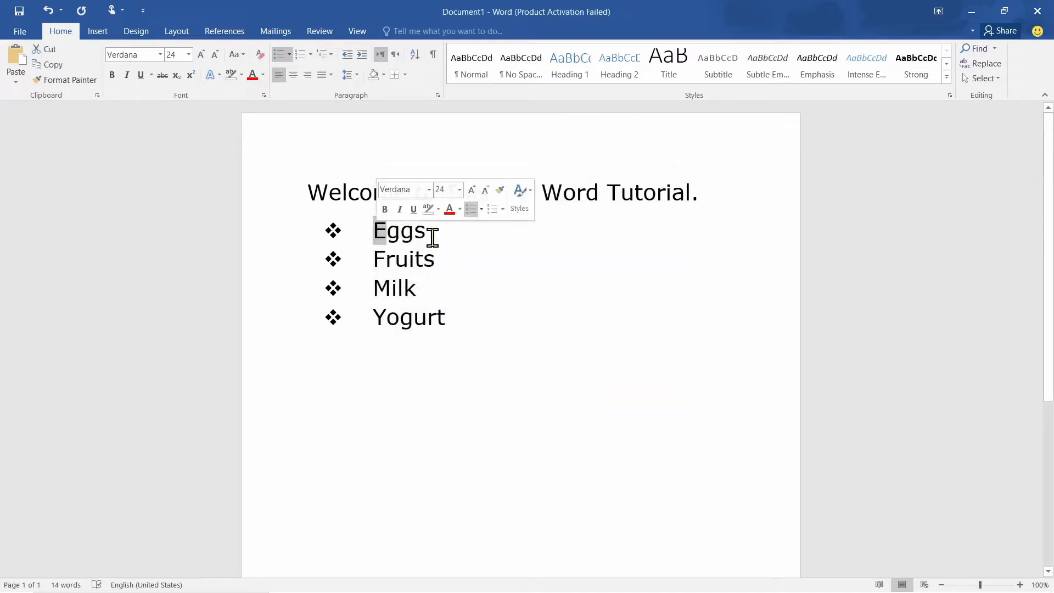
{"action": "left_click", "coordinate": [430, 233]}
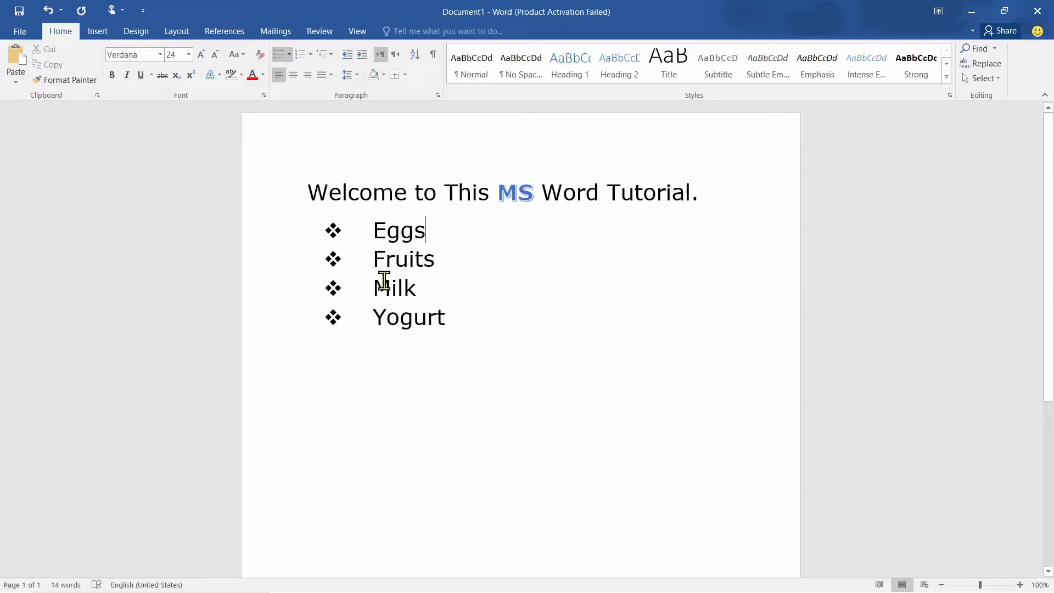
Step: Sort the grocery list by paragraphs as text in descending order
{"action": "left_click_drag", "start_coordinate": [469, 315], "coordinate": [338, 221]}
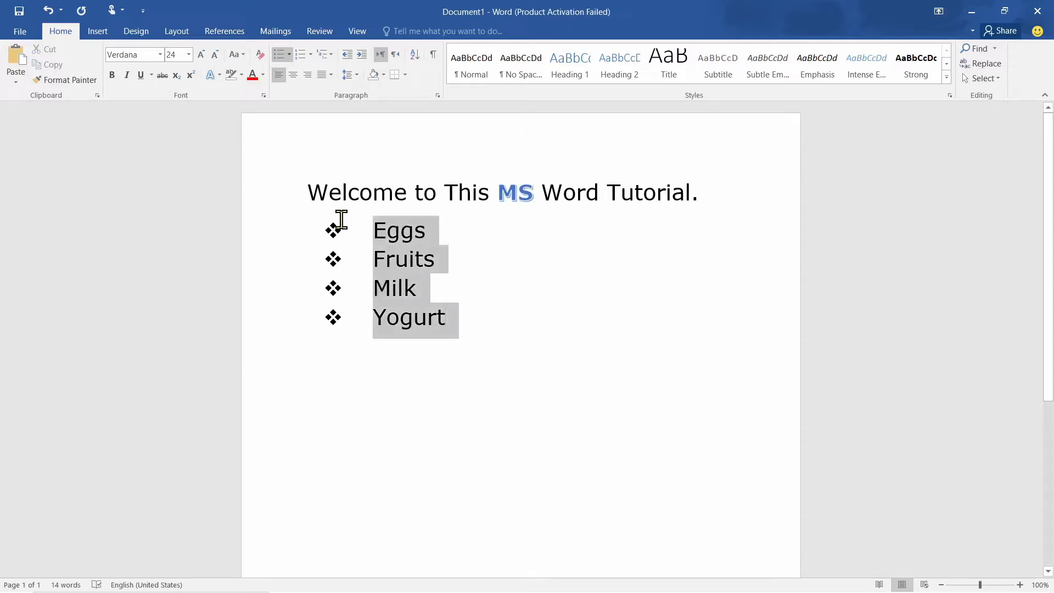
{"action": "left_click", "coordinate": [415, 55]}
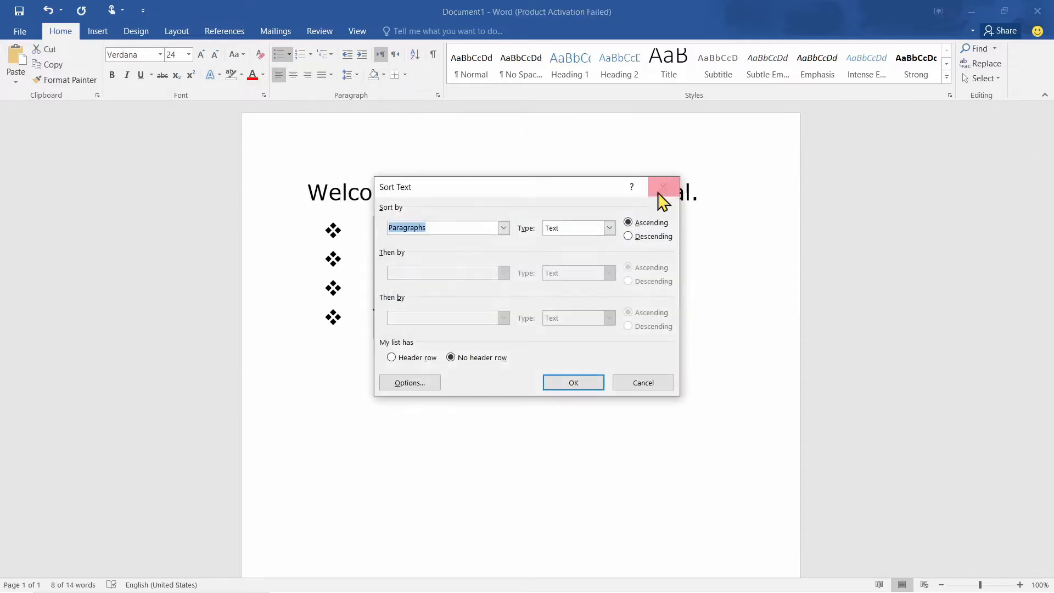
{"action": "left_click", "coordinate": [629, 236]}
{"action": "left_click", "coordinate": [573, 382]}
{"action": "left_click", "coordinate": [468, 294]}
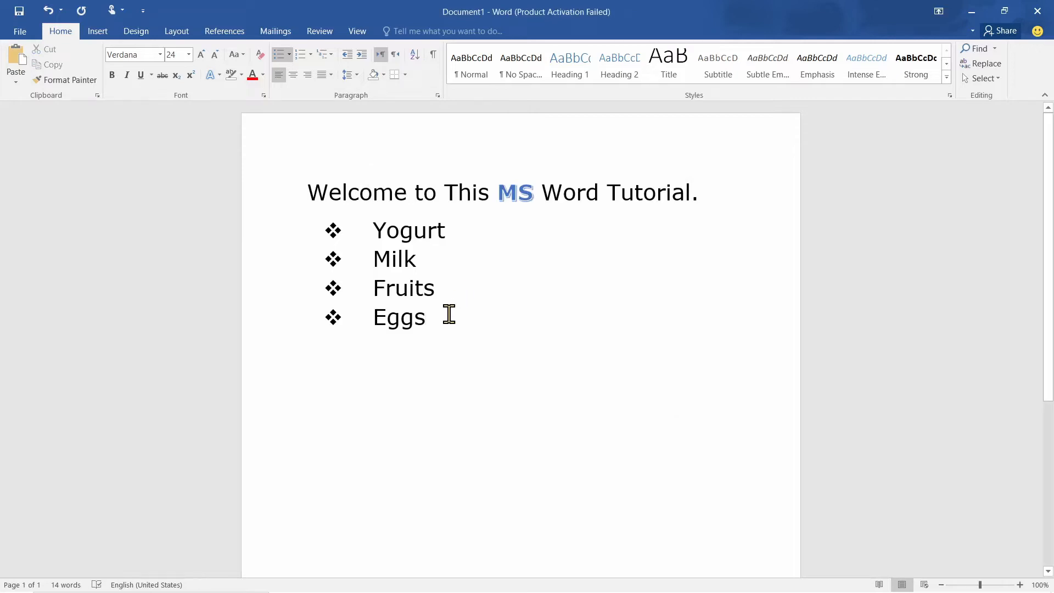
{"action": "left_click_drag", "start_coordinate": [449, 314], "coordinate": [372, 227]}
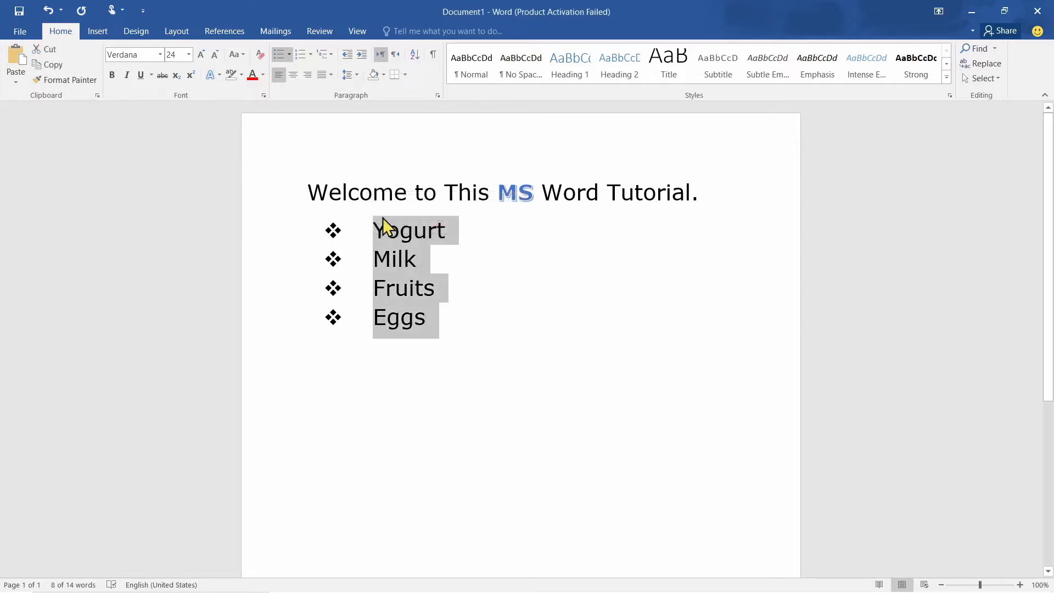
Step: Add a second list with round bullets below the grocery items, containing 12, 24, 35 and 1
{"action": "left_click", "coordinate": [387, 234]}
{"action": "left_click", "coordinate": [392, 363]}
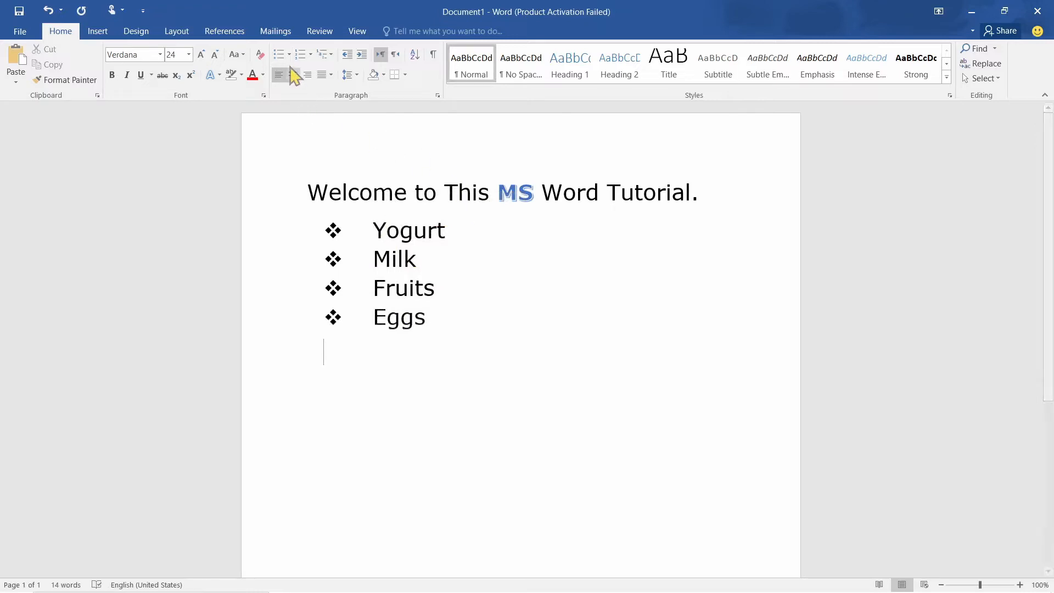
{"action": "left_click", "coordinate": [280, 54]}
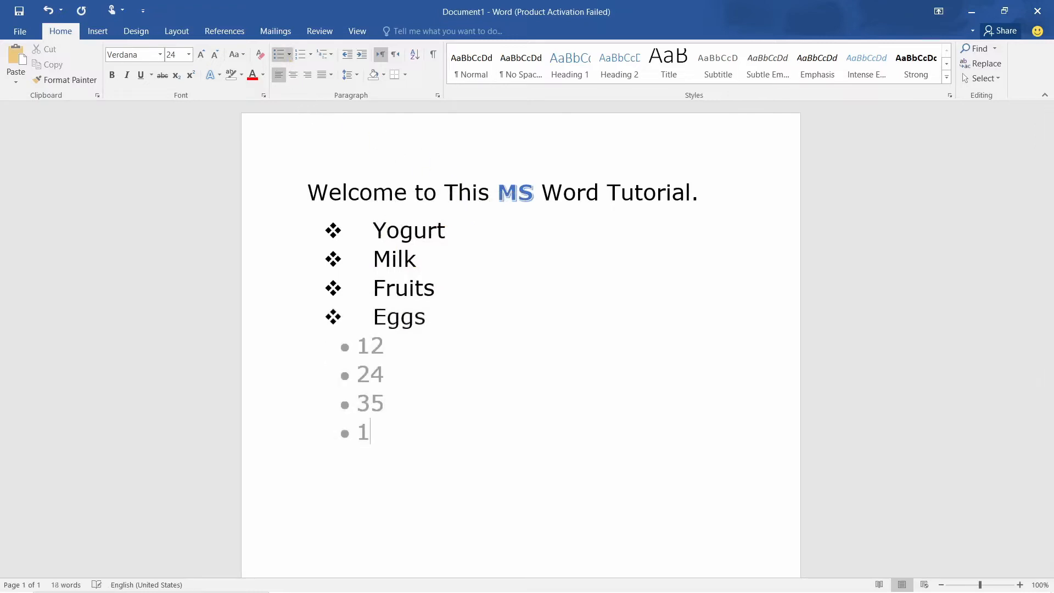
Step: Sort the bulleted number list by paragraphs as numbers in ascending order
{"action": "left_click_drag", "start_coordinate": [387, 436], "coordinate": [328, 367]}
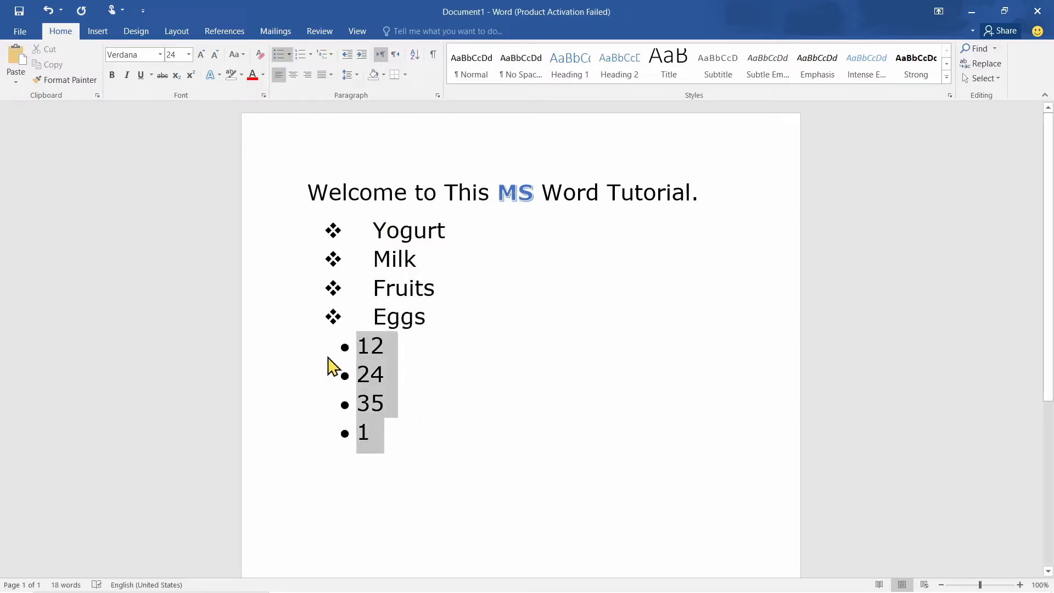
{"action": "left_click", "coordinate": [418, 56]}
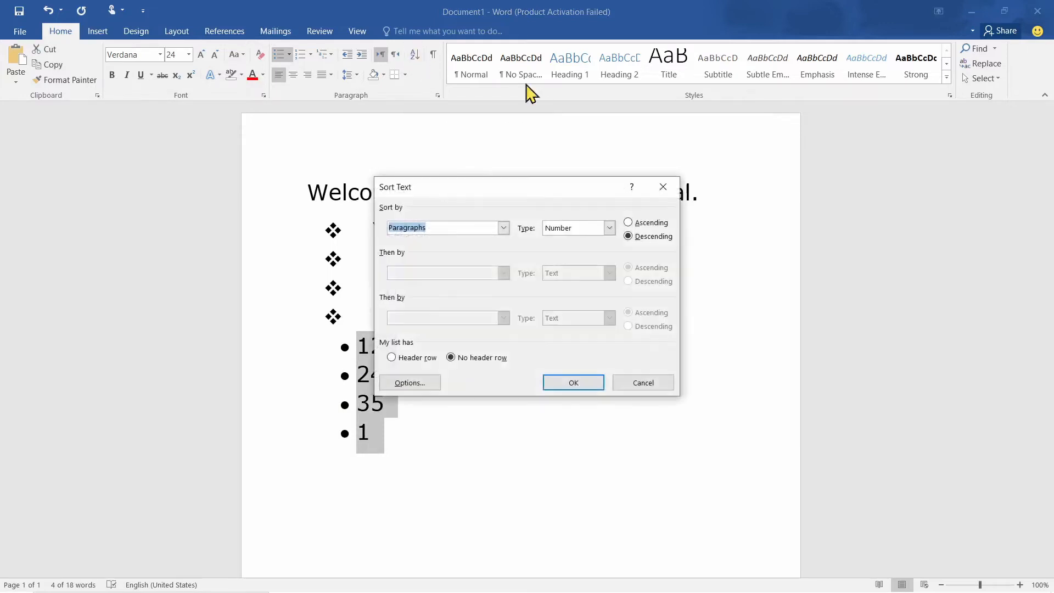
{"action": "left_click", "coordinate": [628, 222]}
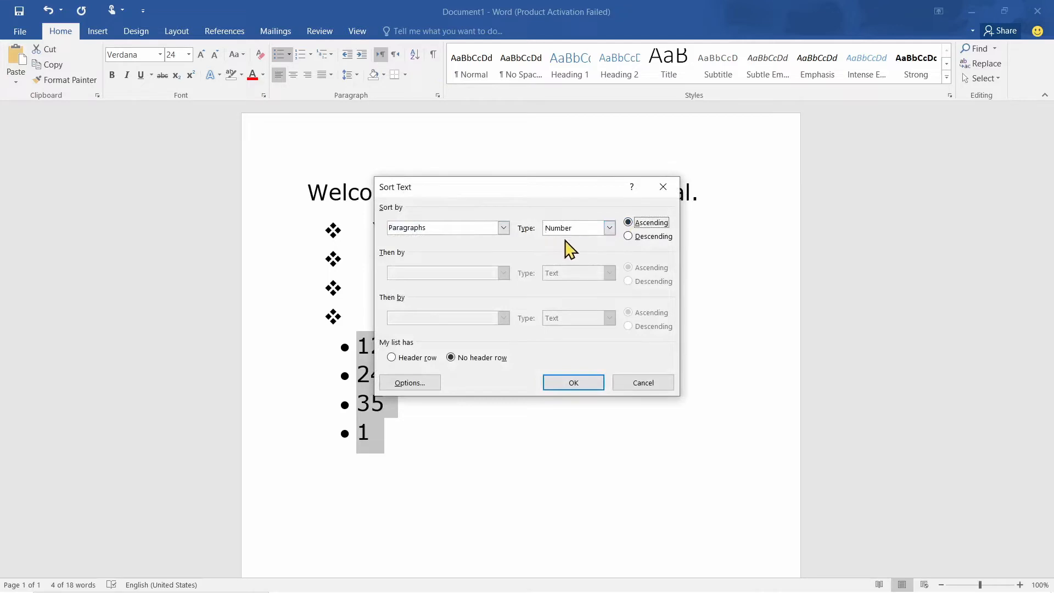
{"action": "left_click", "coordinate": [574, 383]}
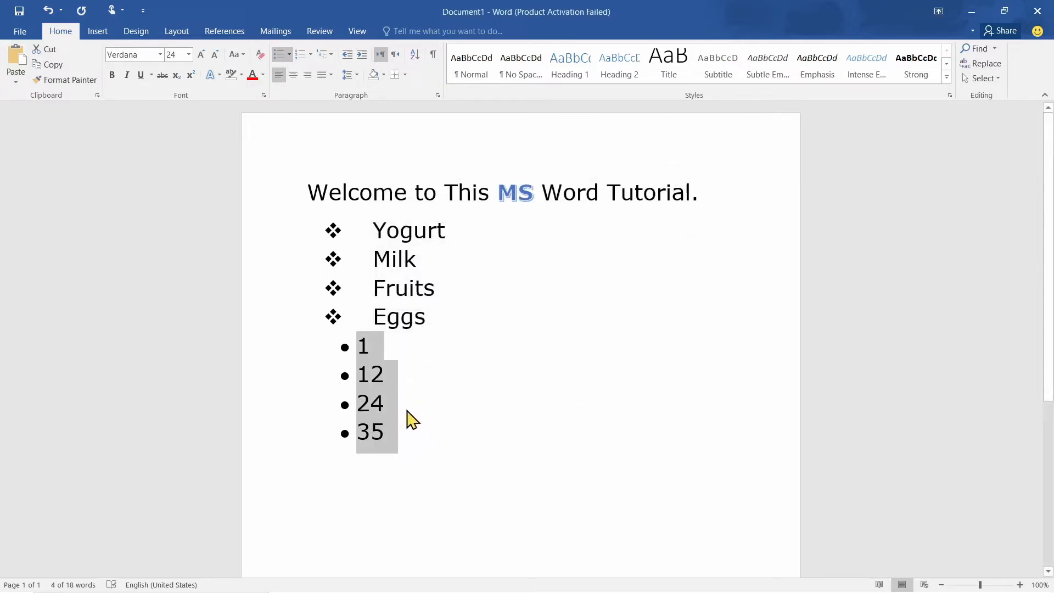
Step: Sort the bulleted number list by paragraphs as numbers in descending order
{"action": "left_click", "coordinate": [417, 55]}
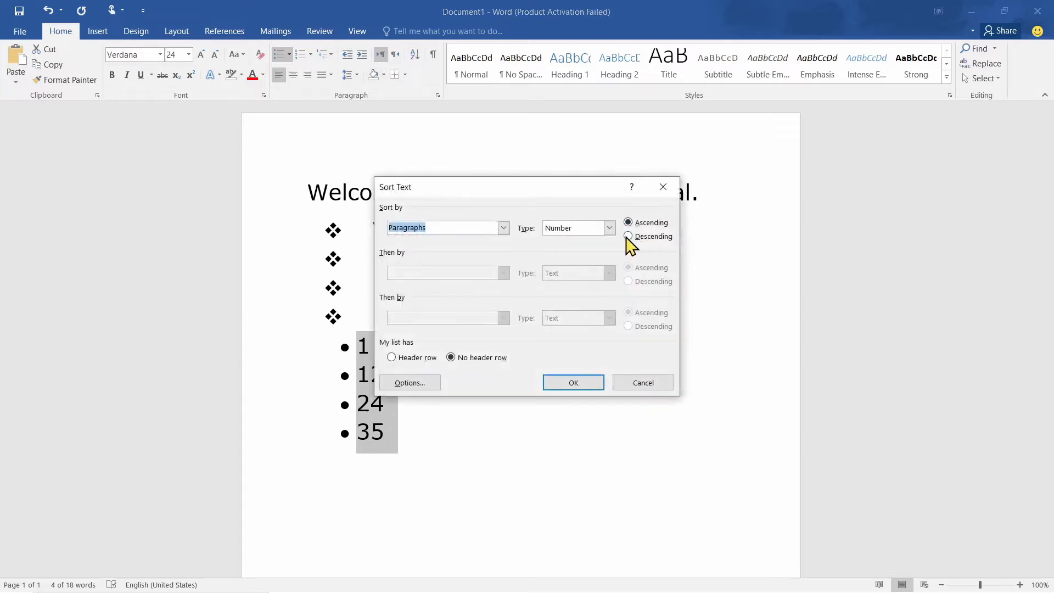
{"action": "left_click", "coordinate": [628, 236]}
{"action": "left_click", "coordinate": [591, 382]}
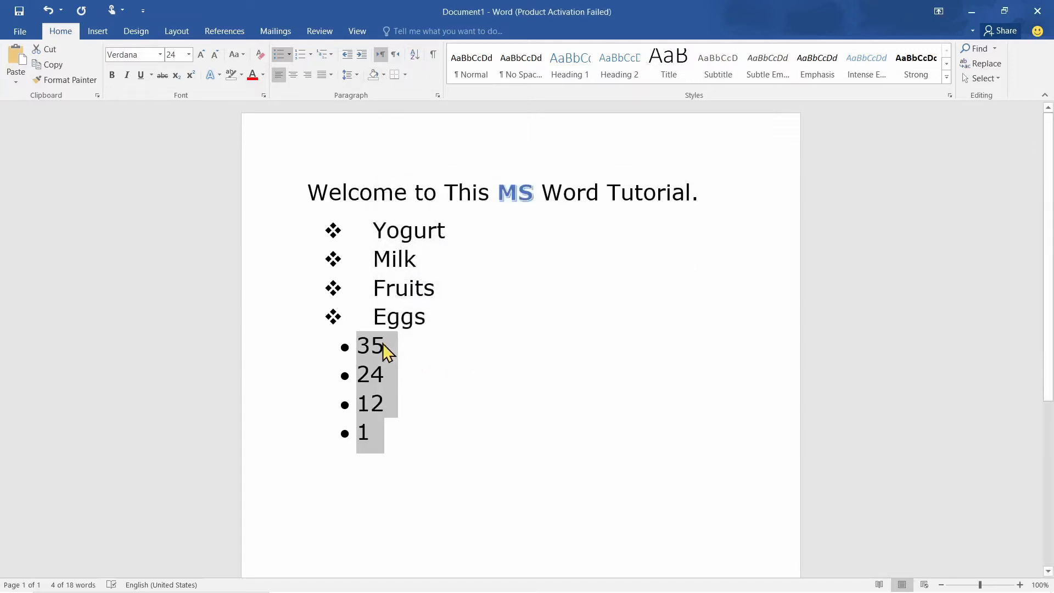
Step: End the bulleted number list after its last item and start a plain, unbulleted line below it
{"action": "left_click", "coordinate": [408, 442]}
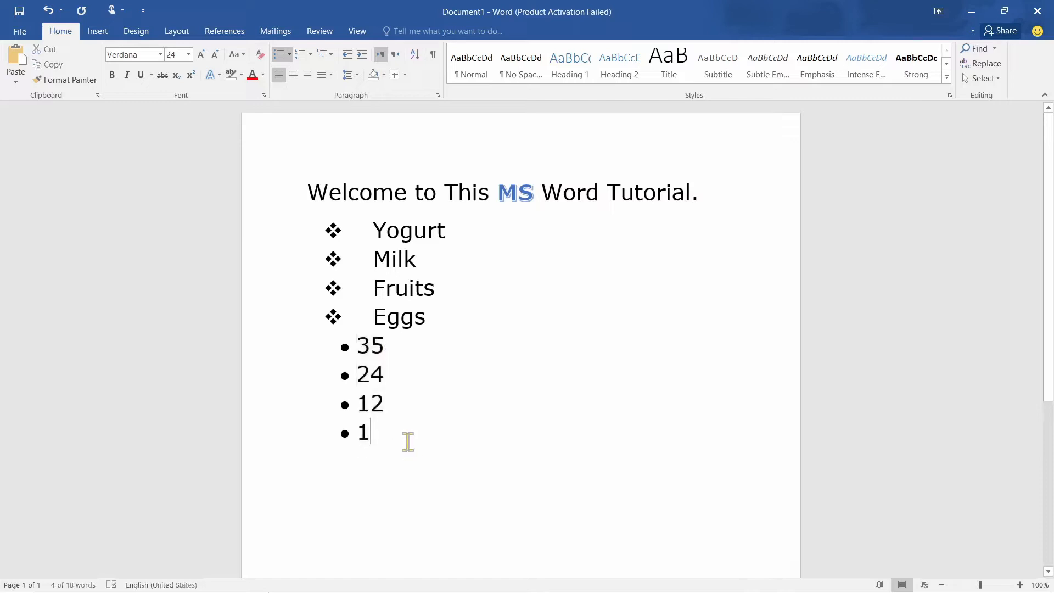
{"action": "key", "text": "Return"}
{"action": "key", "text": "Return"}
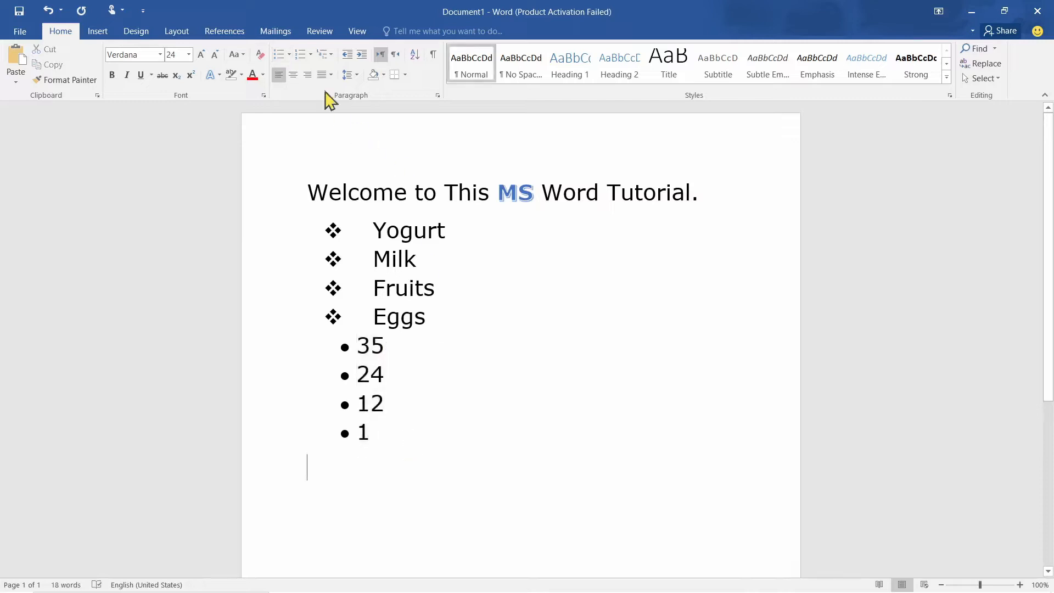
Step: Add a numbered list of Milk, Yogurt and Fruits below the bulleted numbers and change its numbering format to A., B., C
{"action": "left_click", "coordinate": [301, 55]}
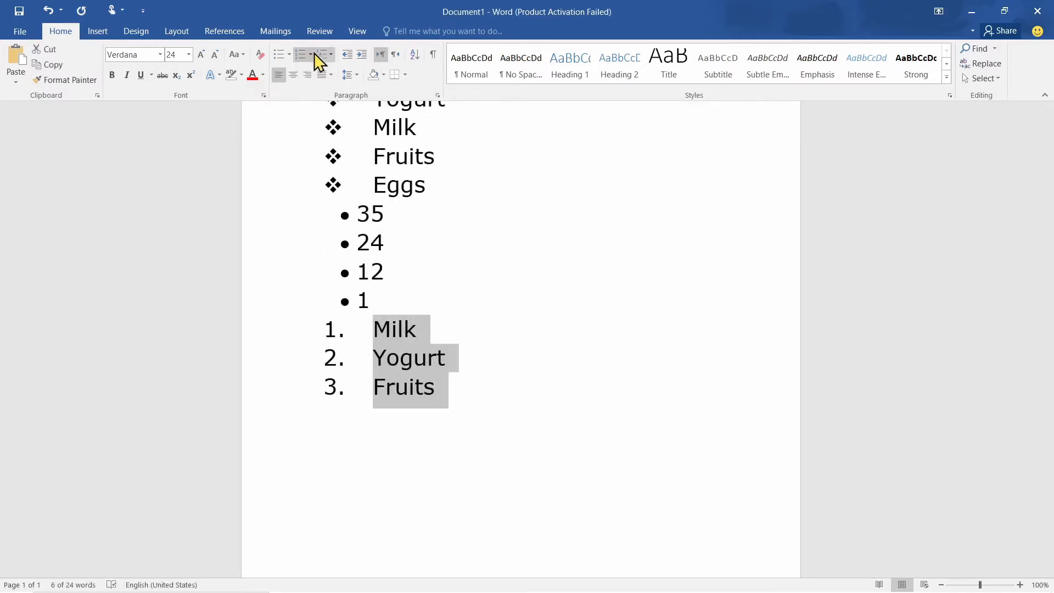
{"action": "left_click", "coordinate": [311, 54]}
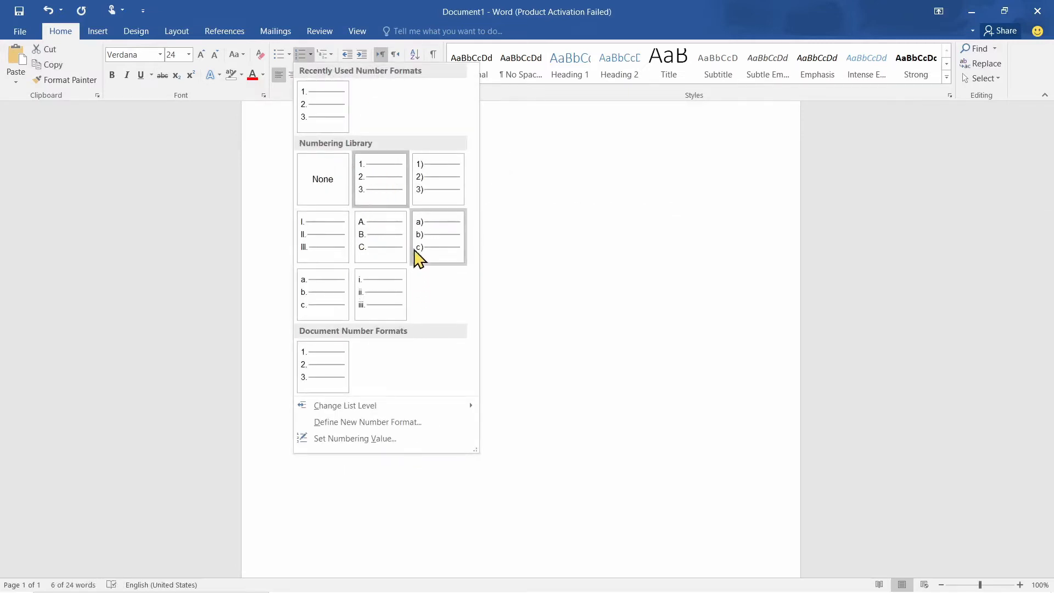
{"action": "left_click", "coordinate": [376, 234]}
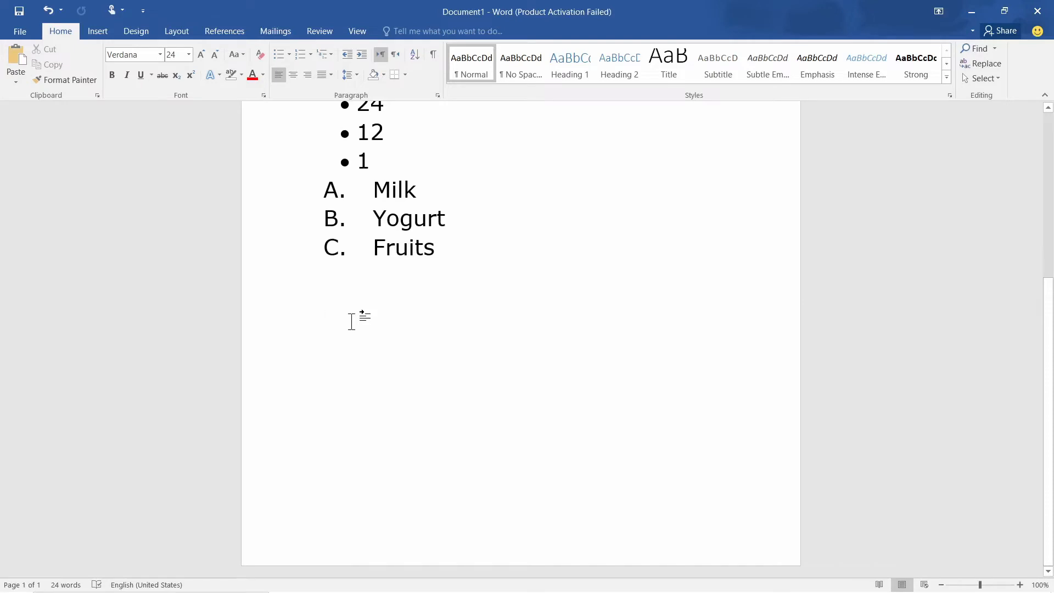
Step: Enter the centred sample text "hbjhfbobfr" below the lettered list, and try left and right alignment on it
{"action": "left_click", "coordinate": [294, 75]}
{"action": "type", "text": "hbjhfbobfrwb"}
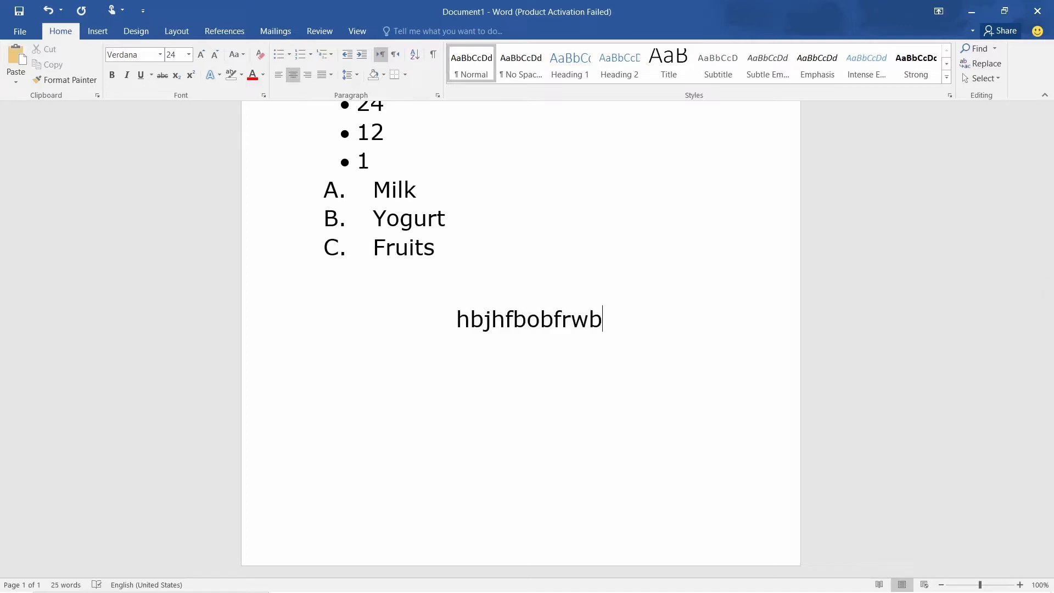
{"action": "key", "text": "BackSpace"}
{"action": "key", "text": "BackSpace"}
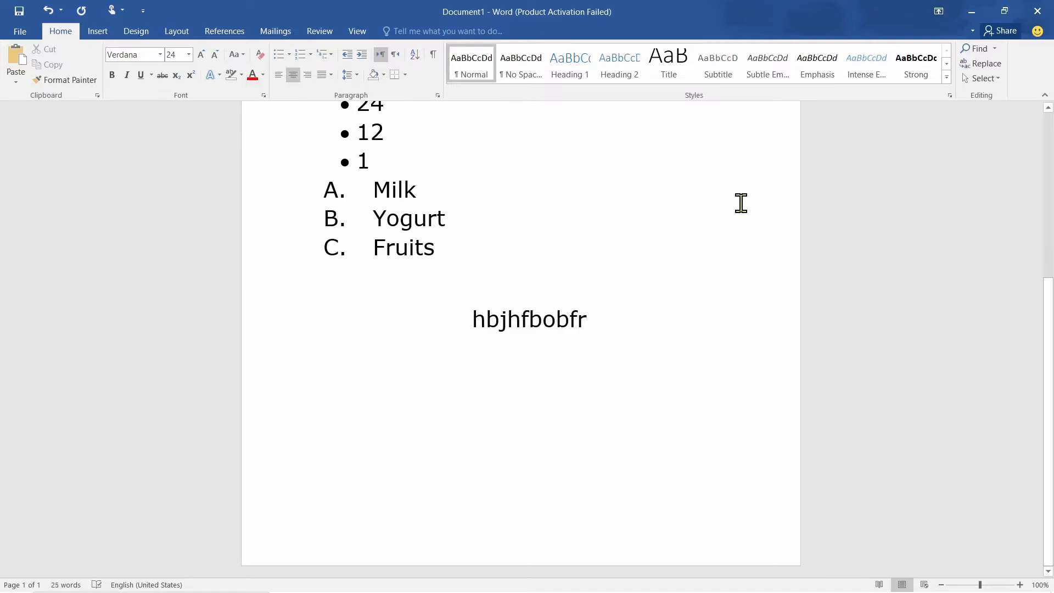
{"action": "left_click", "coordinate": [279, 75]}
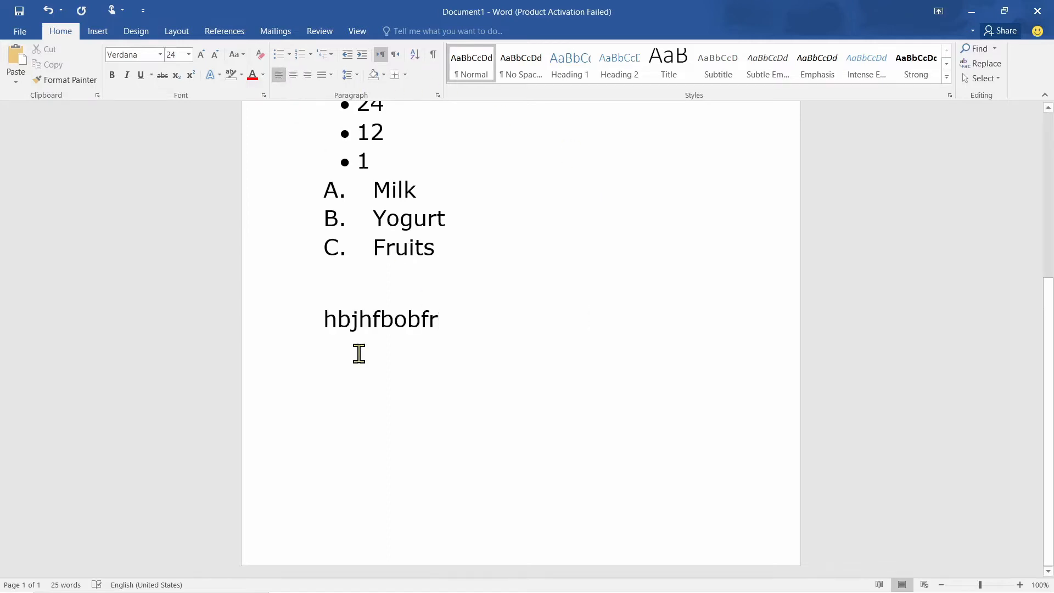
{"action": "left_click", "coordinate": [308, 75]}
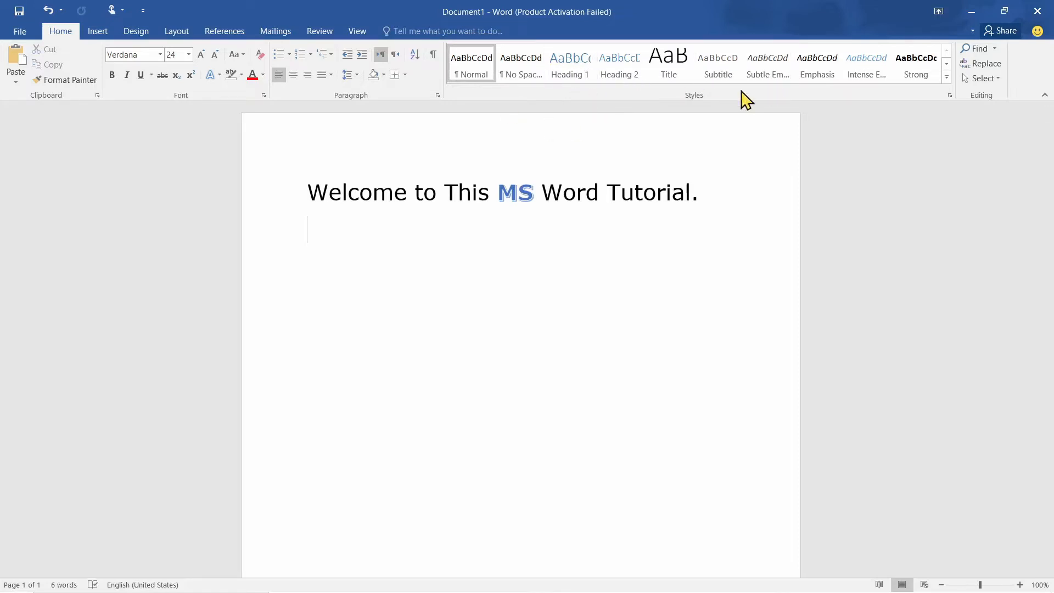
Step: Apply the Heading 1 style to the empty line below the welcome sentence and enter "Header 1" there
{"action": "left_click", "coordinate": [947, 79]}
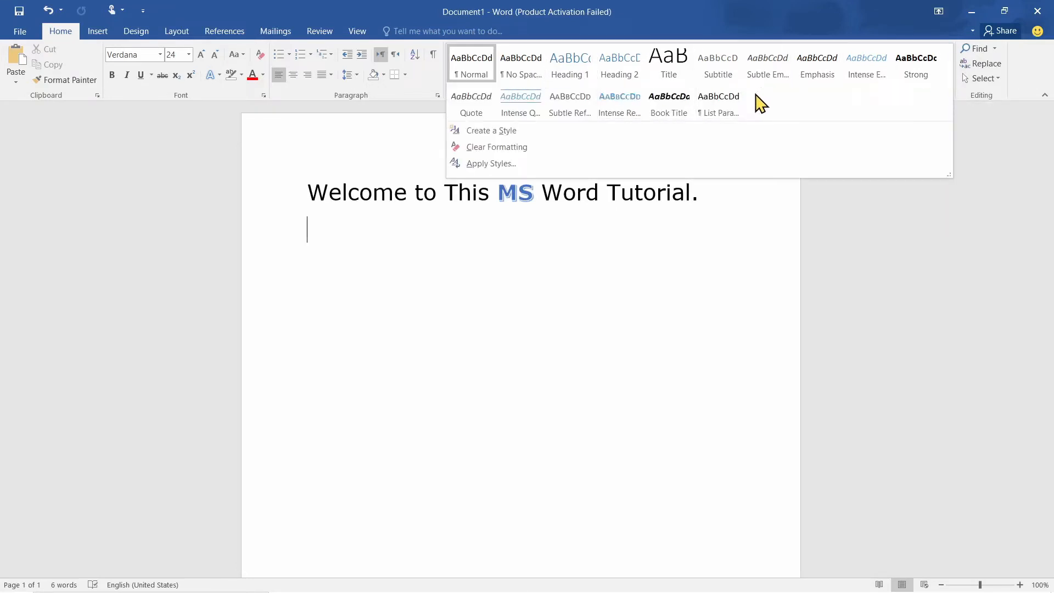
{"action": "left_click", "coordinate": [569, 73]}
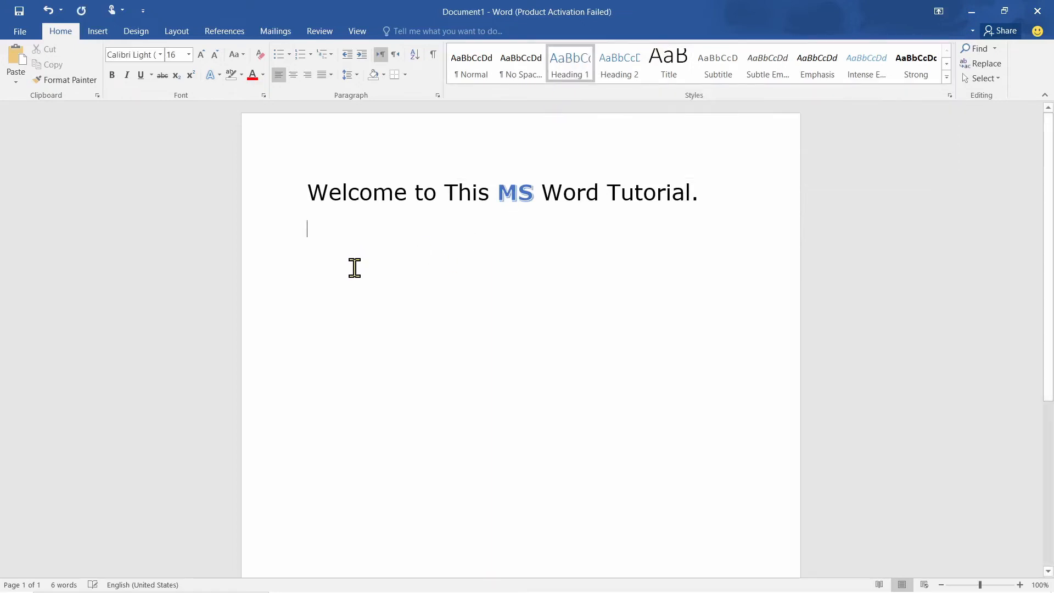
{"action": "type", "text": "He"}
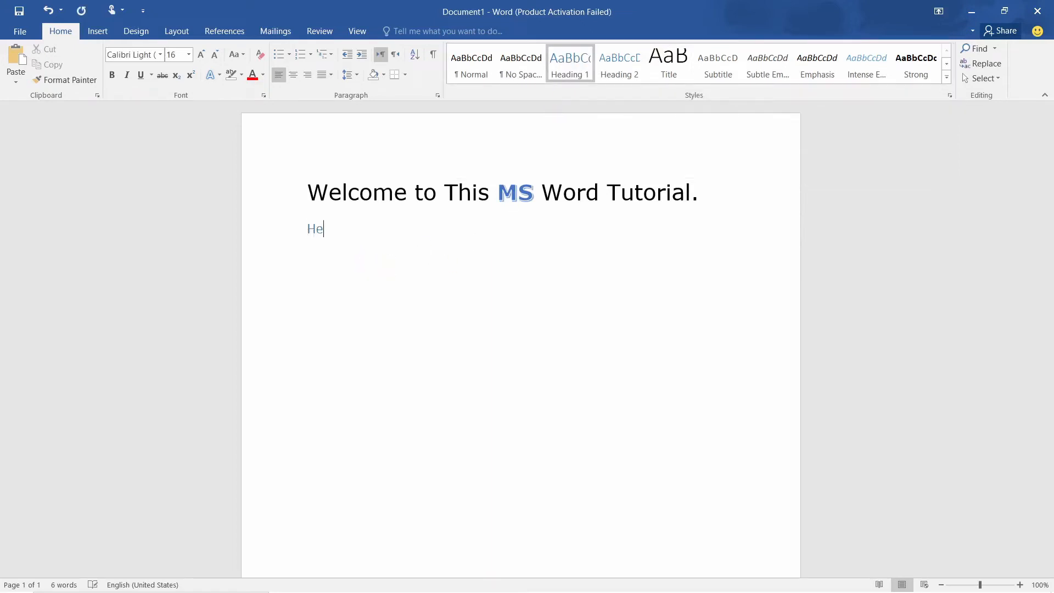
{"action": "type", "text": "ader 1"}
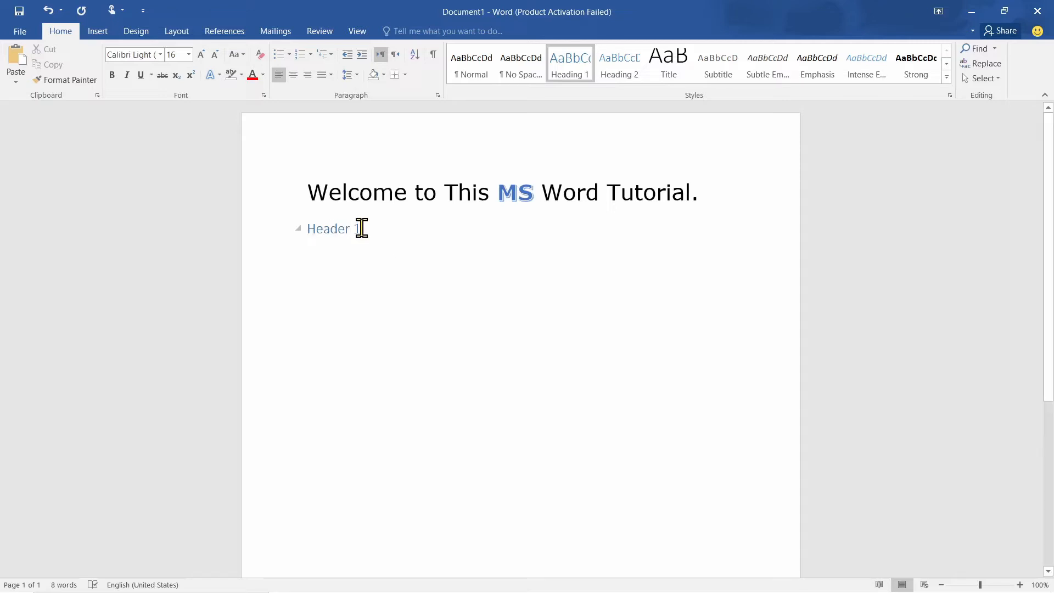
{"action": "left_click_drag", "start_coordinate": [359, 232], "coordinate": [301, 229]}
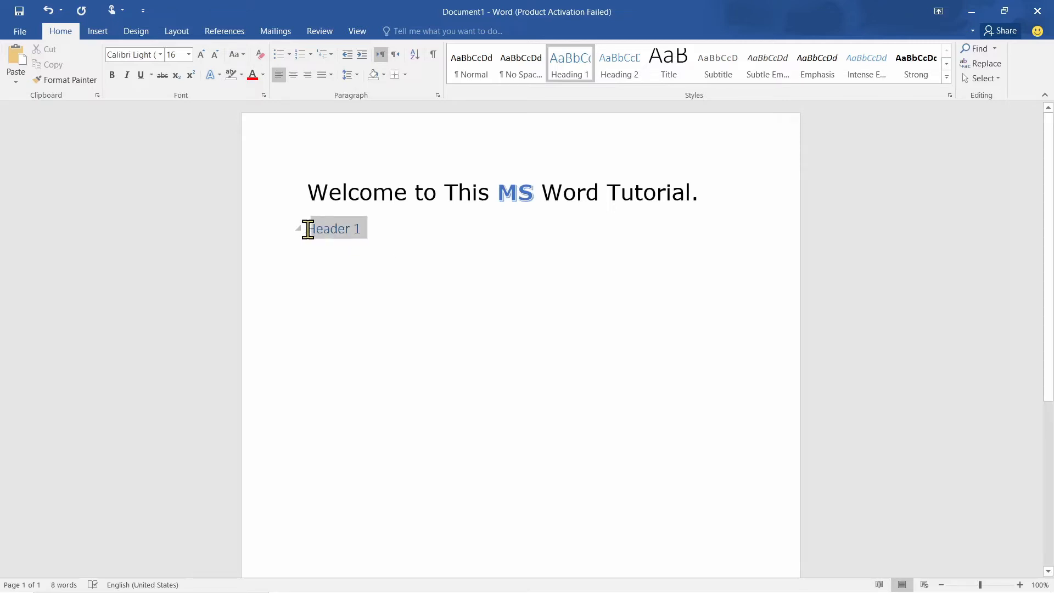
{"action": "left_click", "coordinate": [377, 240]}
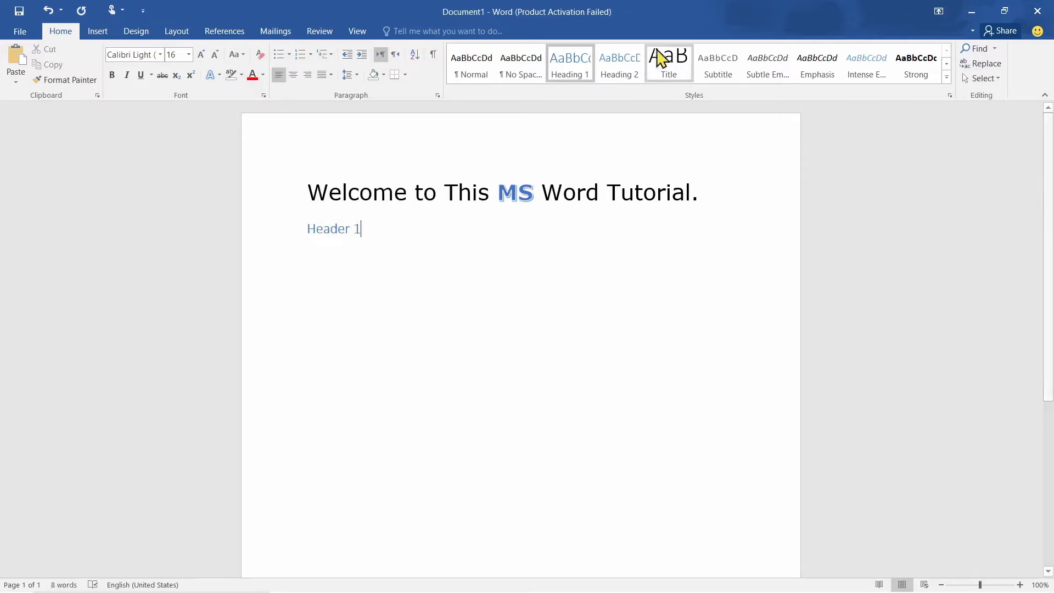
Step: Modify the Heading 1 style to red Arial Black at 48 pt with bold, italic and underline
{"action": "right_click", "coordinate": [574, 71]}
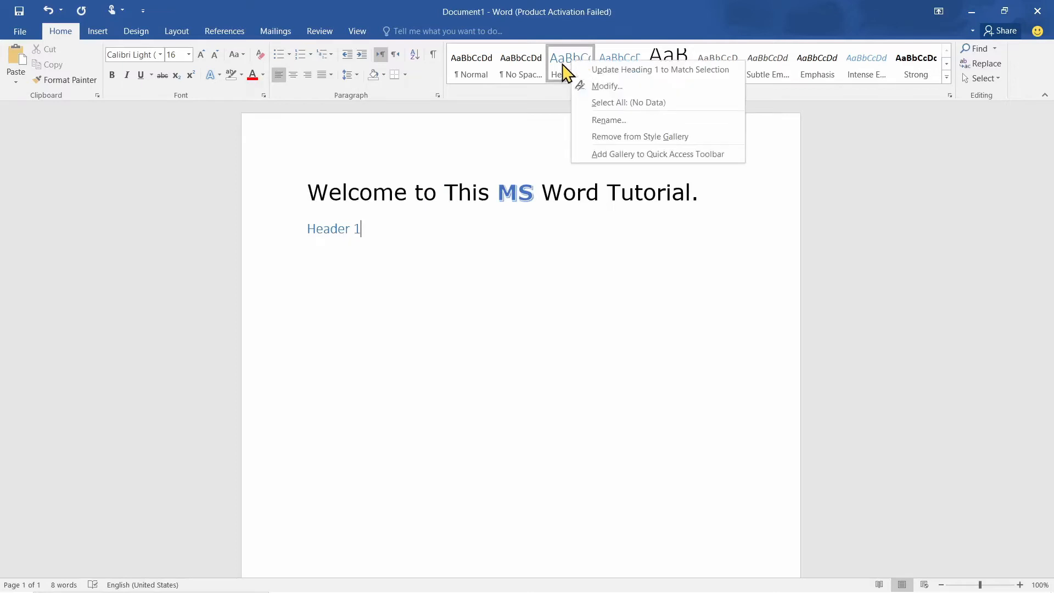
{"action": "left_click", "coordinate": [608, 84]}
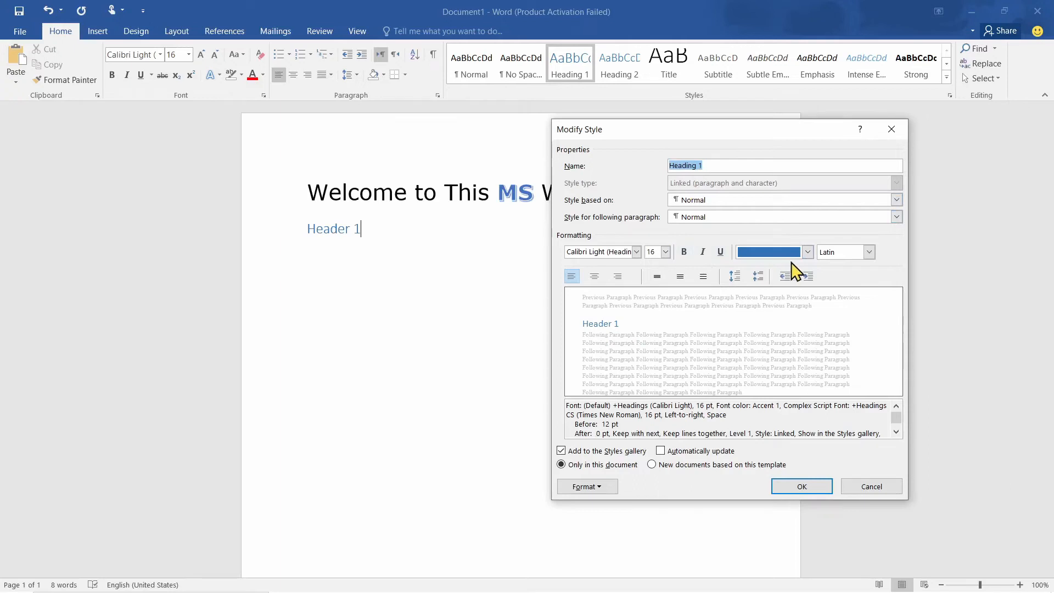
{"action": "left_click", "coordinate": [807, 252]}
{"action": "left_click", "coordinate": [753, 371]}
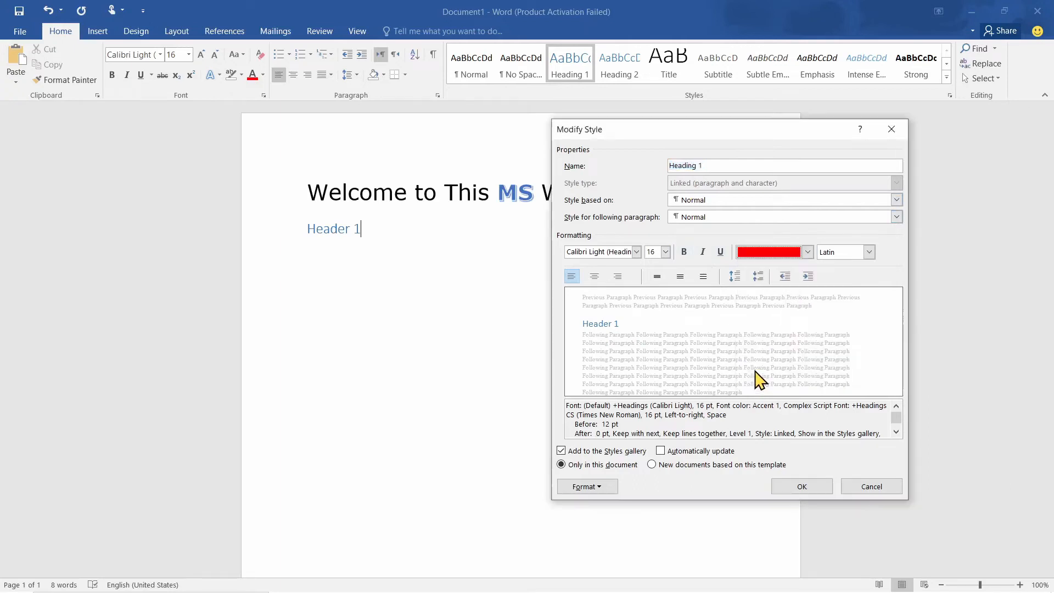
{"action": "left_click", "coordinate": [636, 252]}
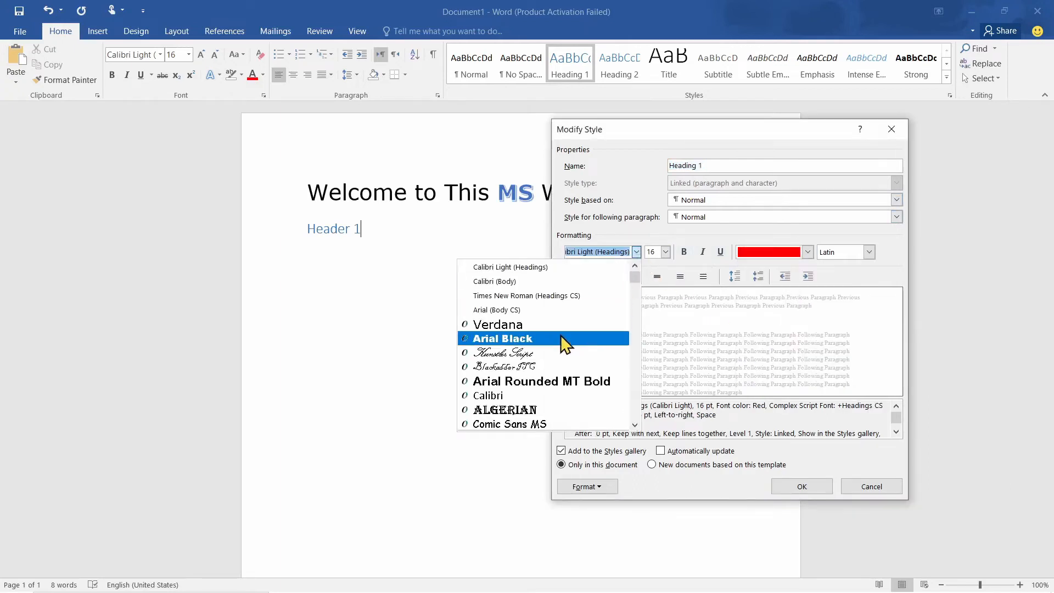
{"action": "left_click", "coordinate": [543, 340]}
{"action": "left_click", "coordinate": [652, 252]}
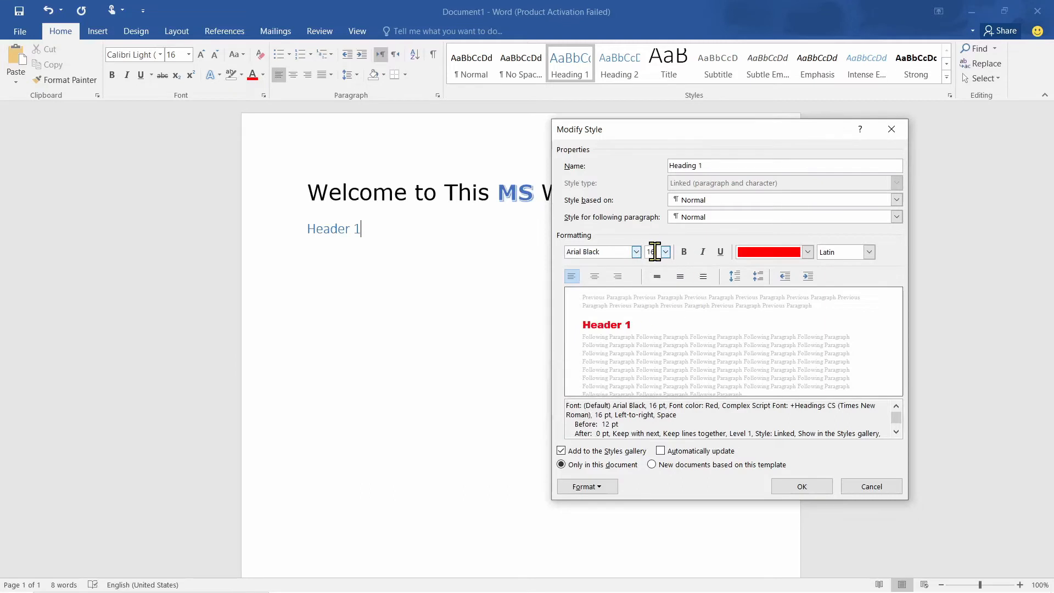
{"action": "left_click", "coordinate": [684, 252]}
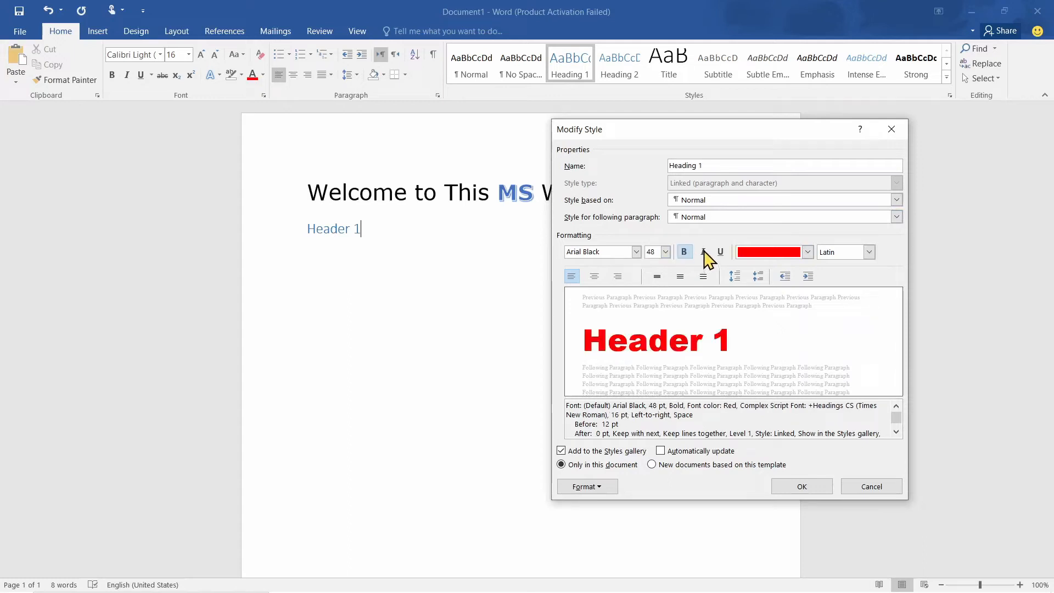
{"action": "left_click", "coordinate": [703, 252]}
{"action": "left_click", "coordinate": [720, 252]}
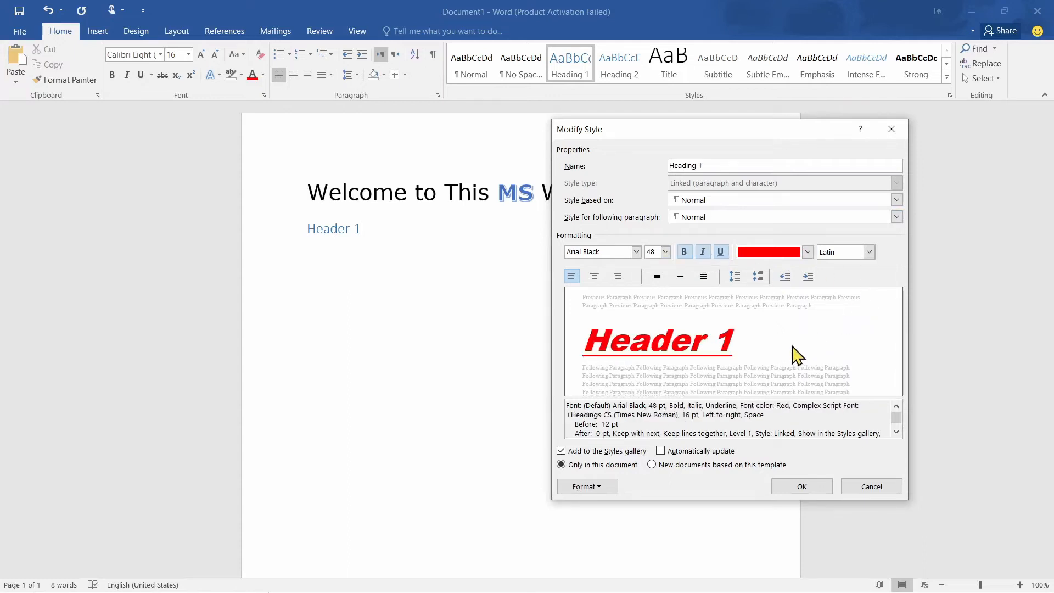
{"action": "left_click", "coordinate": [813, 485]}
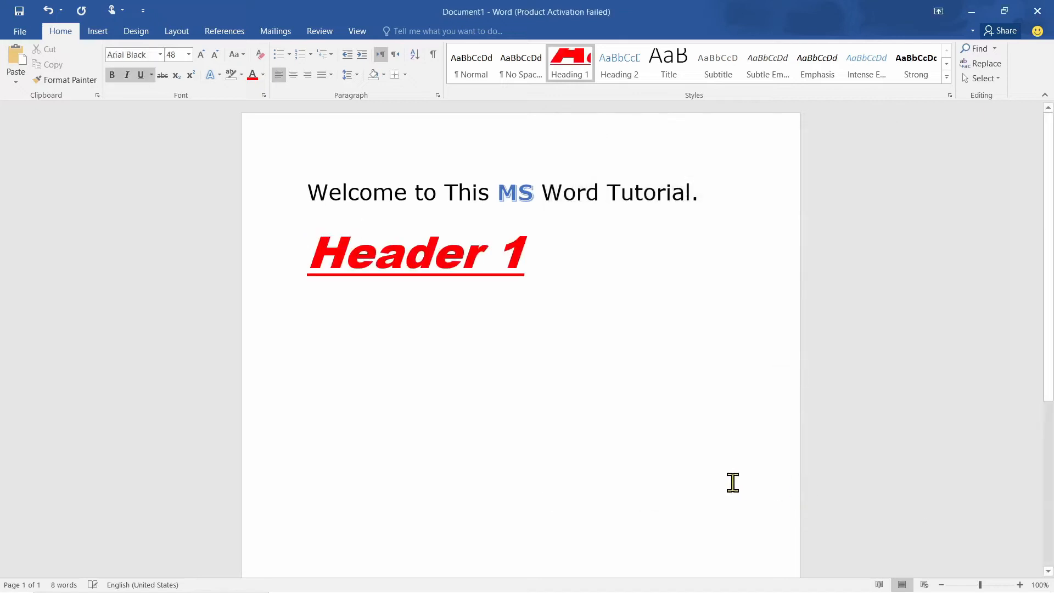
Step: Add a new line below "Header 1" in the Heading 2 style with the text "Header 2"
{"action": "triple_click", "coordinate": [536, 258]}
{"action": "left_click", "coordinate": [562, 263]}
{"action": "key", "text": "Return"}
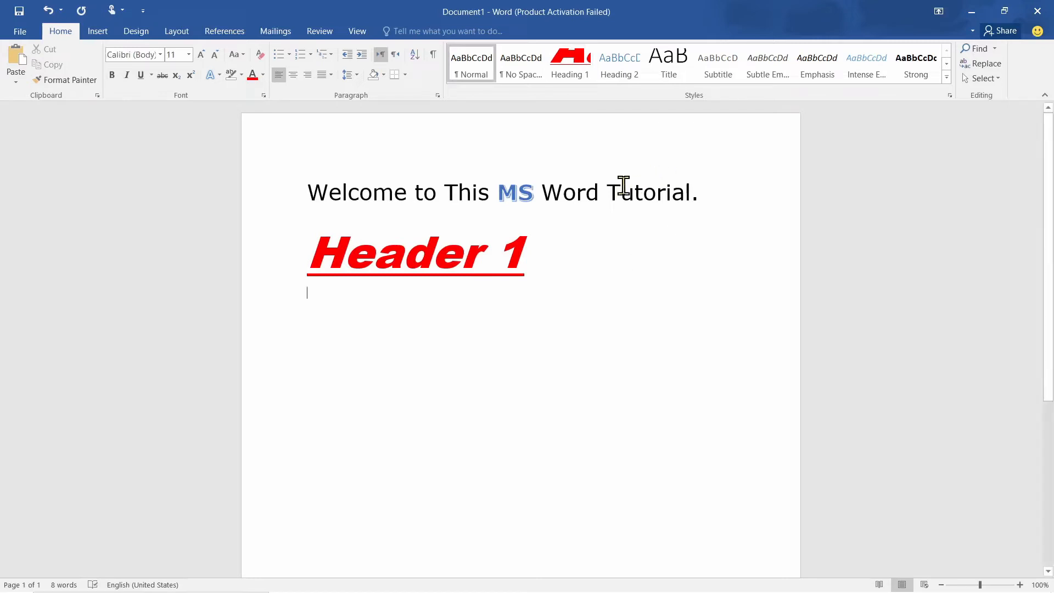
{"action": "left_click", "coordinate": [622, 75]}
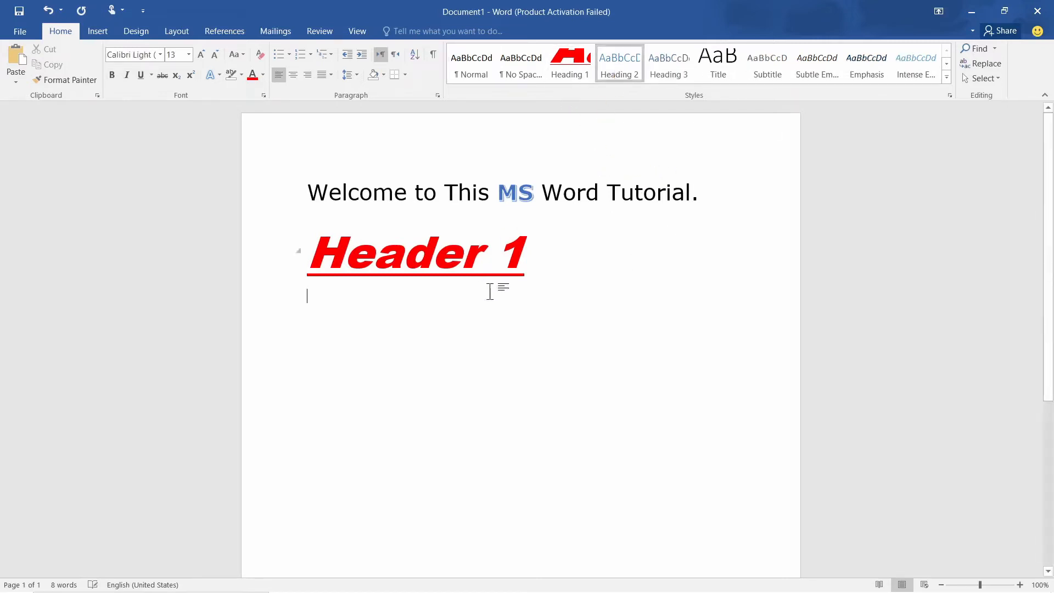
{"action": "type", "text": "Header"}
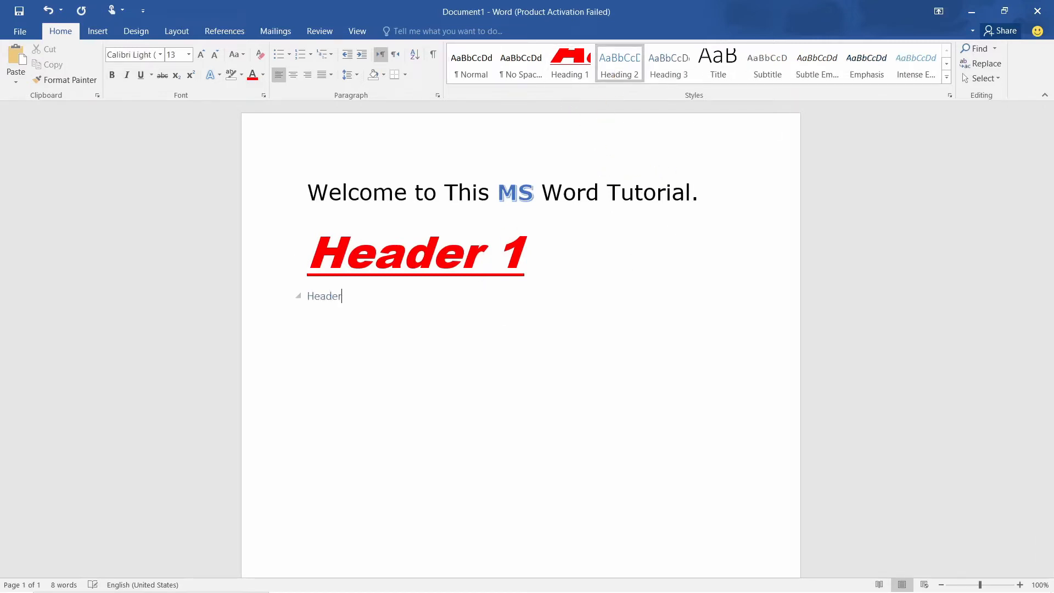
{"action": "type", "text": " 2"}
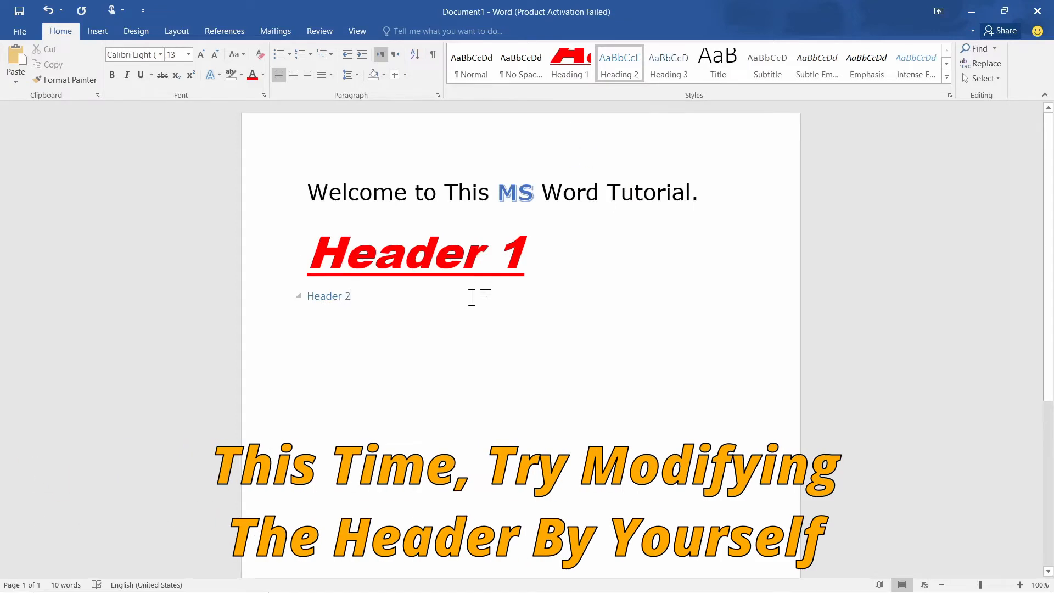
Step: Modify the Heading 2 style to red Arial Black at 46 pt with bold, italic and underline
{"action": "right_click", "coordinate": [616, 72]}
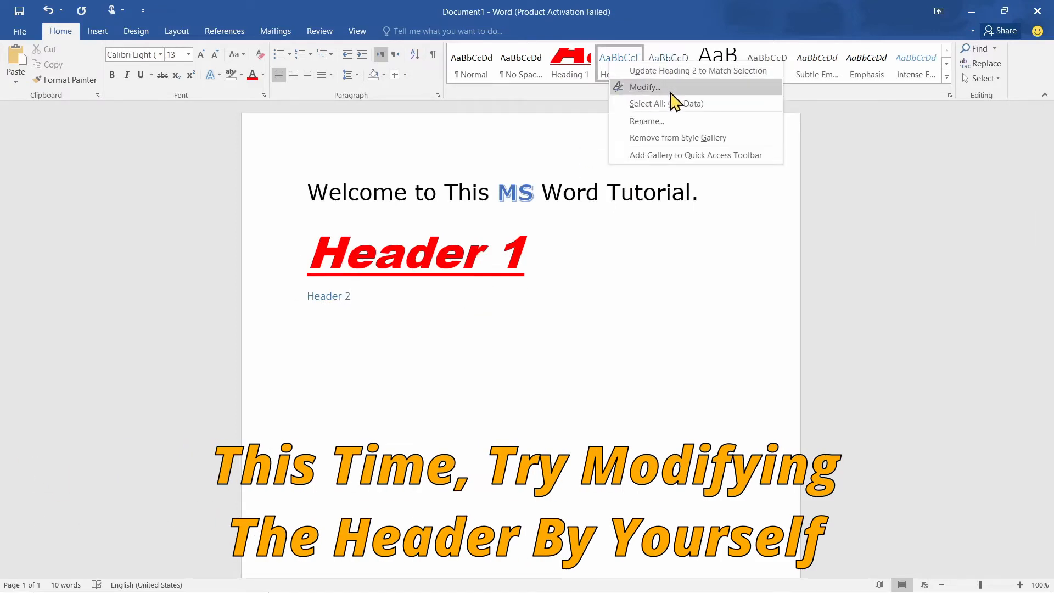
{"action": "left_click", "coordinate": [623, 88]}
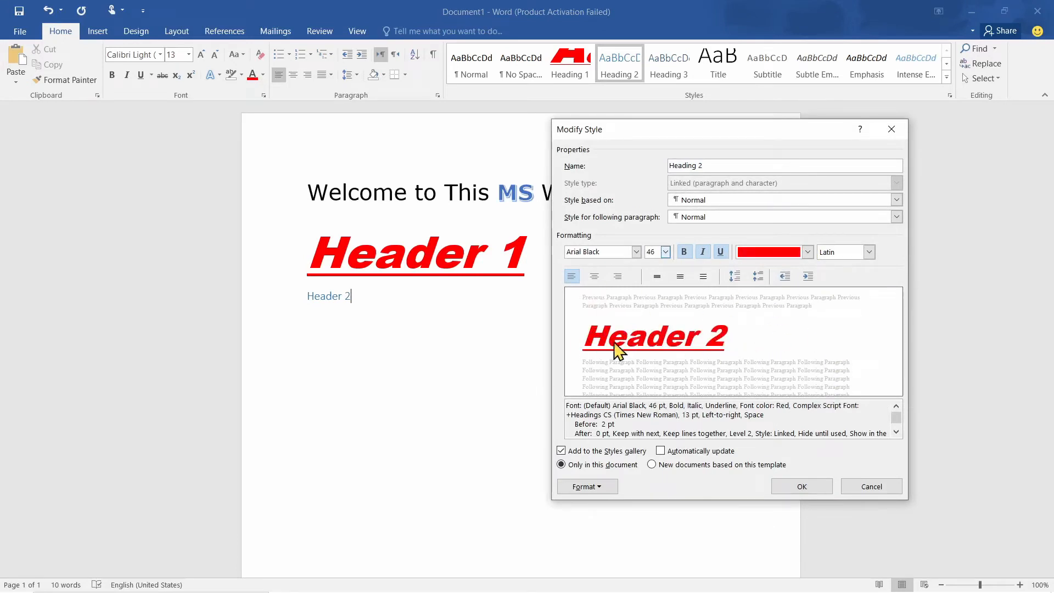
{"action": "left_click", "coordinate": [797, 487]}
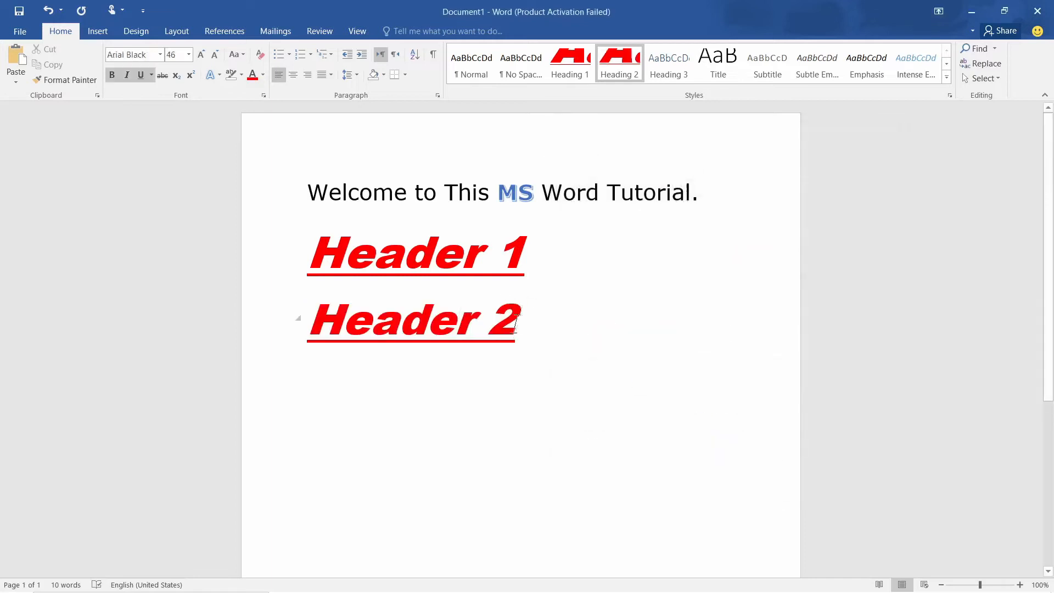
{"action": "left_click_drag", "start_coordinate": [516, 323], "coordinate": [307, 324]}
{"action": "left_click", "coordinate": [539, 323]}
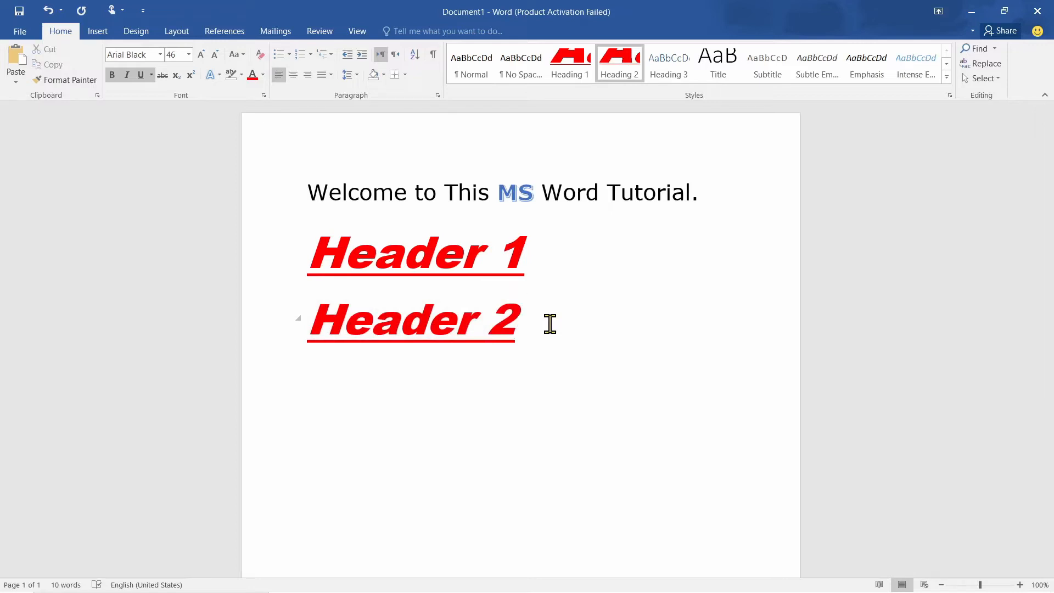
{"action": "left_click_drag", "start_coordinate": [549, 324], "coordinate": [313, 247]}
{"action": "left_click", "coordinate": [567, 326]}
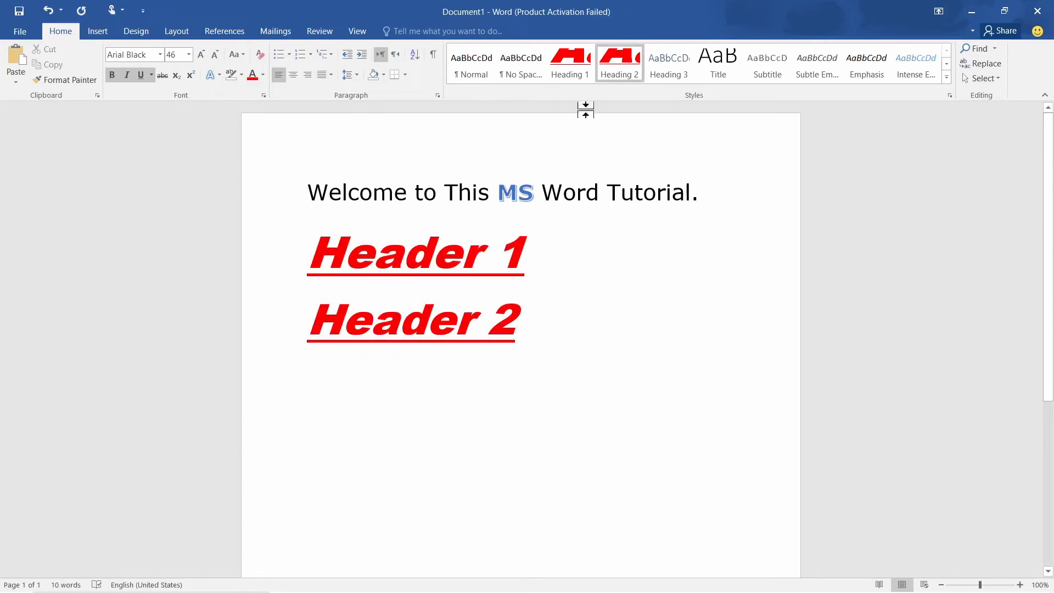
Step: Search the document for "Tutorial", and clear the search text
{"action": "left_click", "coordinate": [994, 48]}
{"action": "left_click", "coordinate": [988, 66]}
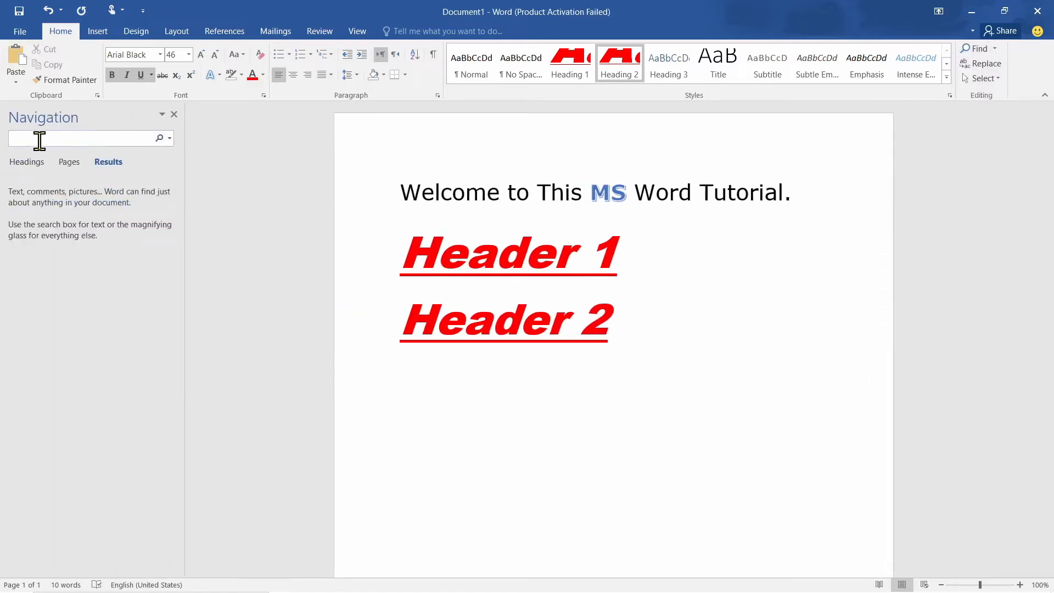
{"action": "type", "text": "Tutorial"}
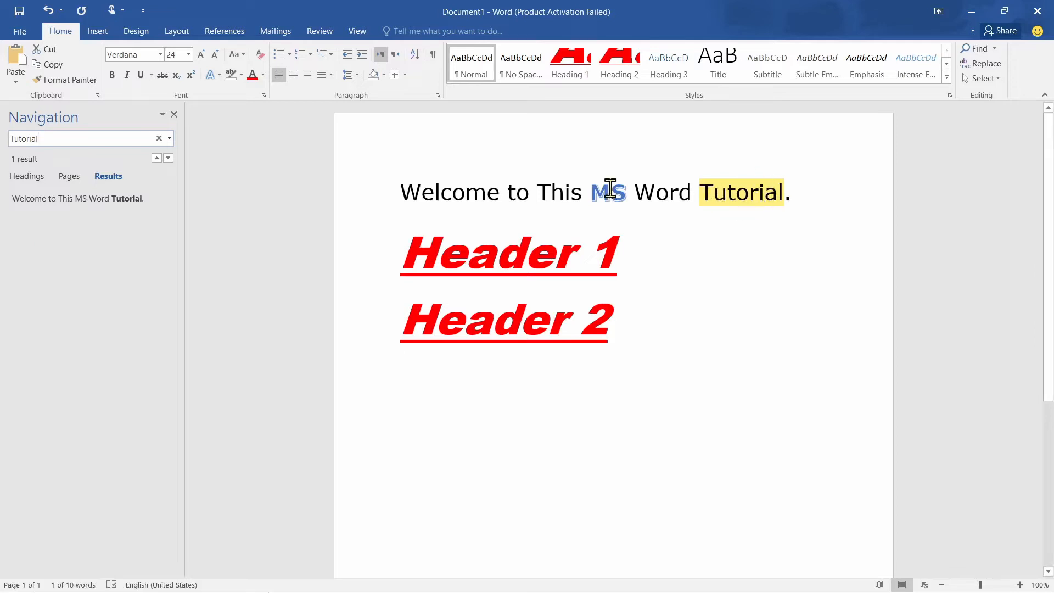
{"action": "key", "text": "ctrl+a"}
{"action": "key", "text": "BackSpace"}
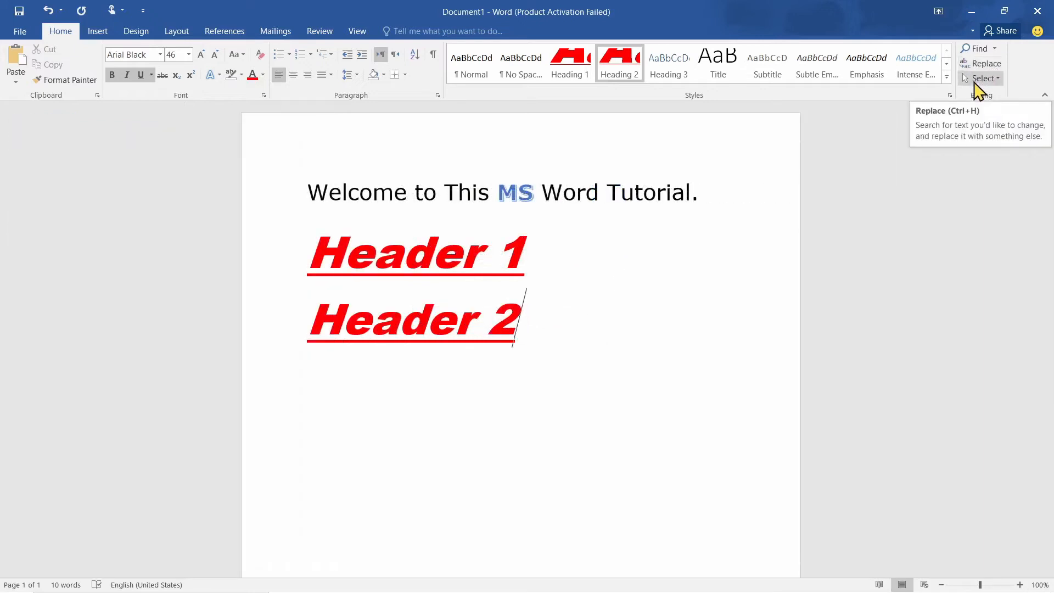
Step: Replace "Tutorial" with "Course" in the welcome line
{"action": "left_click", "coordinate": [986, 65]}
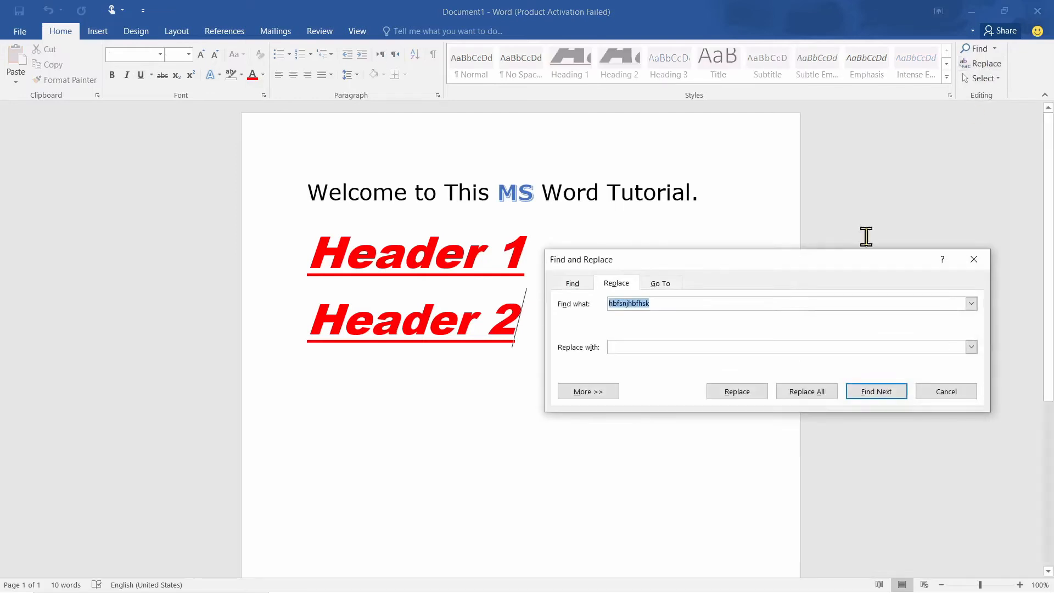
{"action": "key", "text": "BackSpace"}
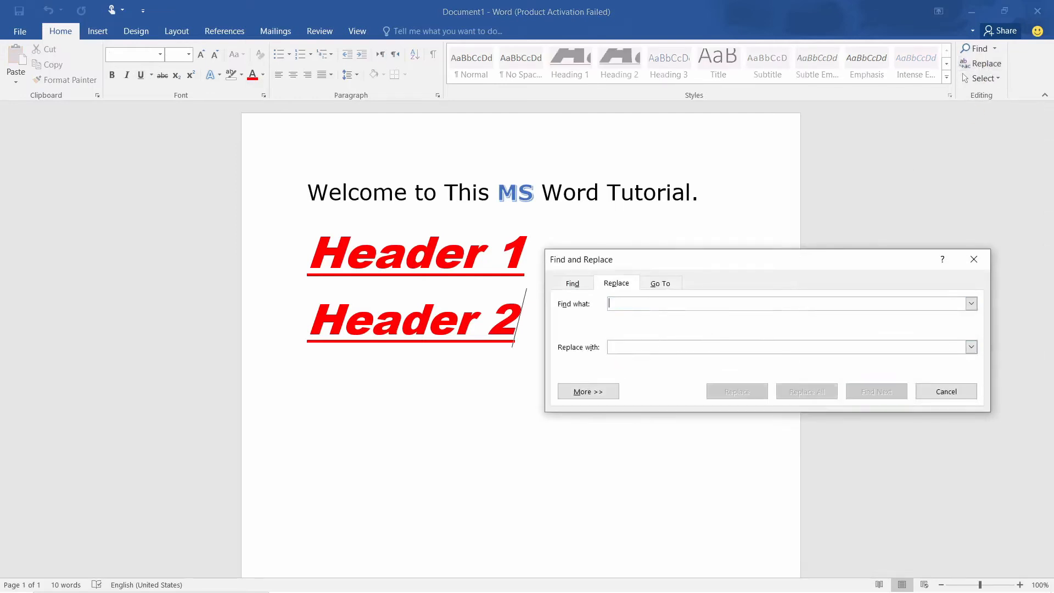
{"action": "type", "text": "Tutorial"}
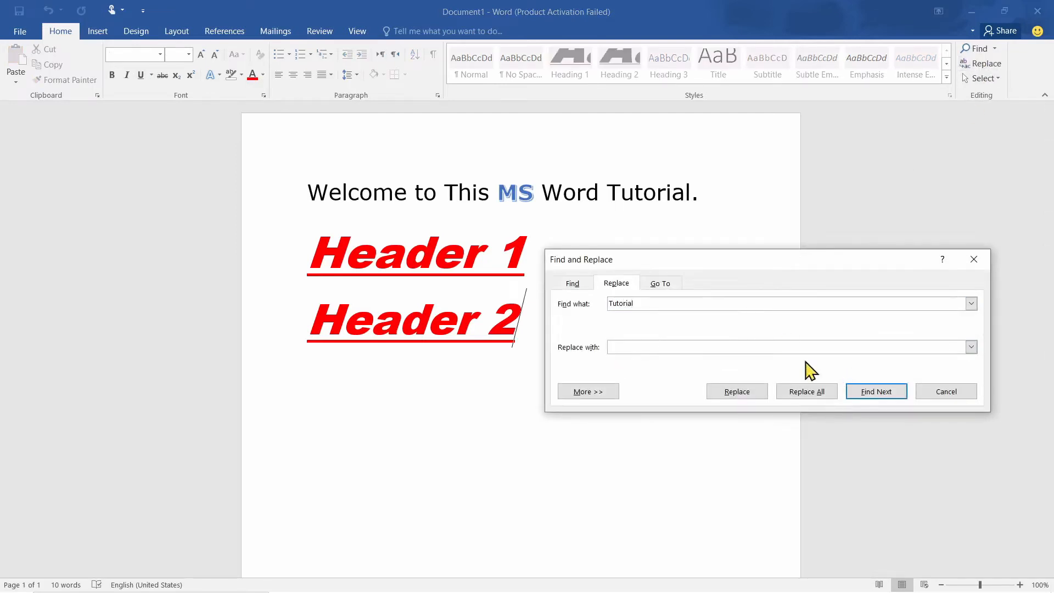
{"action": "left_click", "coordinate": [747, 347]}
{"action": "left_click", "coordinate": [745, 393]}
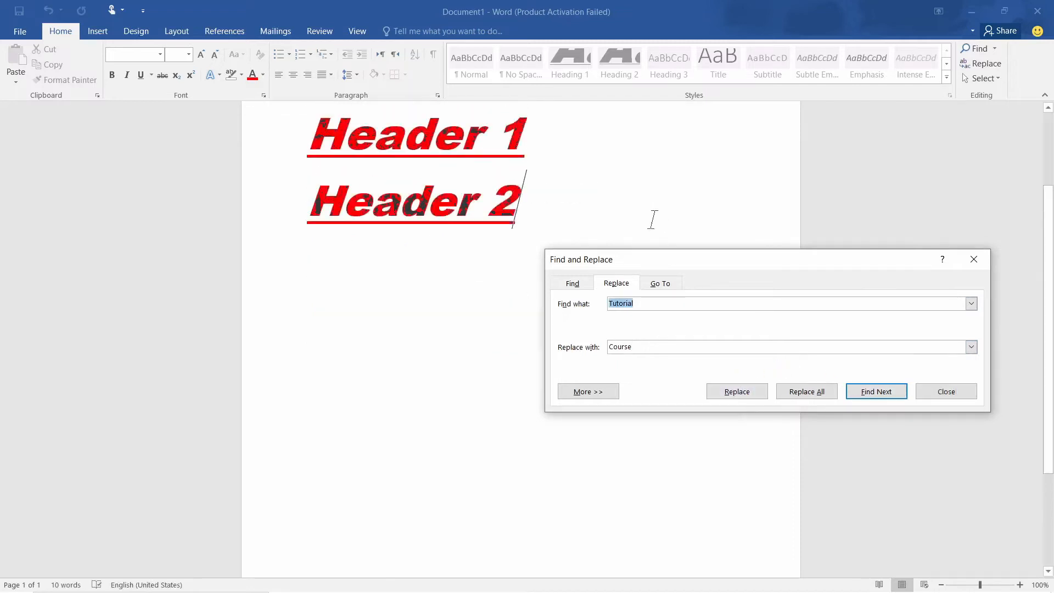
{"action": "scroll", "coordinate": [653, 219], "scroll_direction": "up", "scroll_amount": 3}
{"action": "left_click", "coordinate": [629, 193]}
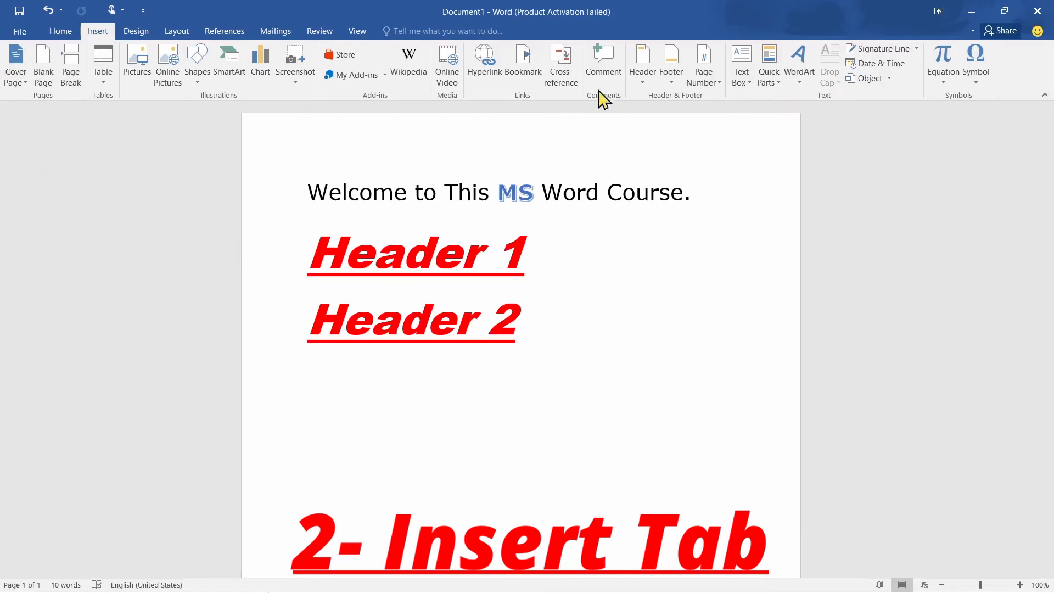
Step: Insert the Austin cover page and fill in its abstract with "Hello World"
{"action": "left_click", "coordinate": [15, 81]}
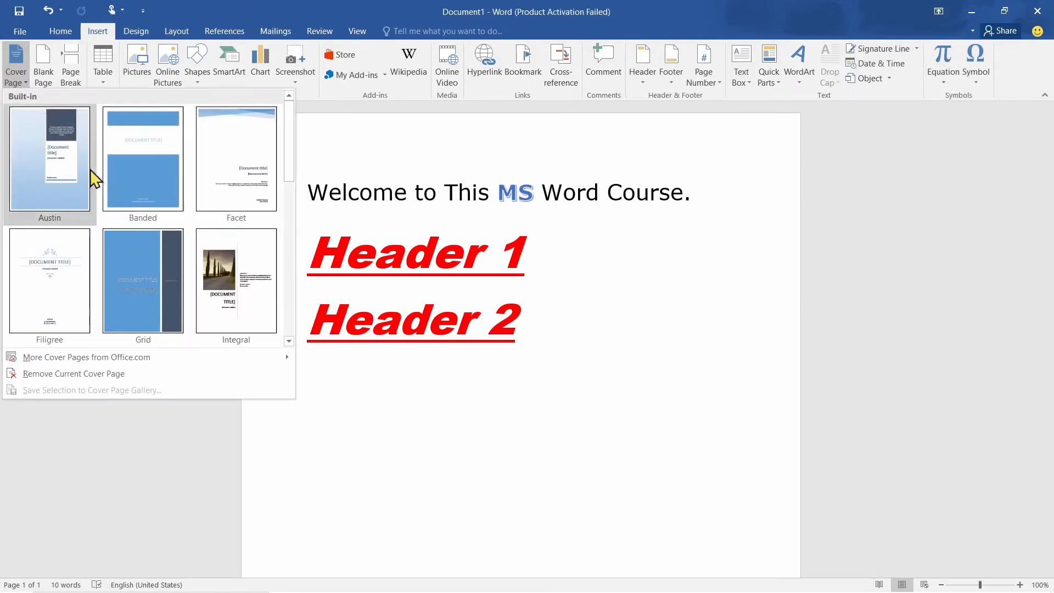
{"action": "left_click", "coordinate": [49, 143]}
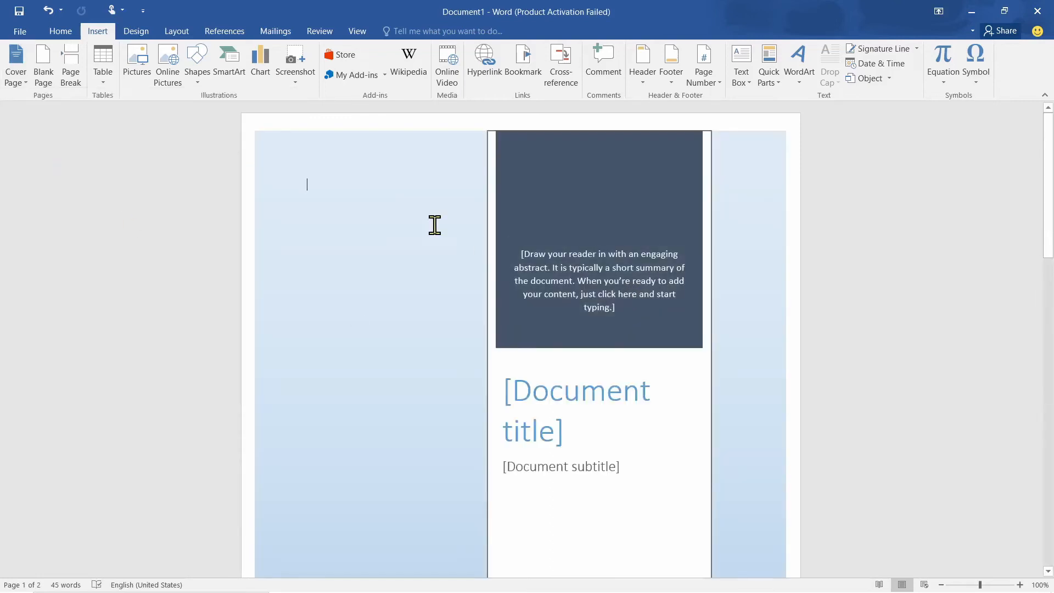
{"action": "left_click", "coordinate": [658, 301]}
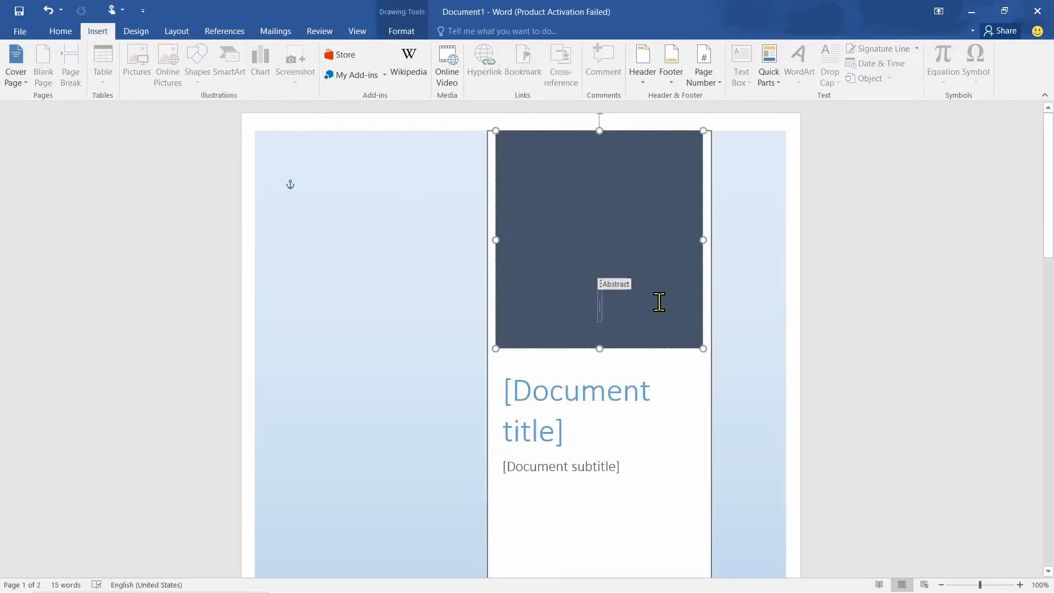
{"action": "type", "text": "Hello World"}
Step: Set the cover page title to "MS Word Tutorial" and remove the document subtitle placeholder
{"action": "scroll", "coordinate": [590, 354], "scroll_direction": "down", "scroll_amount": 3}
{"action": "left_click", "coordinate": [591, 354]}
{"action": "key", "text": "Delete"}
{"action": "type", "text": "MS Word Tutorial"}
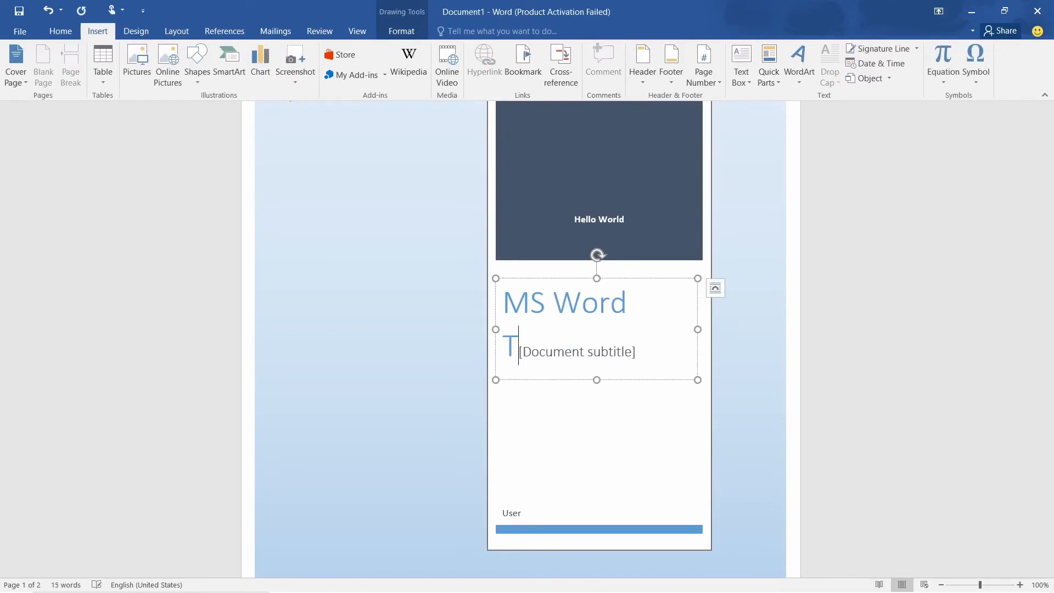
{"action": "key", "text": "Delete"}
{"action": "key", "text": "Delete"}
Step: Replace the author's name at the foot of the cover page
{"action": "left_click", "coordinate": [596, 512]}
{"action": "key", "text": "Delete"}
{"action": "type", "text": "S"}
Step: Insert a blank page at the end of the document, after the "Header 2" line
{"action": "scroll", "coordinate": [515, 269], "scroll_direction": "down", "scroll_amount": 10}
{"action": "left_click", "coordinate": [515, 269]}
{"action": "scroll", "coordinate": [515, 266], "scroll_direction": "down", "scroll_amount": 1}
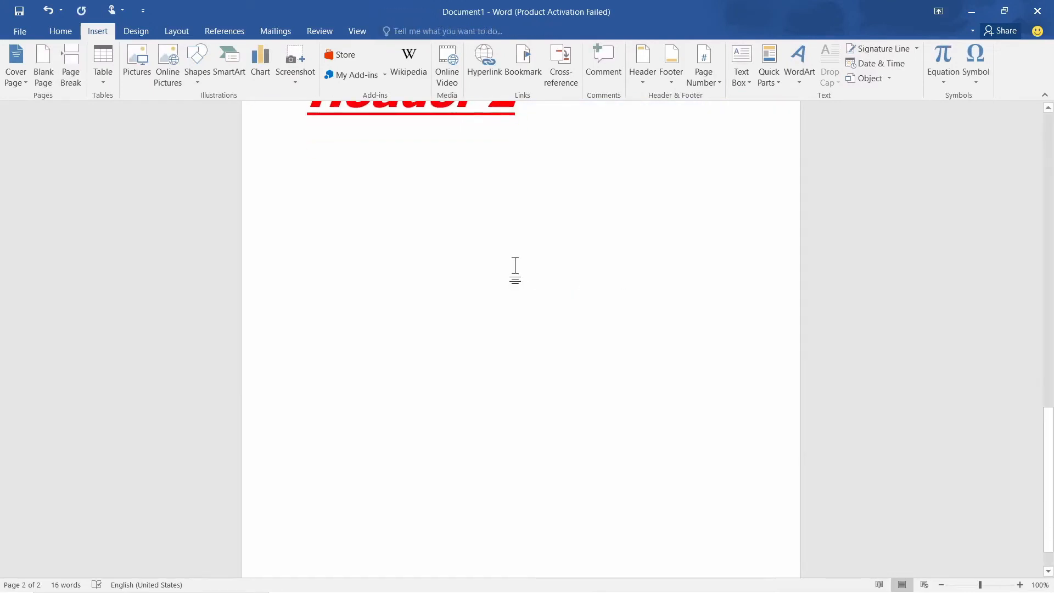
{"action": "scroll", "coordinate": [479, 257], "scroll_direction": "down", "scroll_amount": 1}
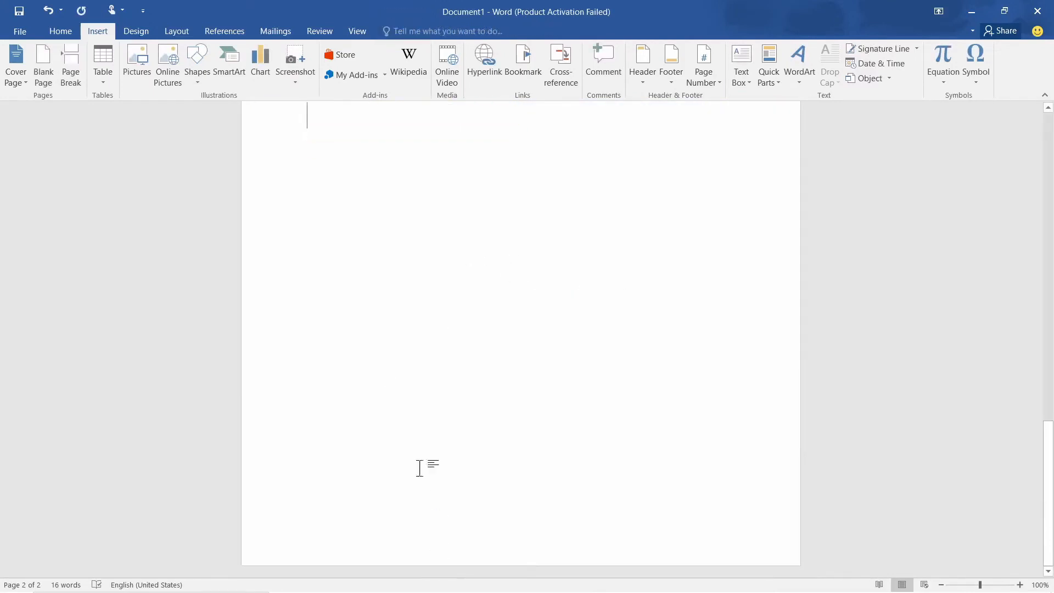
{"action": "left_click", "coordinate": [43, 76]}
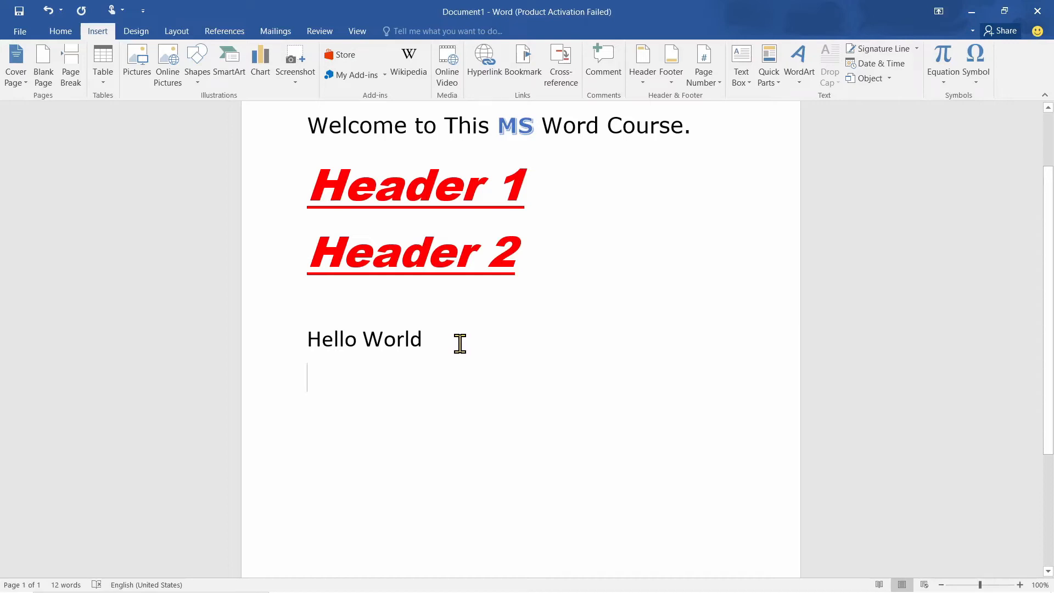
Step: Insert a 3-by-3 table below "Hello World" and enter "hjabh" and "ffFF" in the first two cells of its top row
{"action": "left_click", "coordinate": [104, 80]}
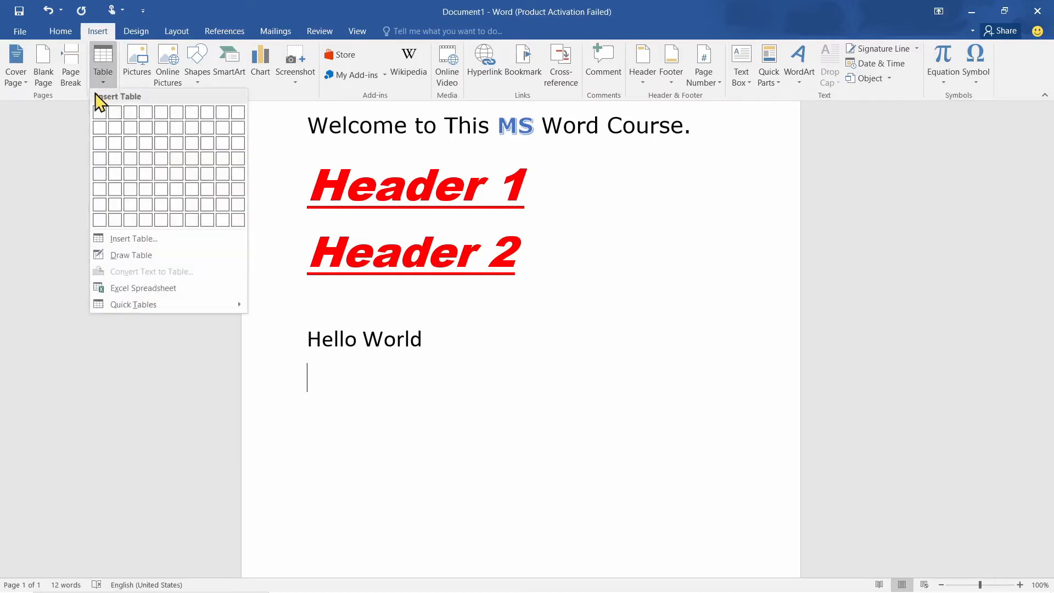
{"action": "left_click", "coordinate": [131, 145]}
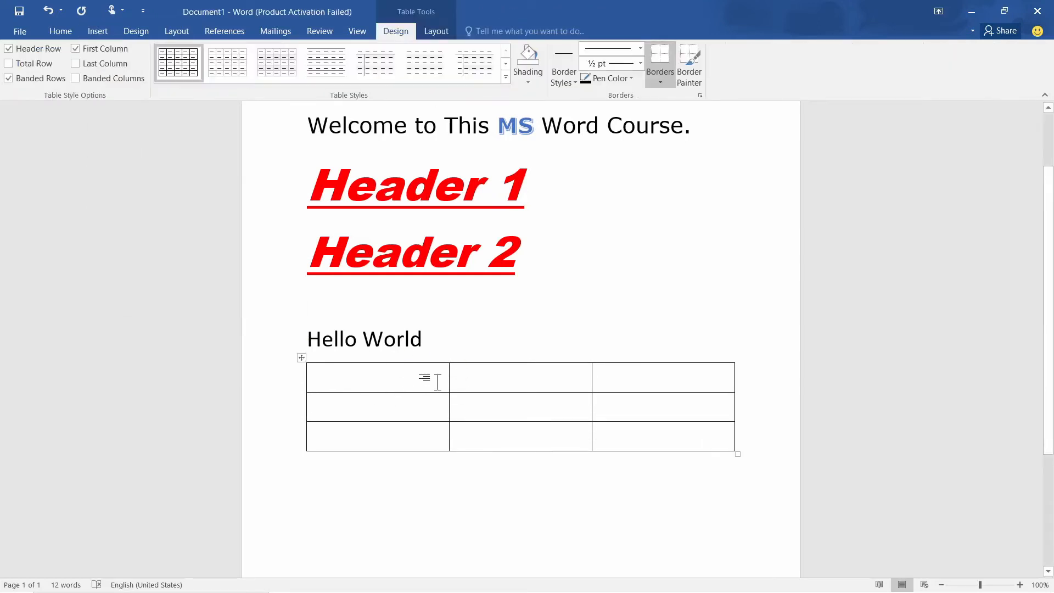
{"action": "type", "text": "hjabh"}
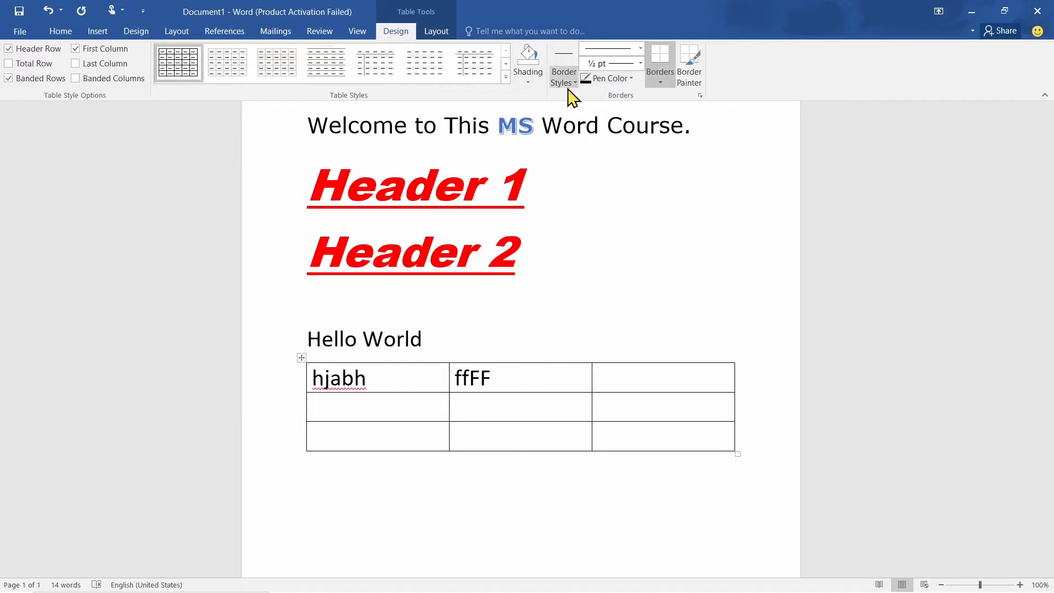
Step: Shade the "ffFF" cell red, and apply the black Grid Tables style with a solid header row and first column to the table
{"action": "left_click", "coordinate": [530, 81]}
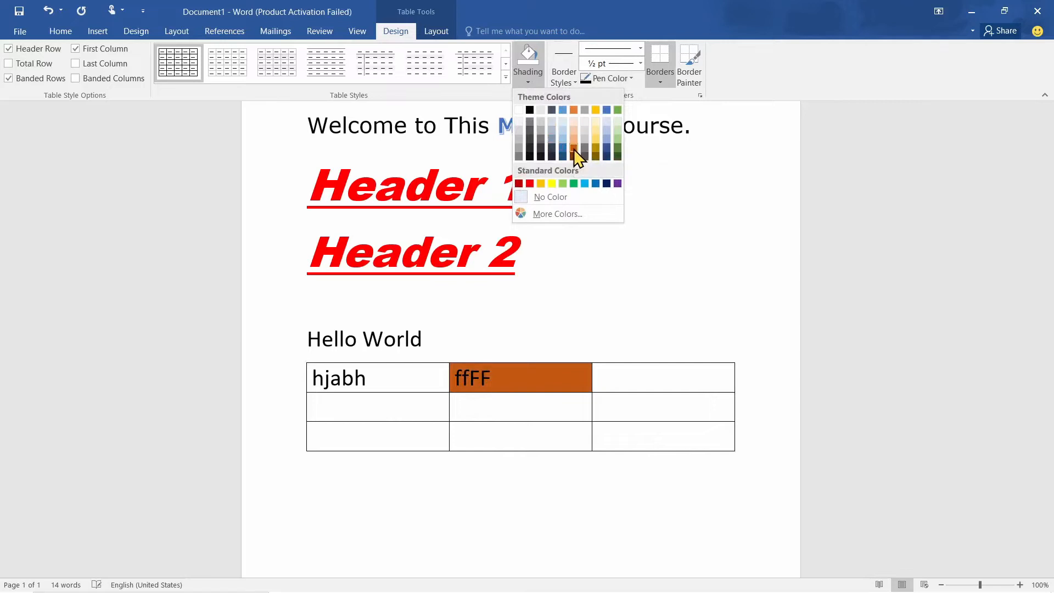
{"action": "left_click", "coordinate": [530, 183]}
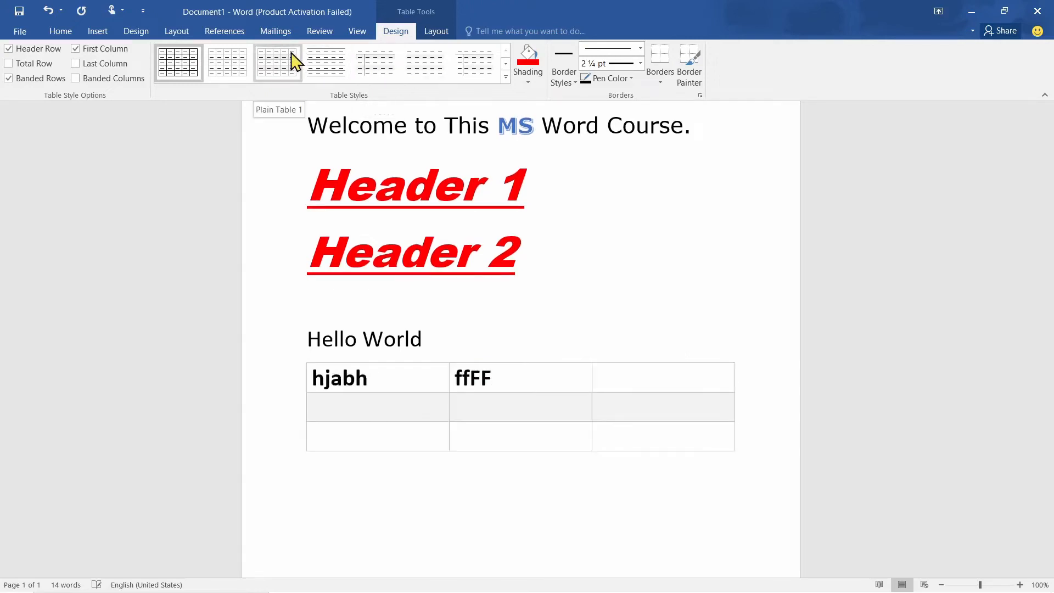
{"action": "left_click", "coordinate": [505, 78]}
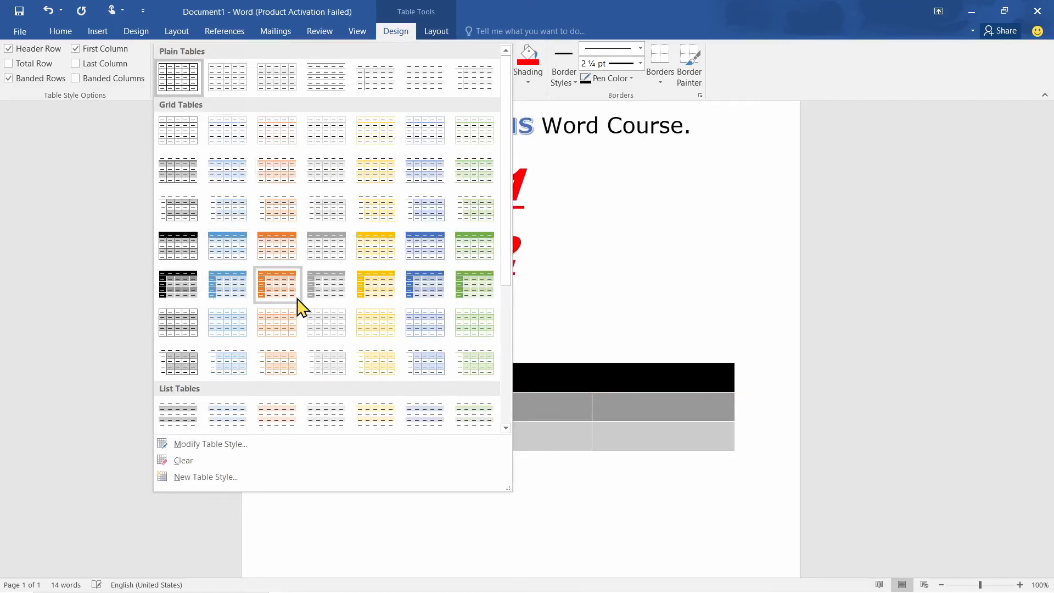
{"action": "scroll", "coordinate": [186, 272], "scroll_direction": "down", "scroll_amount": 3}
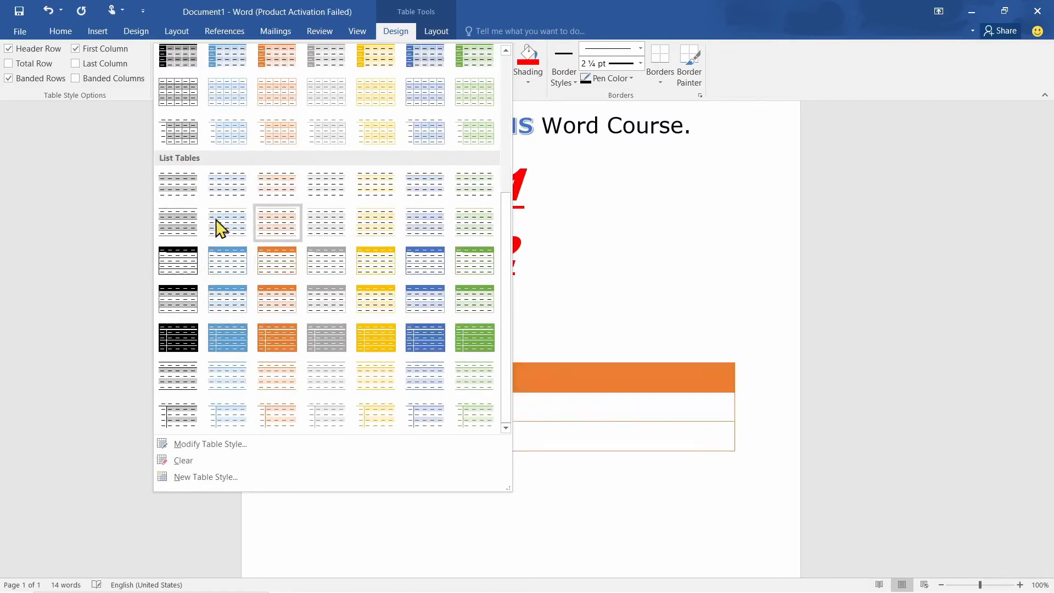
{"action": "scroll", "coordinate": [365, 329], "scroll_direction": "up", "scroll_amount": 5}
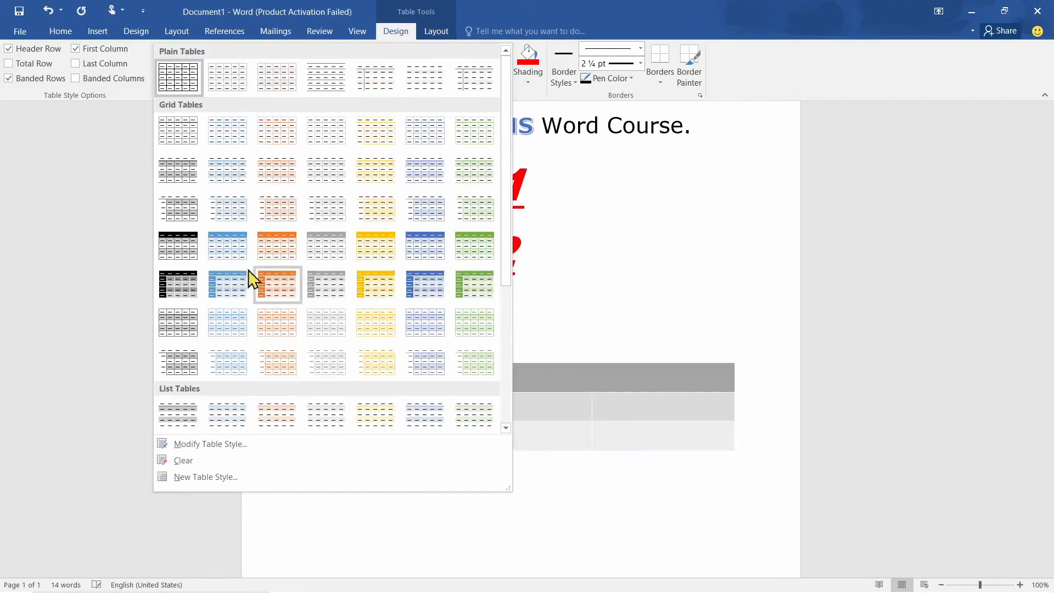
{"action": "left_click", "coordinate": [176, 282]}
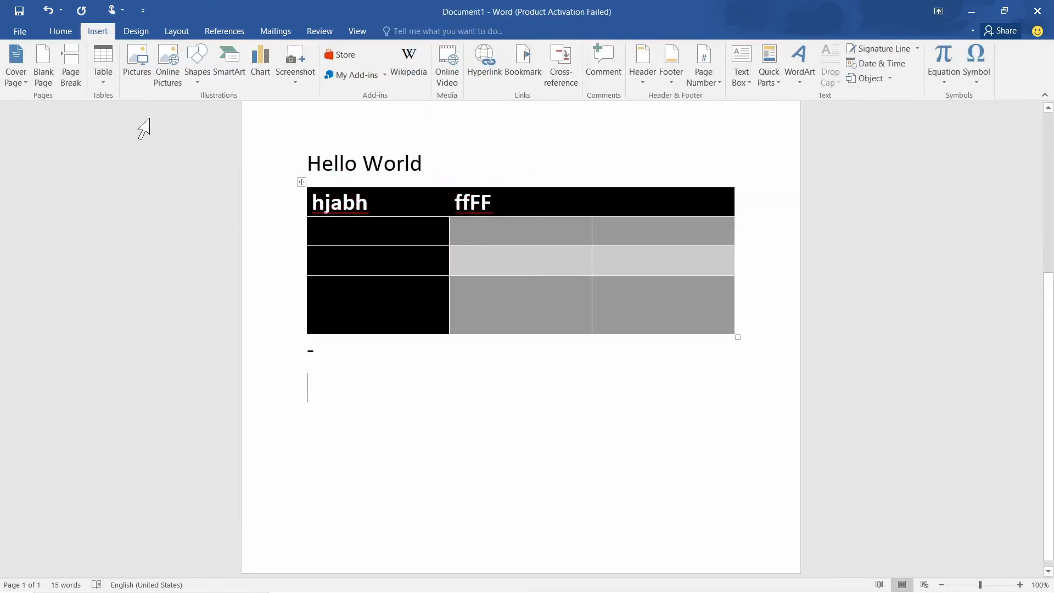
Step: Insert the picture "red background" below the table and give it the white-framed rounded picture style with a reflection
{"action": "left_click", "coordinate": [137, 72]}
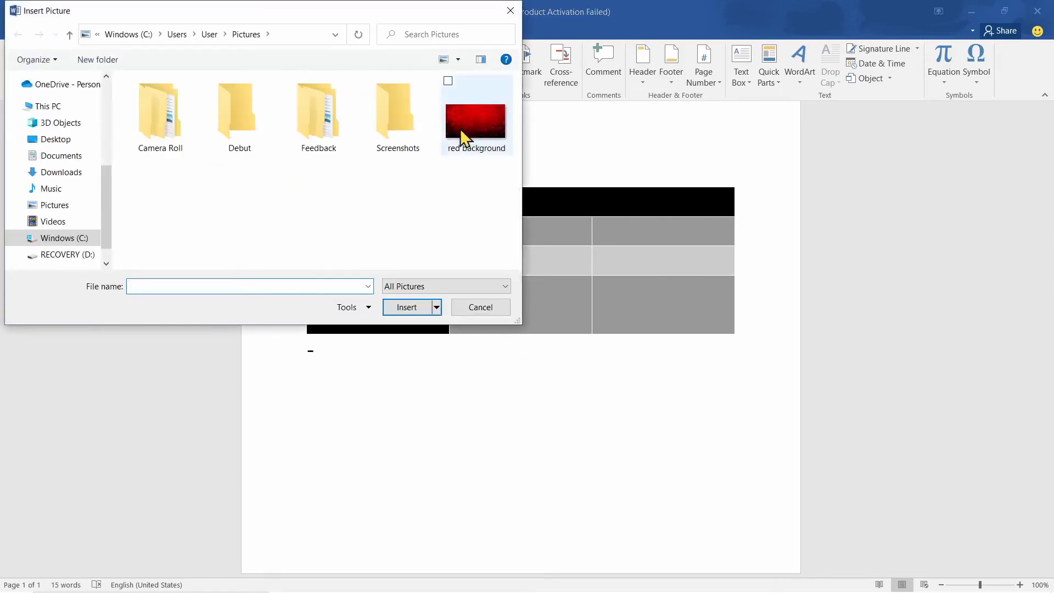
{"action": "left_click", "coordinate": [472, 123]}
{"action": "left_click", "coordinate": [412, 307]}
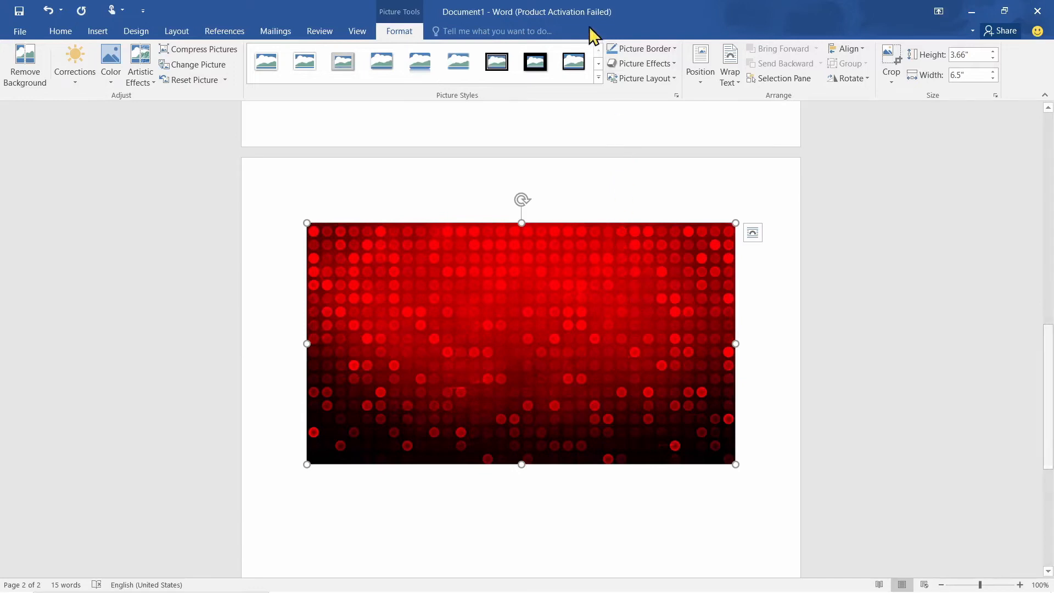
{"action": "left_click", "coordinate": [599, 78]}
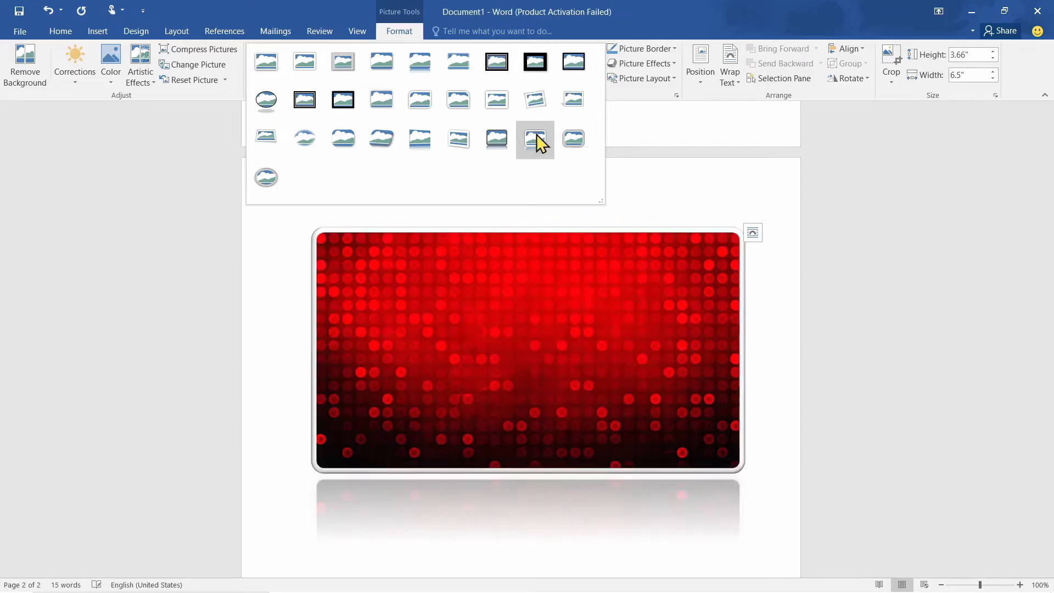
{"action": "left_click", "coordinate": [536, 140]}
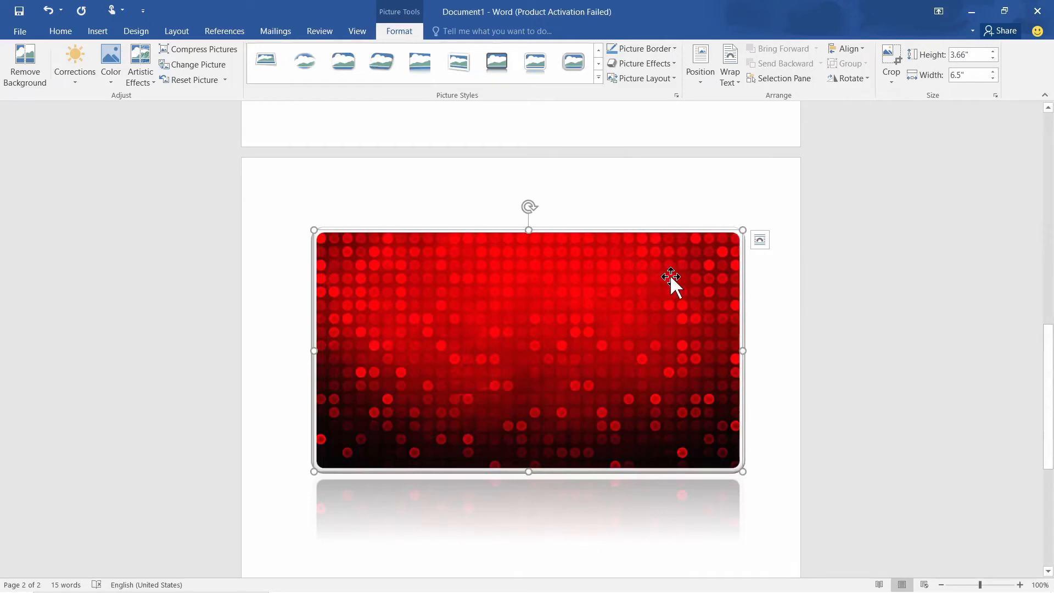
Step: Set the picture's border to Blue, Accent 1, Darker 50% with a weight of 2¼ pt
{"action": "left_click", "coordinate": [675, 49]}
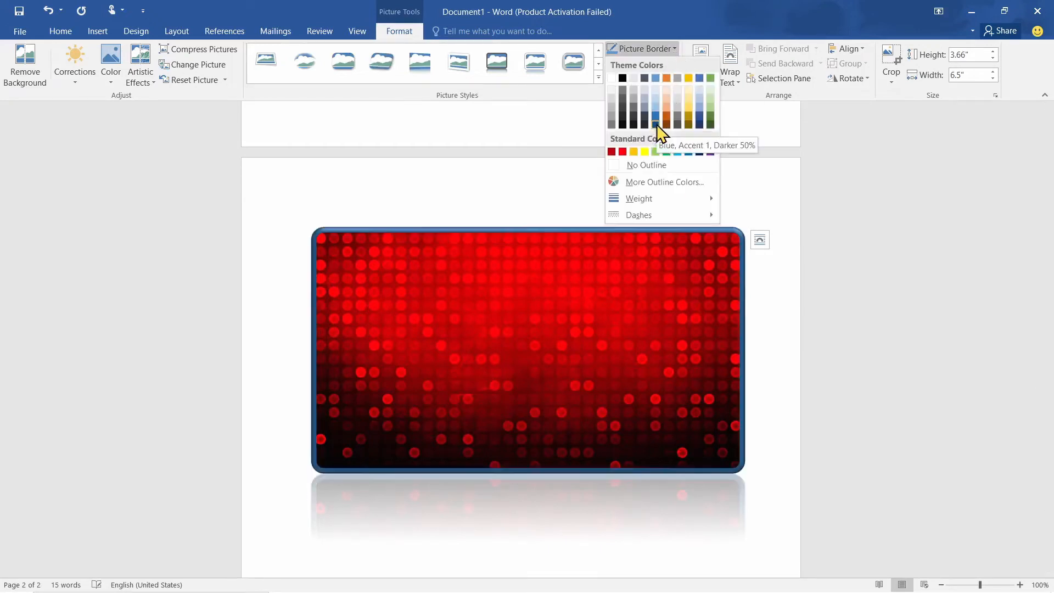
{"action": "left_click", "coordinate": [656, 124]}
{"action": "left_click", "coordinate": [676, 51]}
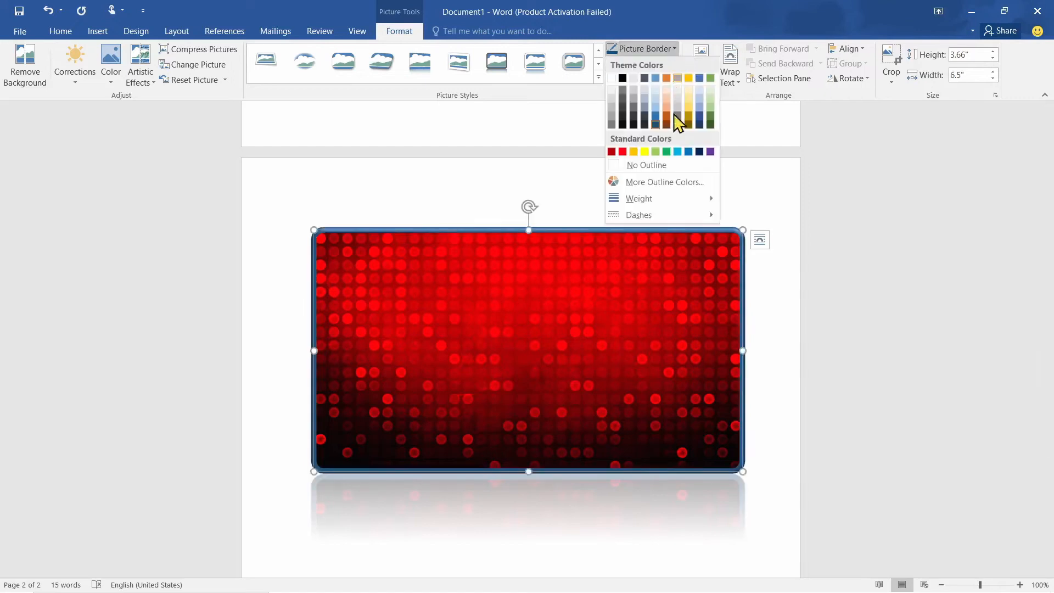
{"action": "mouse_move", "coordinate": [693, 200]}
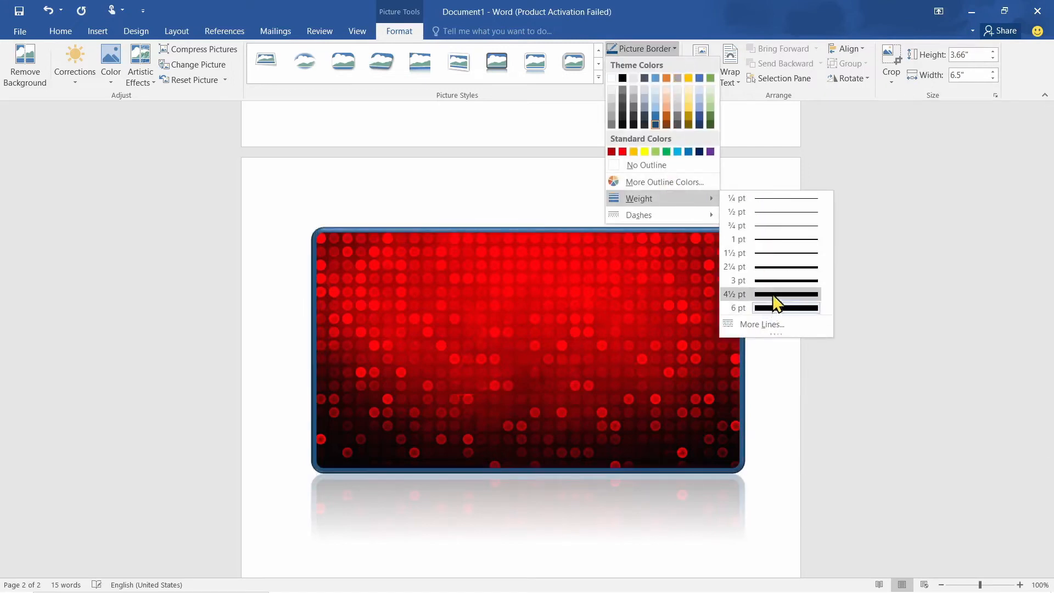
{"action": "left_click", "coordinate": [771, 267]}
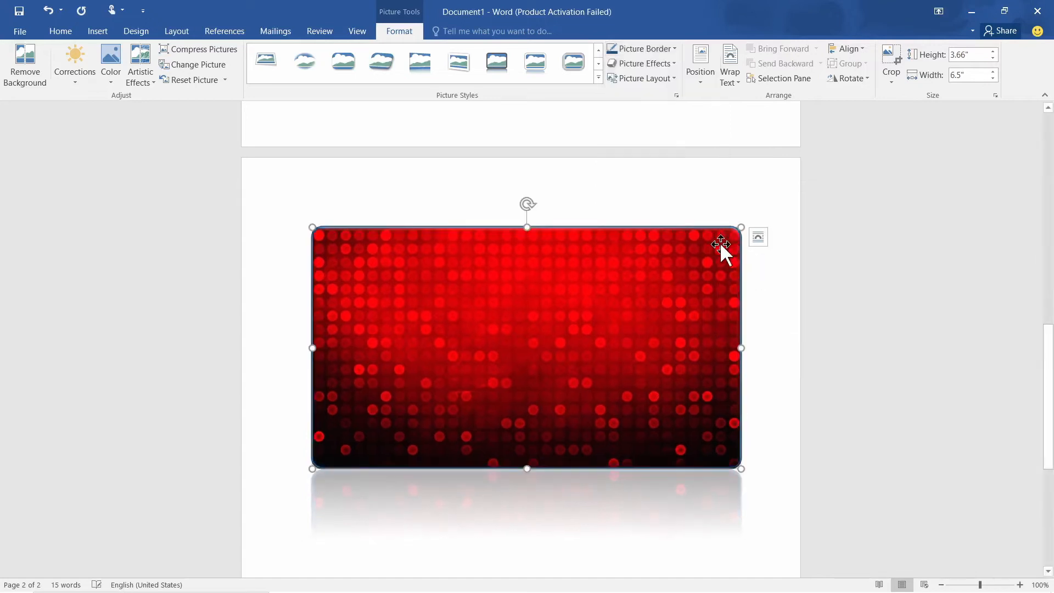
{"action": "left_click", "coordinate": [669, 63]}
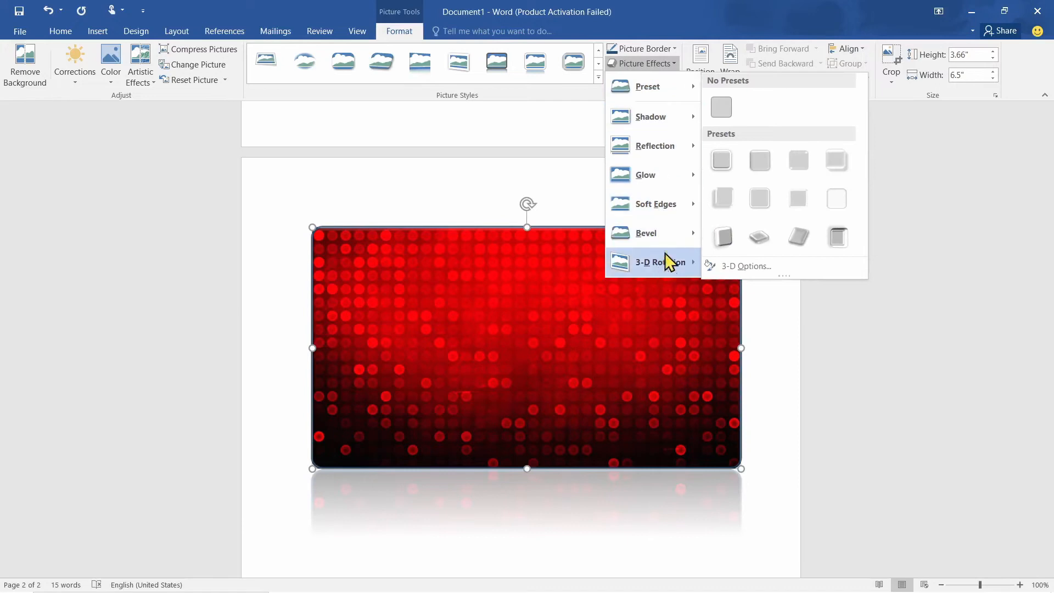
{"action": "mouse_move", "coordinate": [644, 207]}
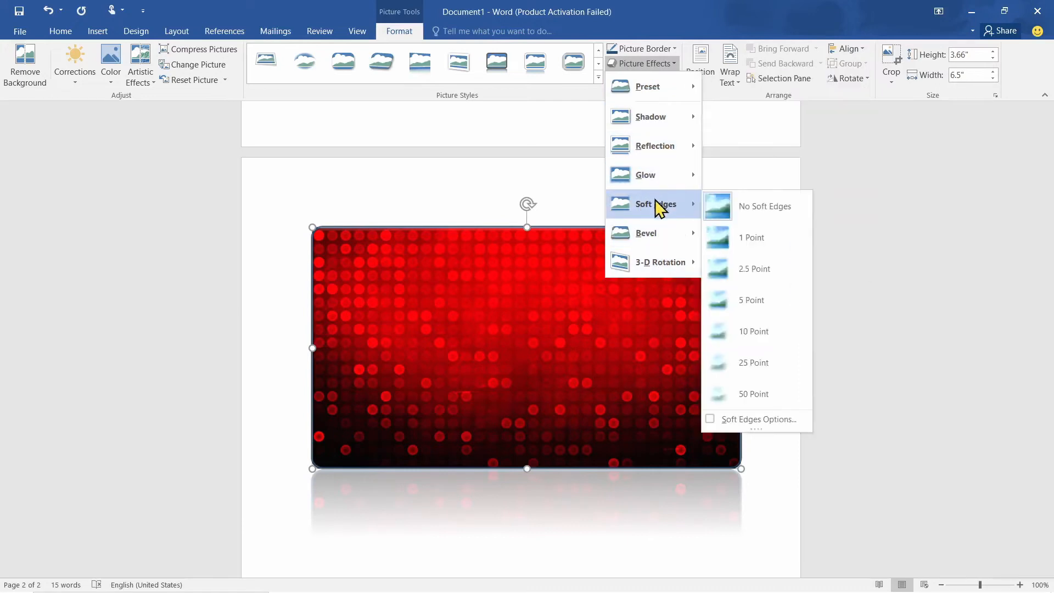
{"action": "left_click", "coordinate": [274, 211]}
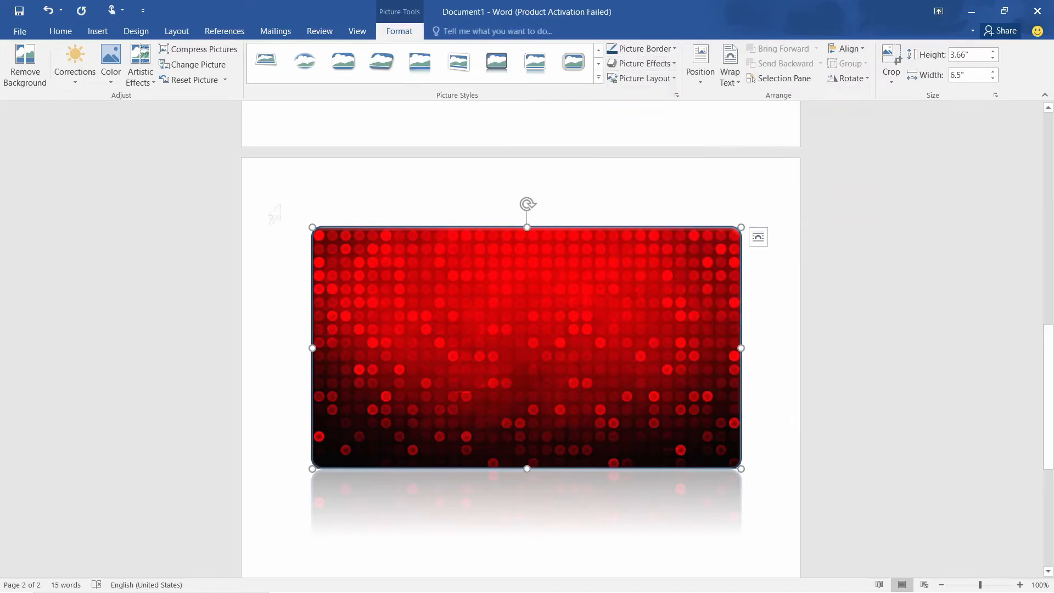
{"action": "left_click", "coordinate": [76, 74]}
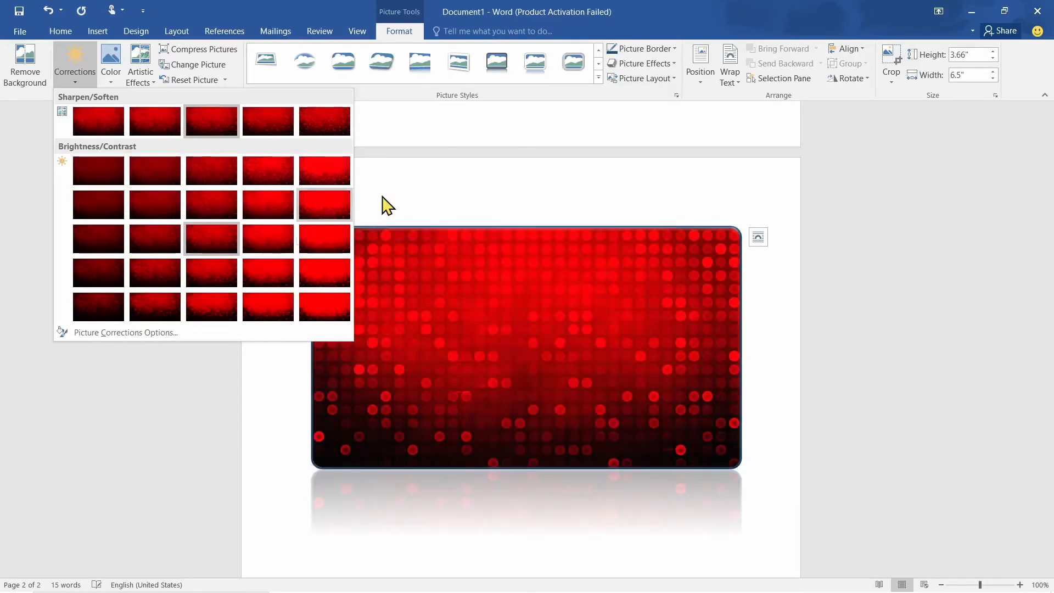
{"action": "key", "text": "Escape"}
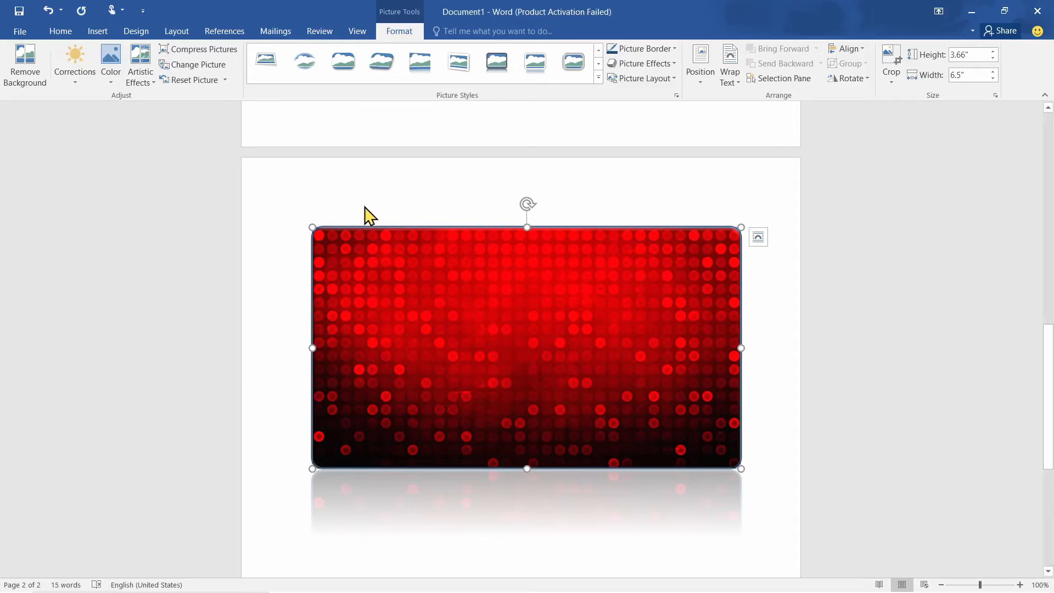
Step: Try a grayscale artistic effect on the picture, and reset the picture's formatting
{"action": "left_click", "coordinate": [150, 82]}
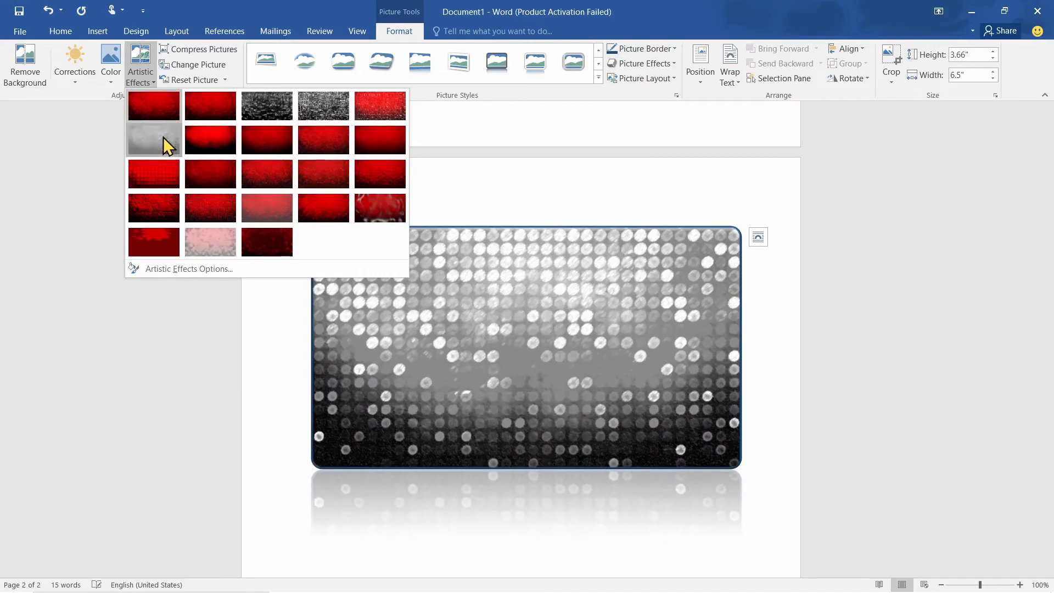
{"action": "left_click", "coordinate": [163, 137]}
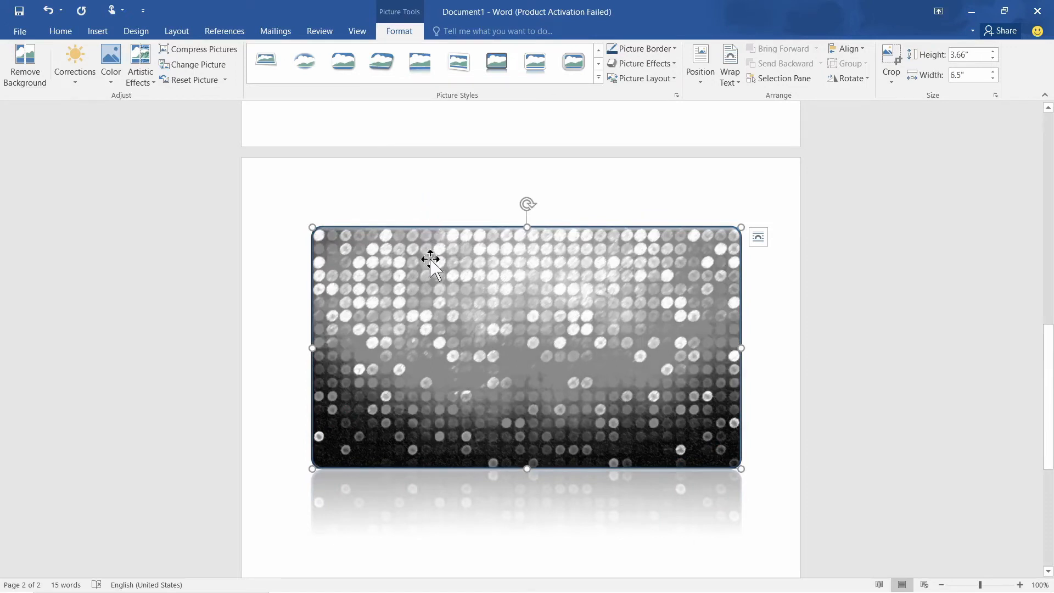
{"action": "left_click", "coordinate": [185, 82]}
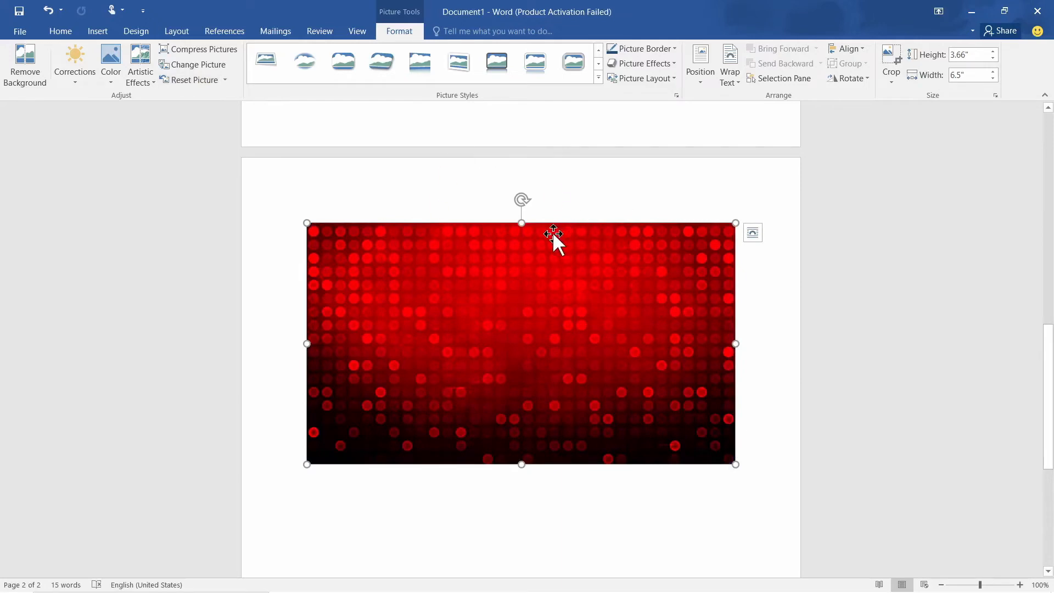
Step: Draw a down arrow shape about 2.28" high and 2.76" wide below the picture
{"action": "left_click", "coordinate": [97, 31]}
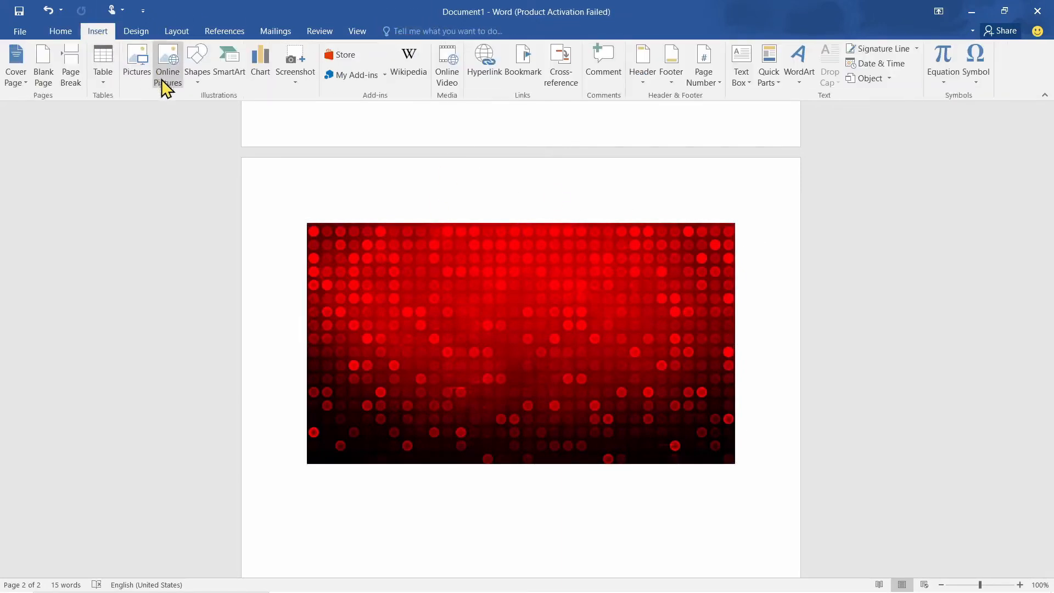
{"action": "left_click", "coordinate": [198, 66]}
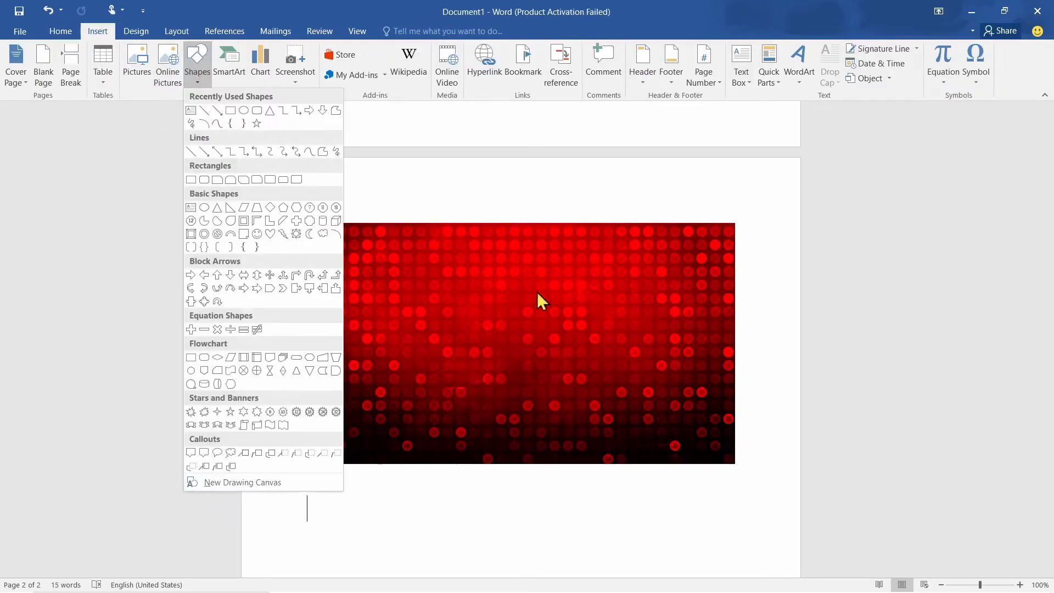
{"action": "scroll", "coordinate": [539, 302], "scroll_direction": "down", "scroll_amount": 5}
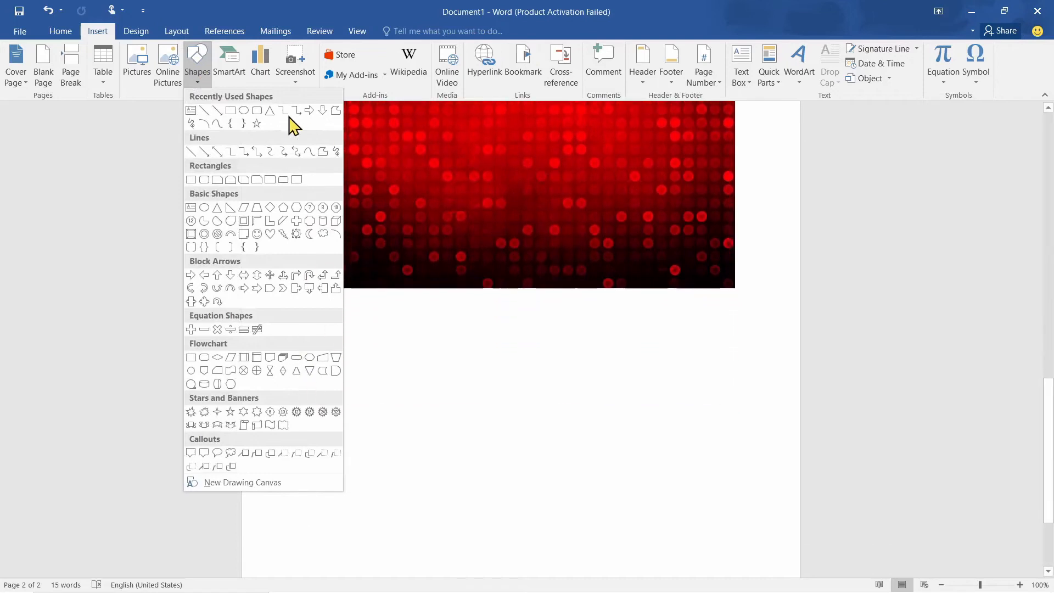
{"action": "left_click", "coordinate": [316, 111]}
{"action": "mouse_move", "coordinate": [376, 314]}
{"action": "left_mouse_down"}
{"action": "mouse_move", "coordinate": [548, 438]}
{"action": "mouse_move", "coordinate": [558, 463]}
{"action": "left_mouse_up"}
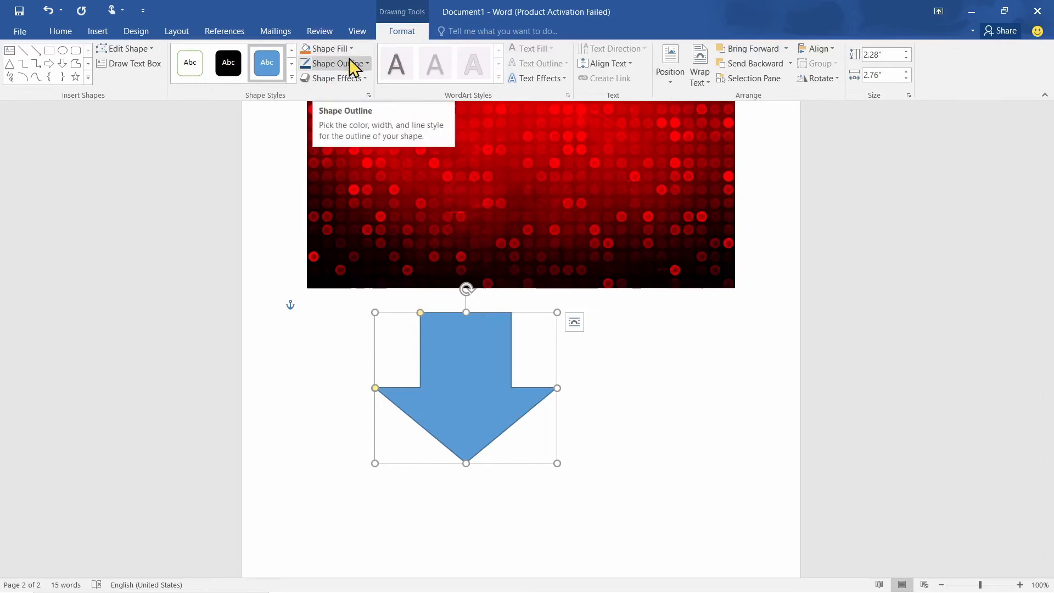
Step: Fill the down arrow with red and give it a black outline with a weight of 4½ pt
{"action": "left_click", "coordinate": [332, 48]}
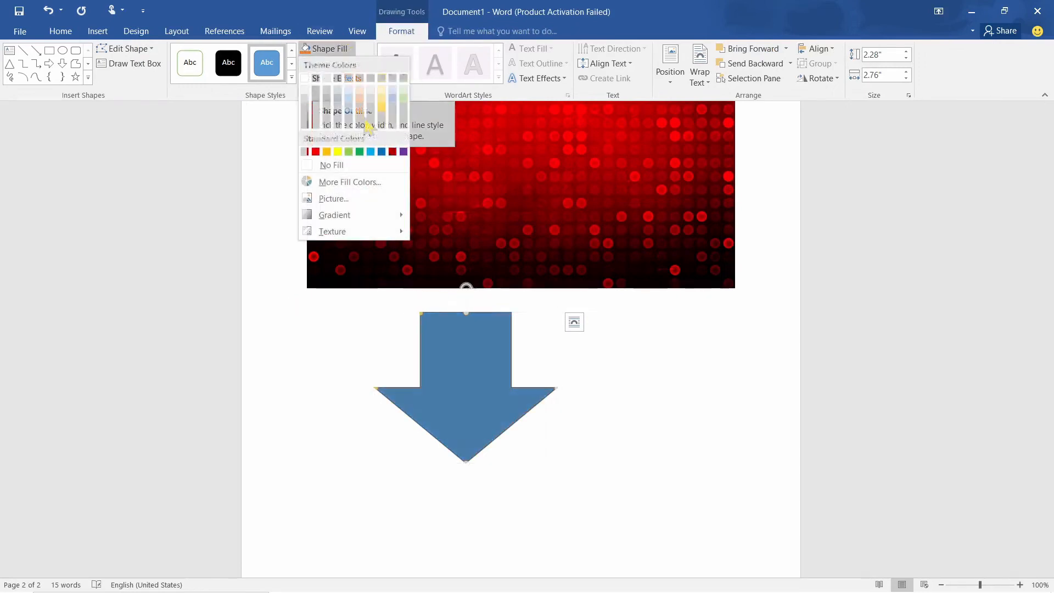
{"action": "left_click", "coordinate": [317, 152]}
{"action": "left_click", "coordinate": [368, 65]}
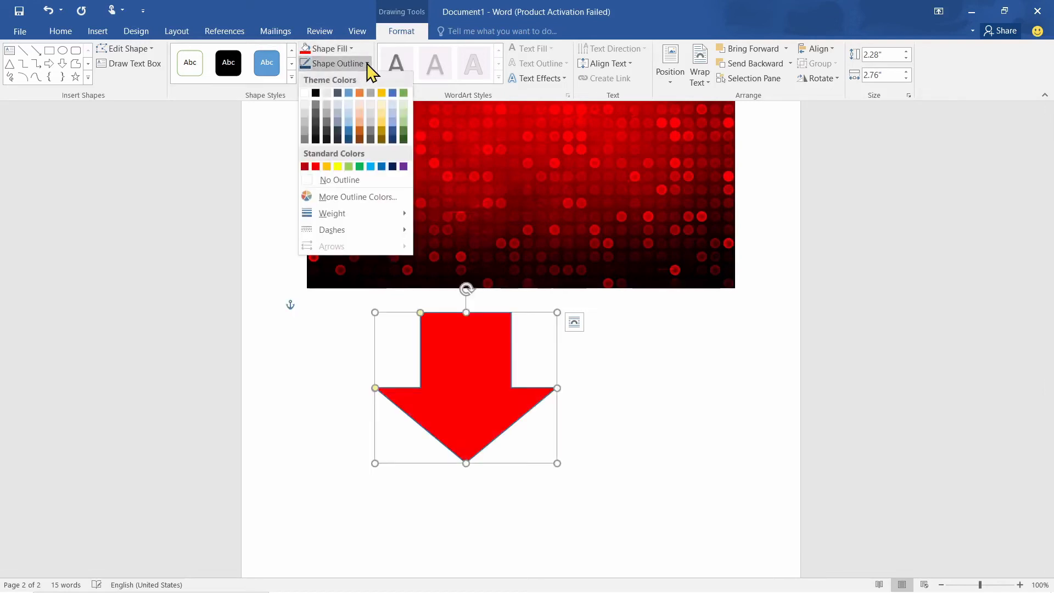
{"action": "left_click", "coordinate": [316, 92]}
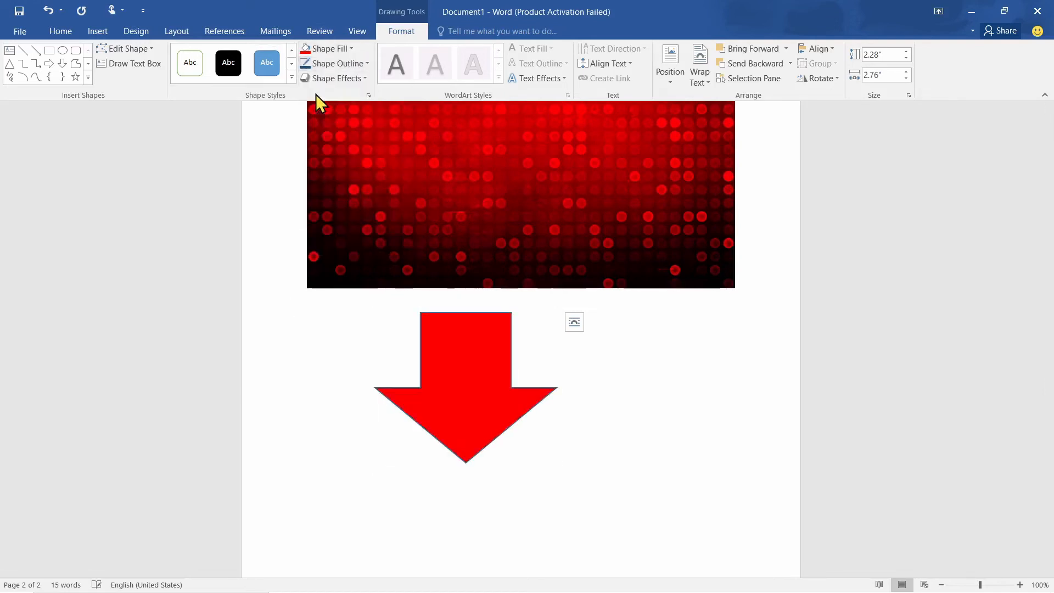
{"action": "left_click", "coordinate": [363, 64]}
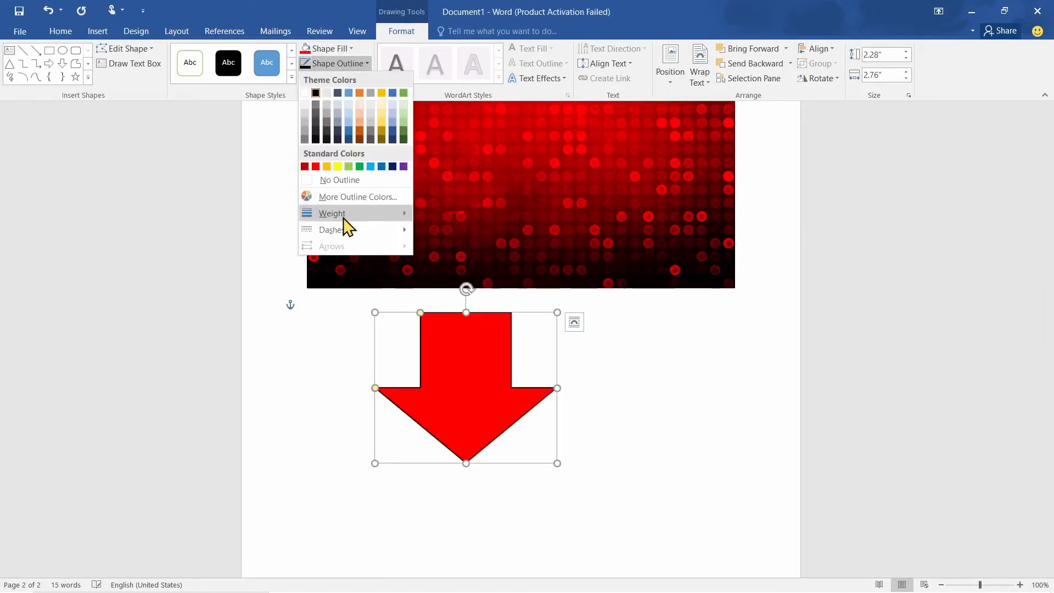
{"action": "mouse_move", "coordinate": [341, 214]}
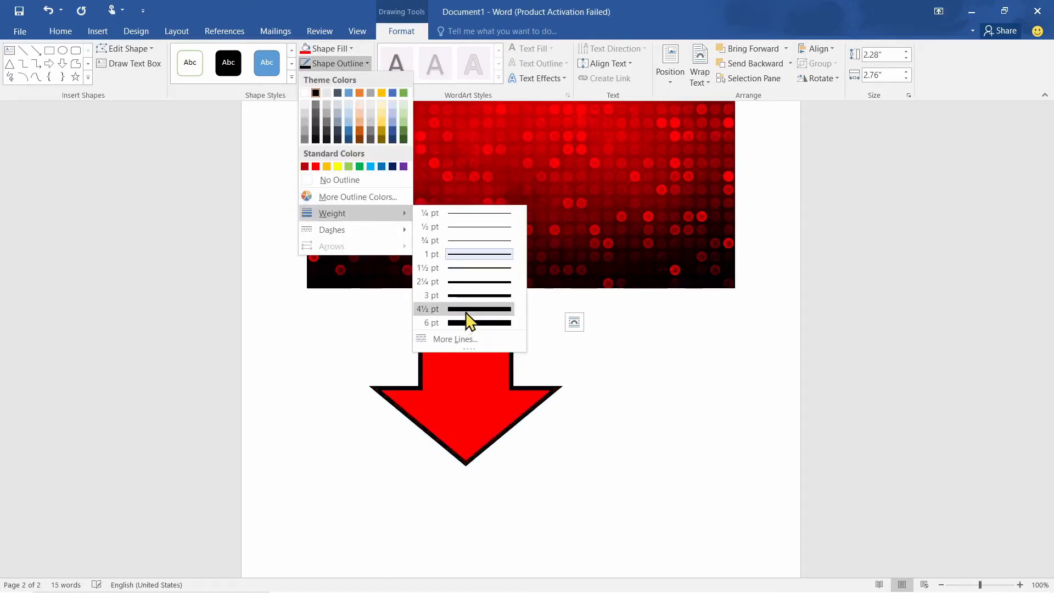
{"action": "left_click", "coordinate": [466, 310]}
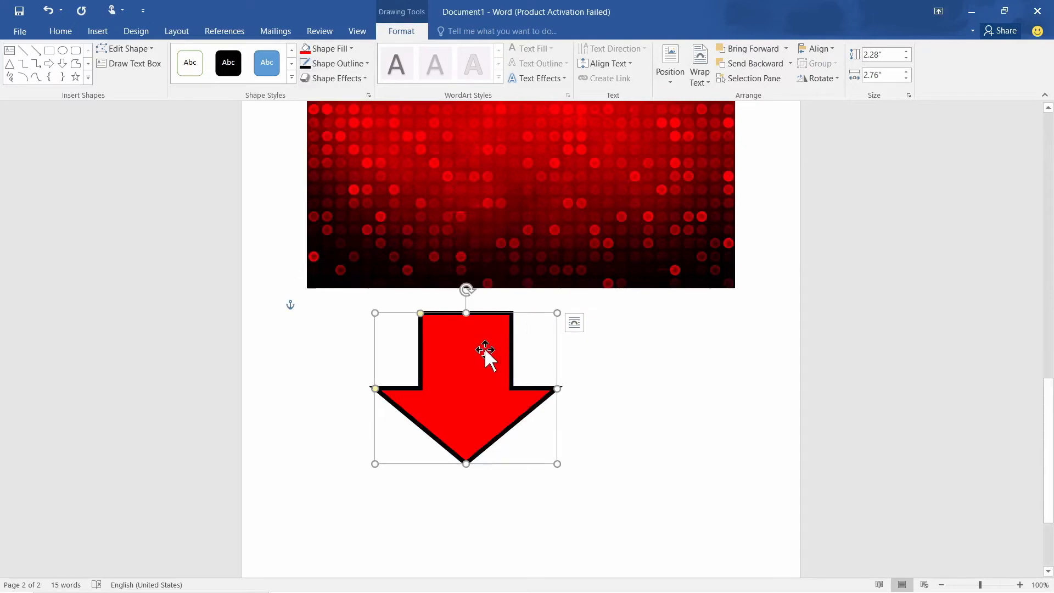
Step: Add a shadow effect to the down arrow
{"action": "left_click", "coordinate": [353, 80]}
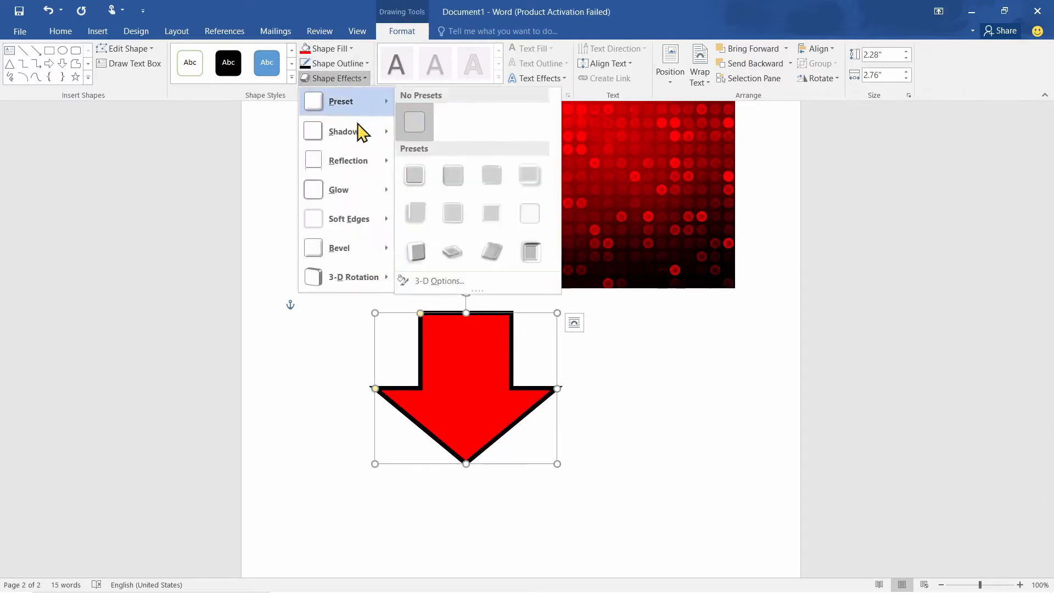
{"action": "mouse_move", "coordinate": [374, 134]}
{"action": "left_click", "coordinate": [452, 222]}
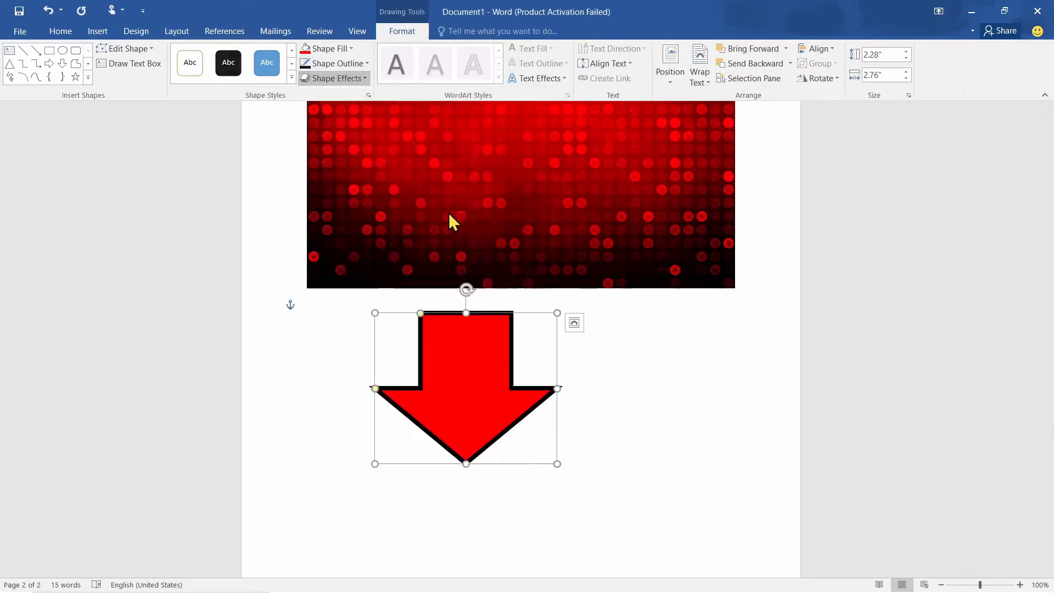
{"action": "left_click", "coordinate": [569, 385]}
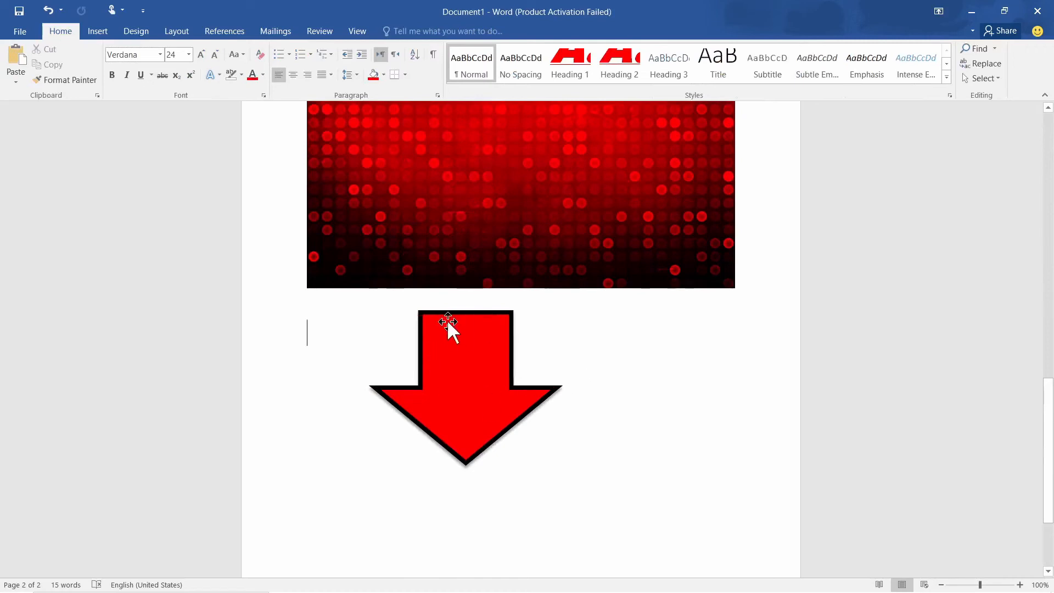
{"action": "left_click", "coordinate": [448, 324]}
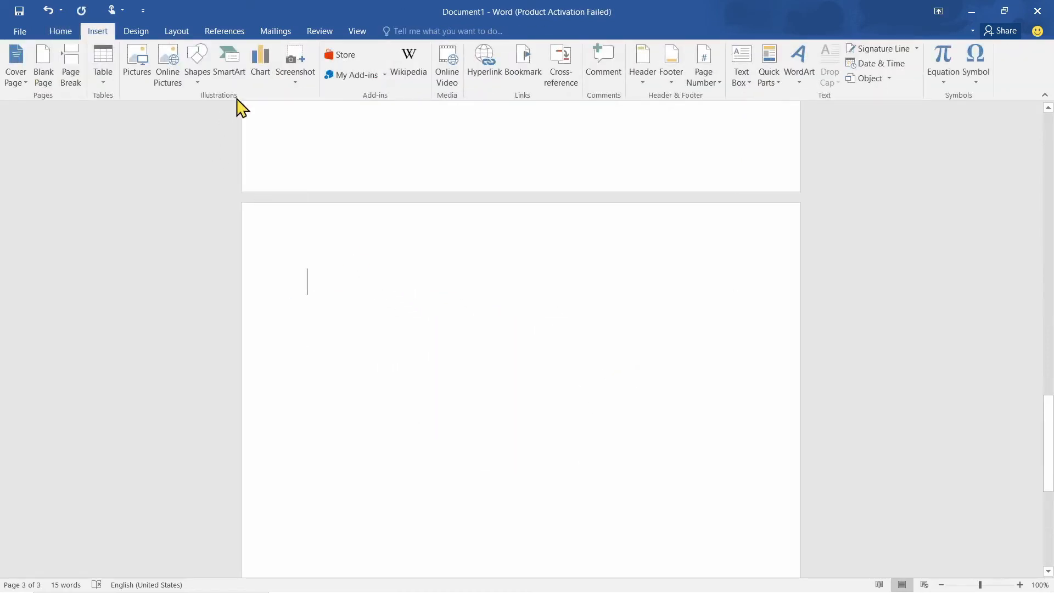
Step: Insert a Basic Block List SmartArt graphic on page 3
{"action": "left_click", "coordinate": [235, 65]}
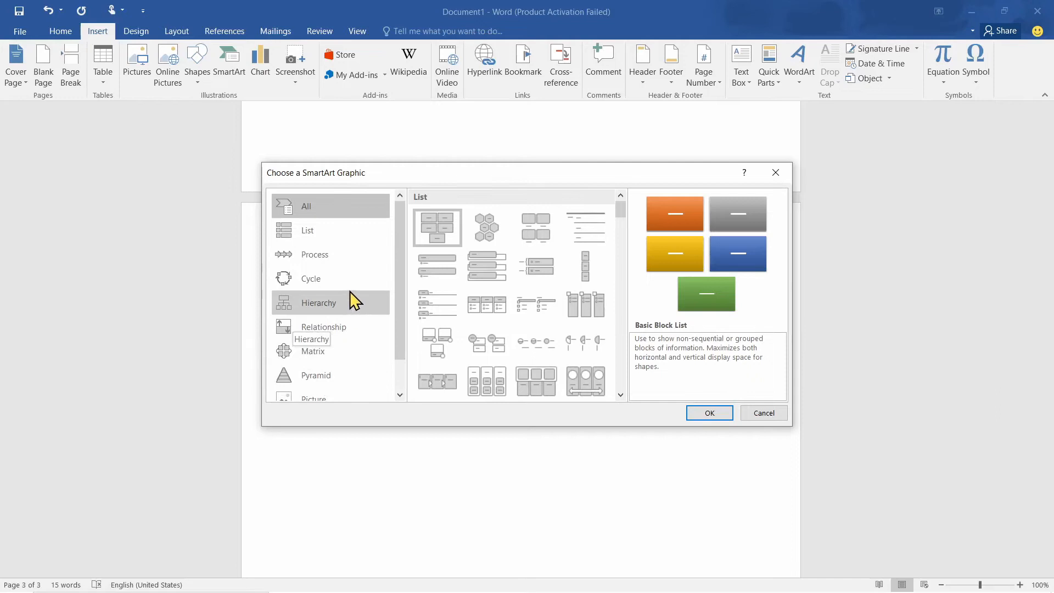
{"action": "left_click", "coordinate": [320, 232]}
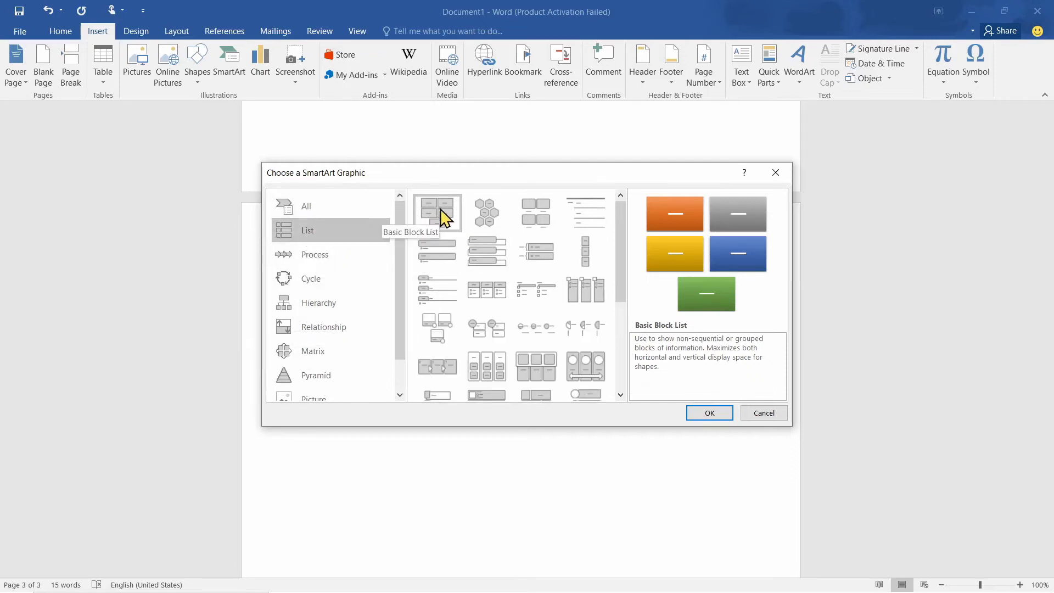
{"action": "left_click", "coordinate": [712, 415]}
Step: Enter "Milk", "Yogurt" and "Eggs" in the three upper blocks of the SmartArt graphic
{"action": "left_click", "coordinate": [423, 351]}
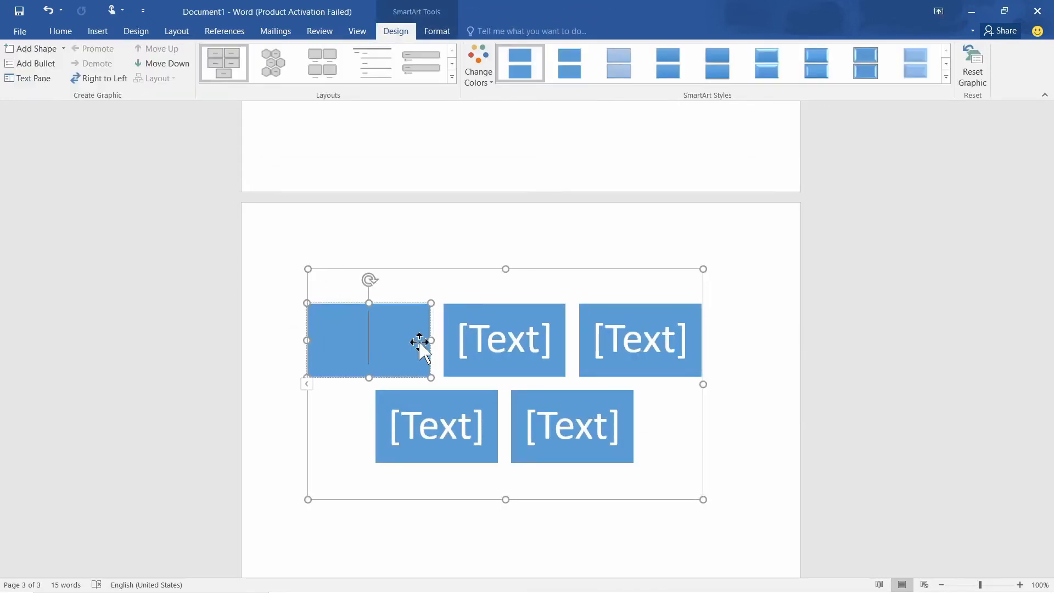
{"action": "type", "text": "Milk"}
{"action": "left_click", "coordinate": [483, 341]}
{"action": "type", "text": "Yogurt"}
{"action": "left_click", "coordinate": [661, 357]}
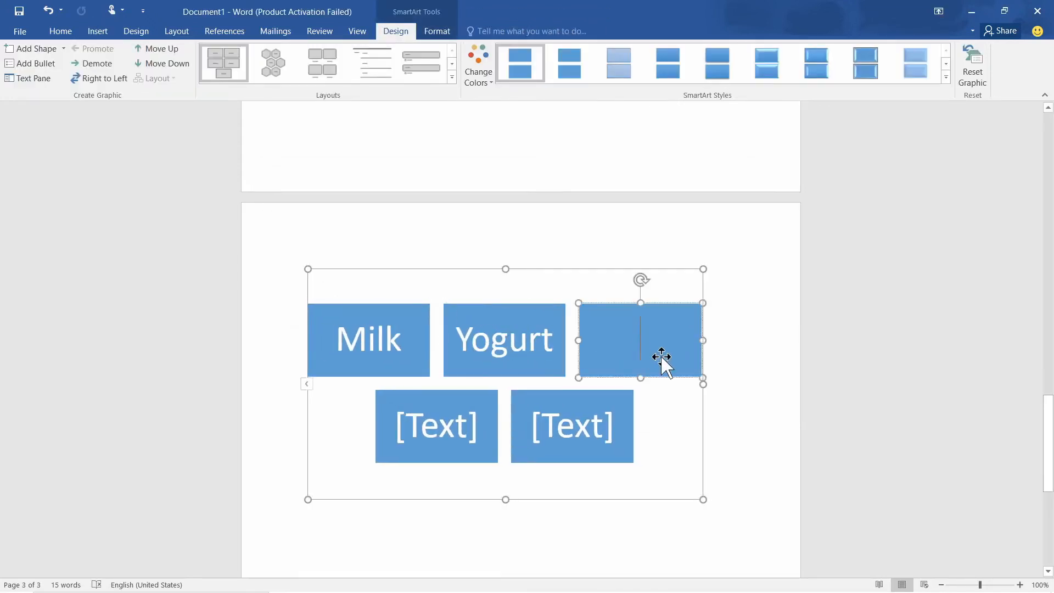
{"action": "type", "text": "eggs"}
{"action": "key", "text": "BackSpace"}
{"action": "key", "text": "BackSpace"}
{"action": "key", "text": "BackSpace"}
{"action": "key", "text": "BackSpace"}
{"action": "type", "text": "Eggs"}
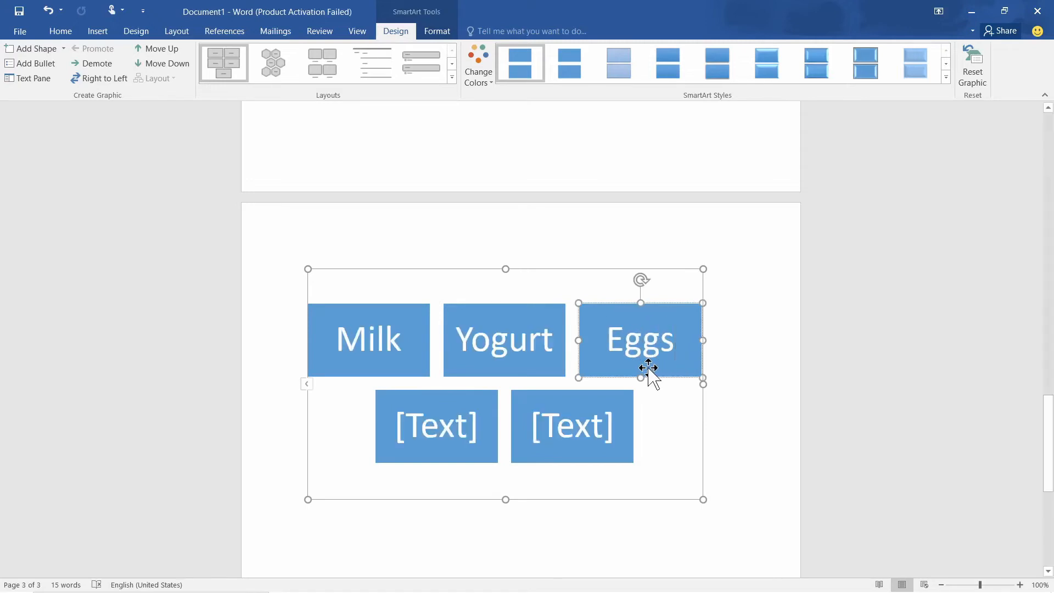
Step: Remove the two unused text blocks from the SmartArt graphic
{"action": "left_click", "coordinate": [593, 439]}
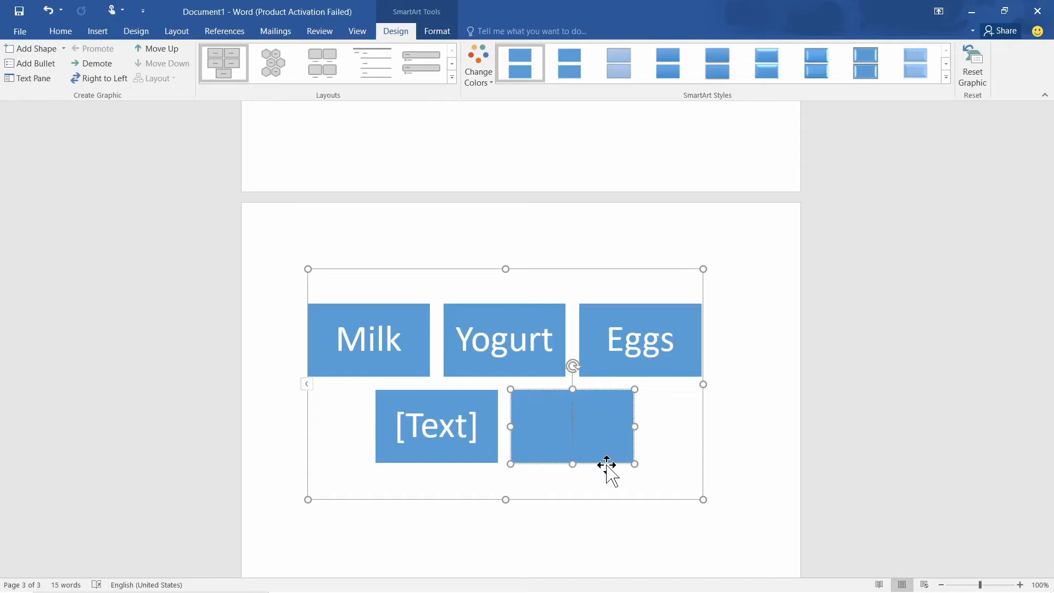
{"action": "key", "text": "ctrl+z"}
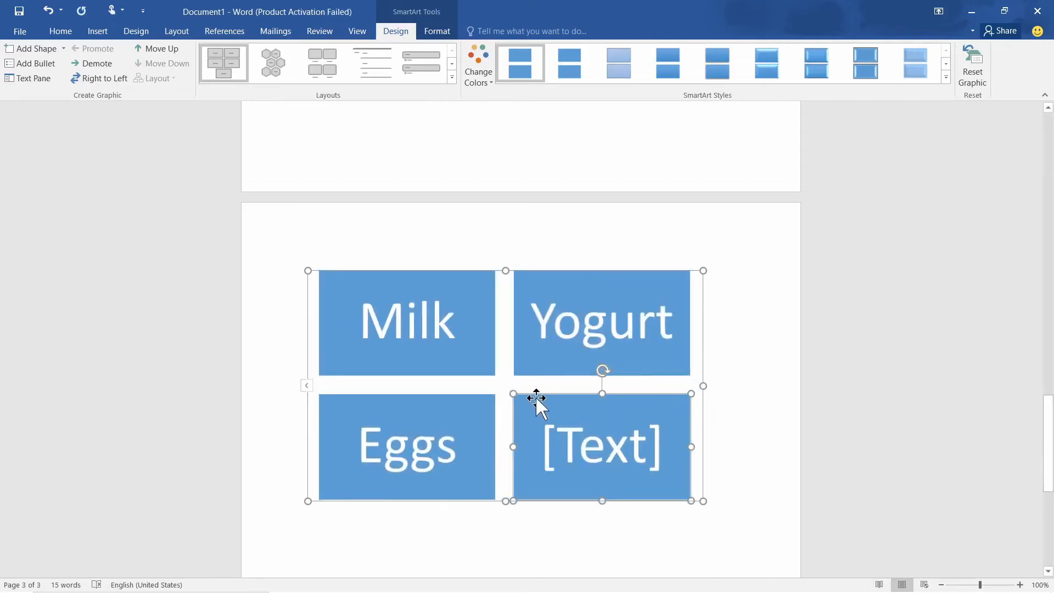
{"action": "key", "text": "Delete"}
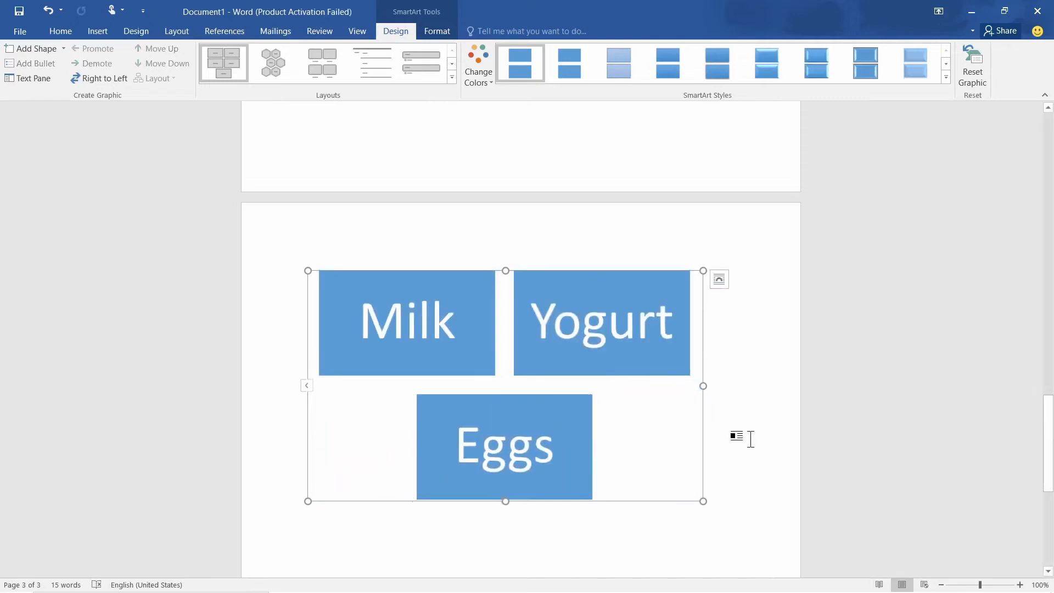
{"action": "left_click", "coordinate": [751, 440]}
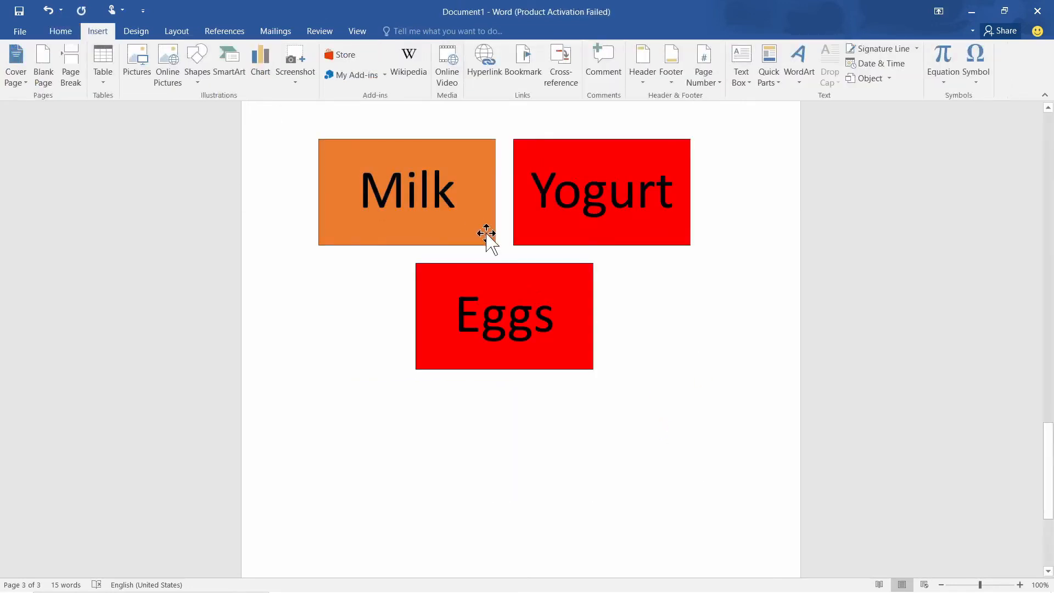
Step: Insert a basic Line chart below the SmartArt graphic and dismiss the Office activation wizard
{"action": "scroll", "coordinate": [487, 233], "scroll_direction": "down", "scroll_amount": 1}
{"action": "left_click", "coordinate": [263, 66]}
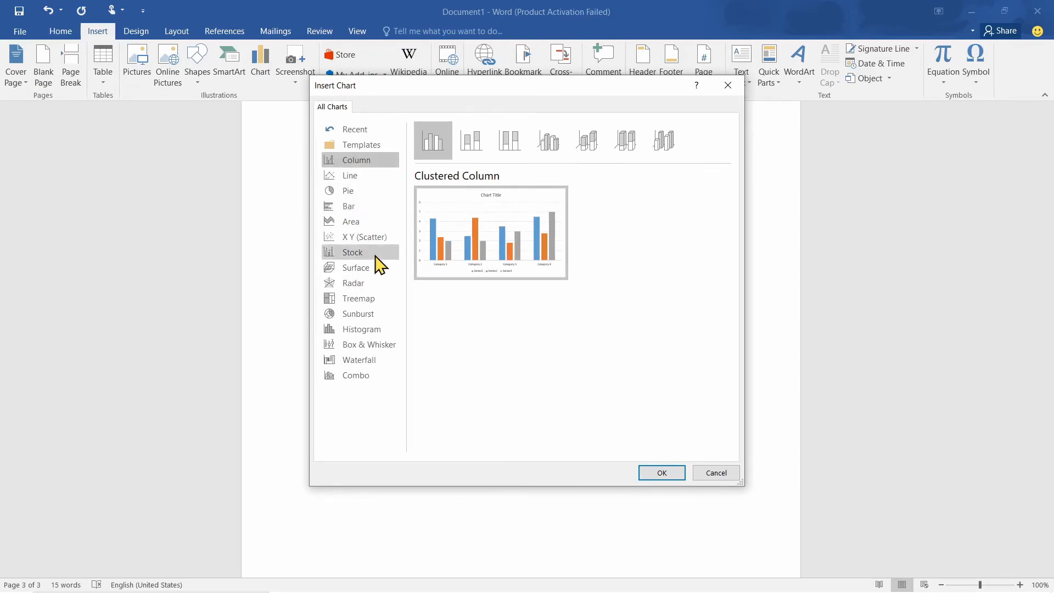
{"action": "left_click", "coordinate": [348, 176]}
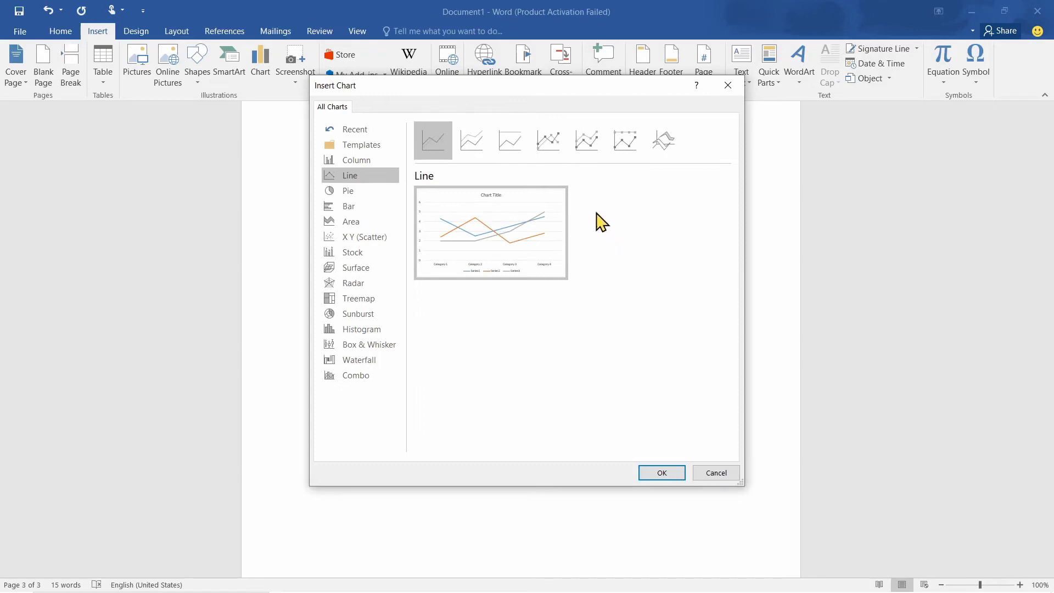
{"action": "left_click", "coordinate": [662, 473]}
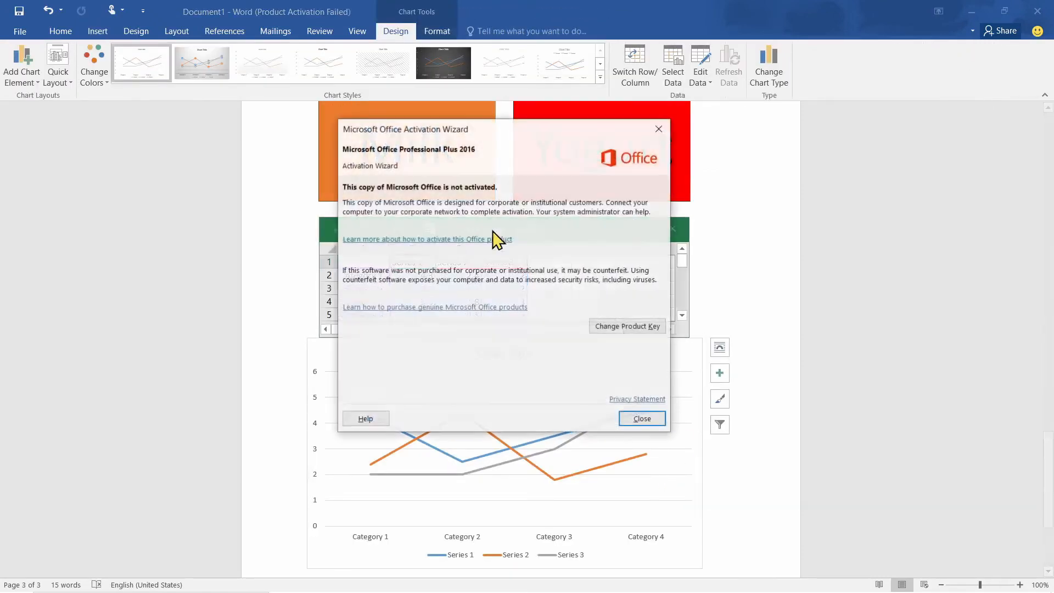
{"action": "left_click", "coordinate": [659, 130]}
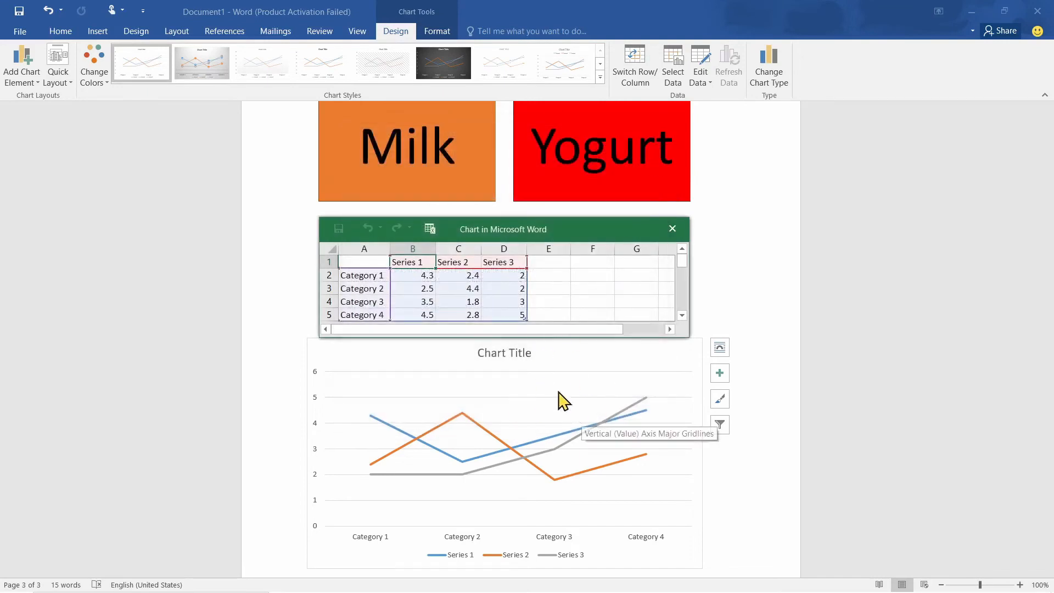
Step: Add a fourth data series named "Serie 4" to the chart, with the values 3, 2.5, 6 and 2 for Categories 1 to 4
{"action": "left_click", "coordinate": [546, 264]}
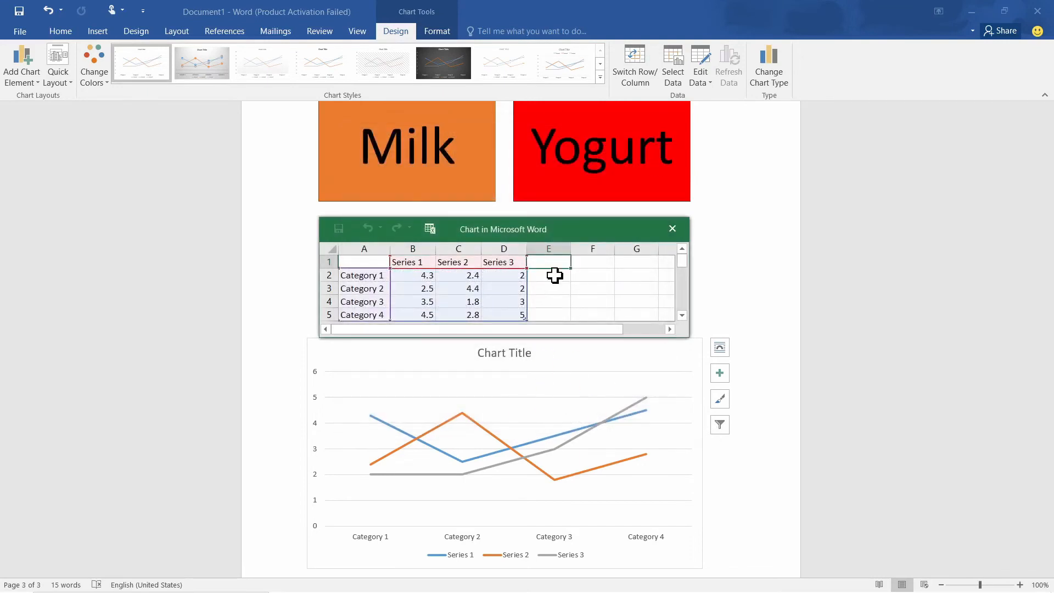
{"action": "type", "text": "Serie 4"}
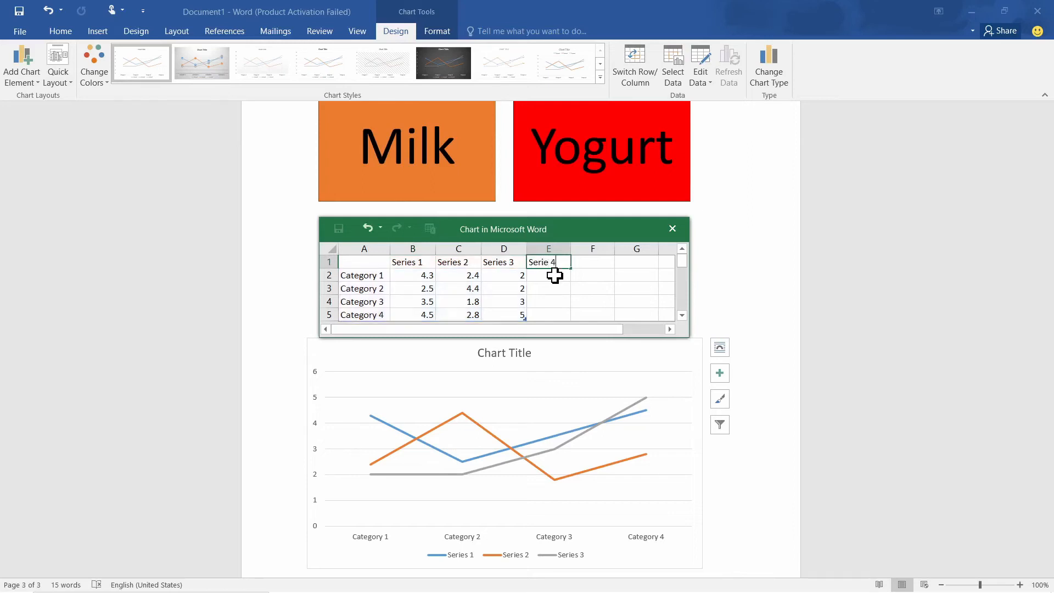
{"action": "key", "text": "Return"}
{"action": "type", "text": "4.3"}
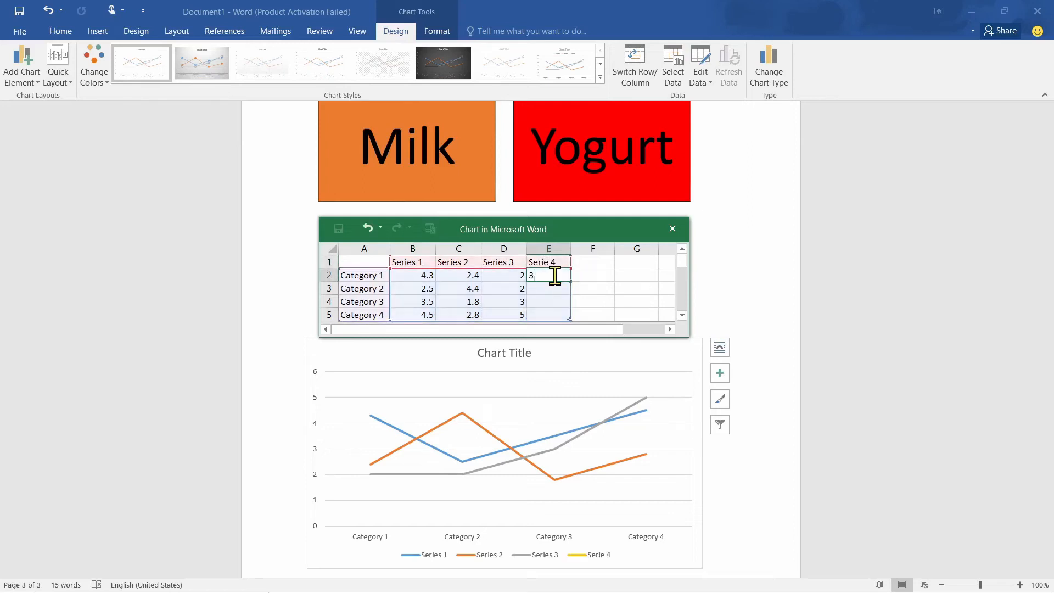
{"action": "key", "text": "Return"}
{"action": "type", "text": "2.5"}
{"action": "key", "text": "Return"}
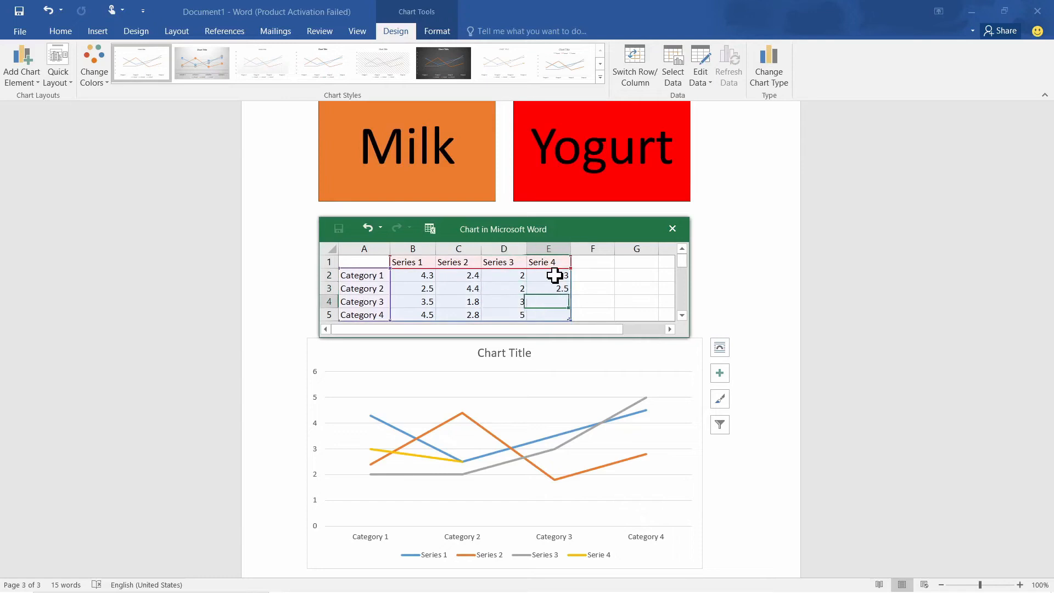
{"action": "type", "text": "6"}
{"action": "key", "text": "Return"}
{"action": "type", "text": "2"}
{"action": "left_click", "coordinate": [631, 540]}
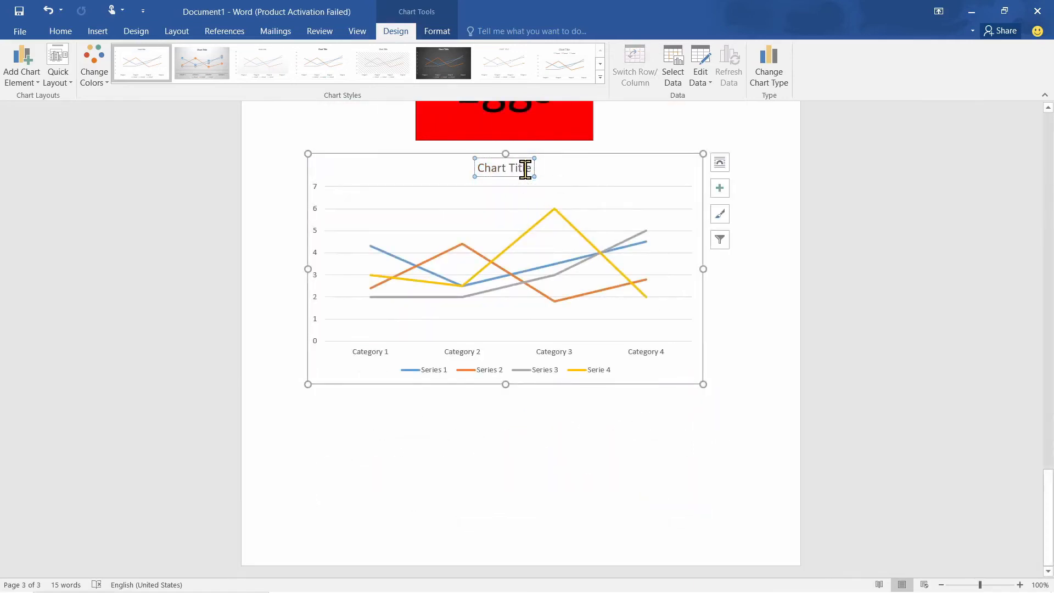
Step: Retitle the line chart "My Chart" and add a data table to it
{"action": "double_click", "coordinate": [522, 168]}
{"action": "key", "text": "BackSpace"}
{"action": "key", "text": "BackSpace"}
{"action": "key", "text": "BackSpace"}
{"action": "key", "text": "BackSpace"}
{"action": "key", "text": "BackSpace"}
{"action": "key", "text": "BackSpace"}
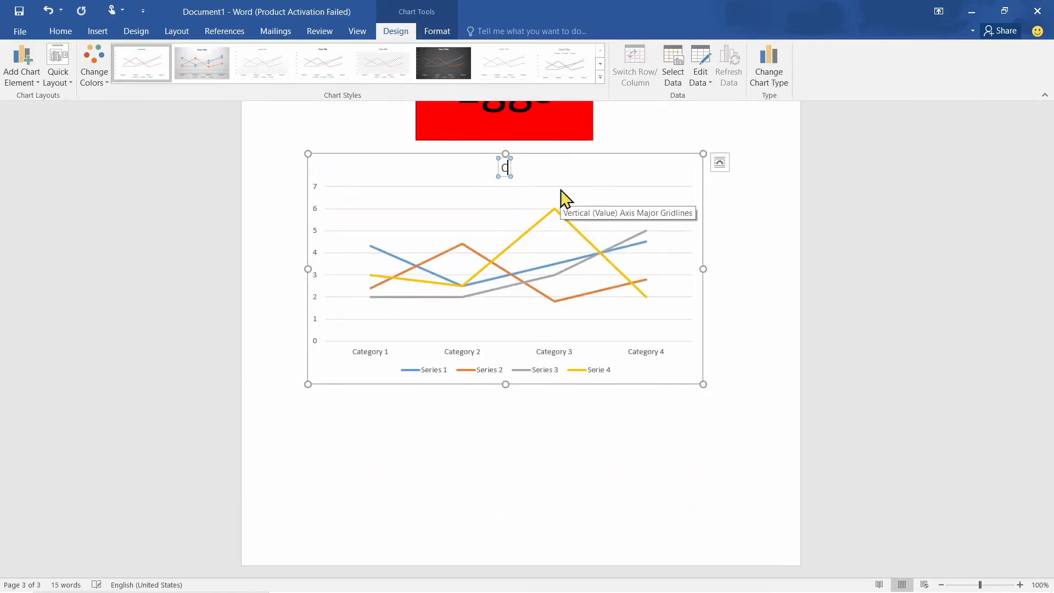
{"action": "type", "text": "My Chart"}
{"action": "left_click", "coordinate": [636, 176]}
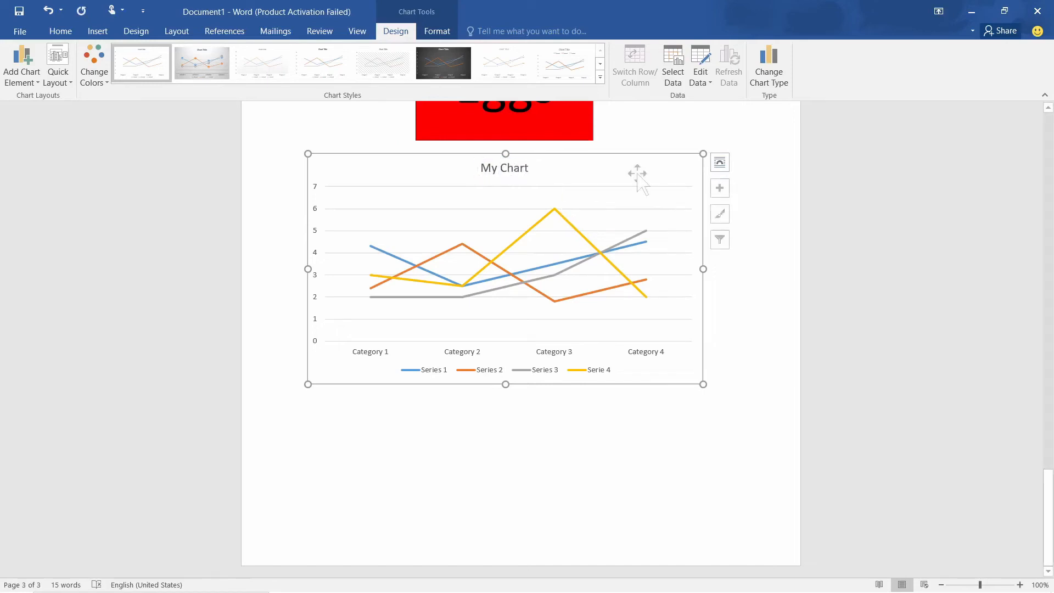
{"action": "left_click", "coordinate": [718, 189]}
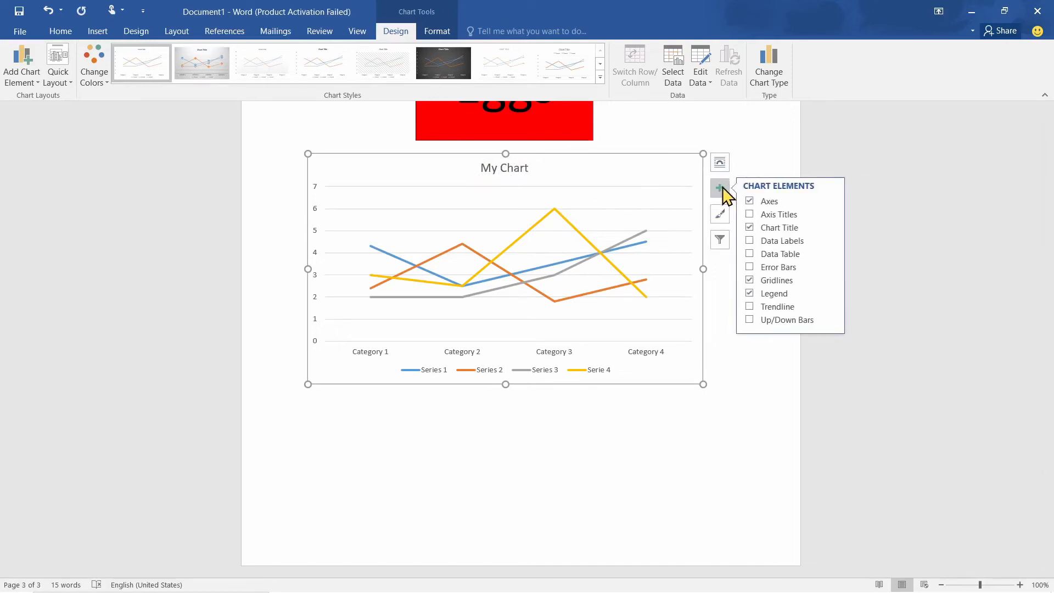
{"action": "left_click", "coordinate": [782, 254]}
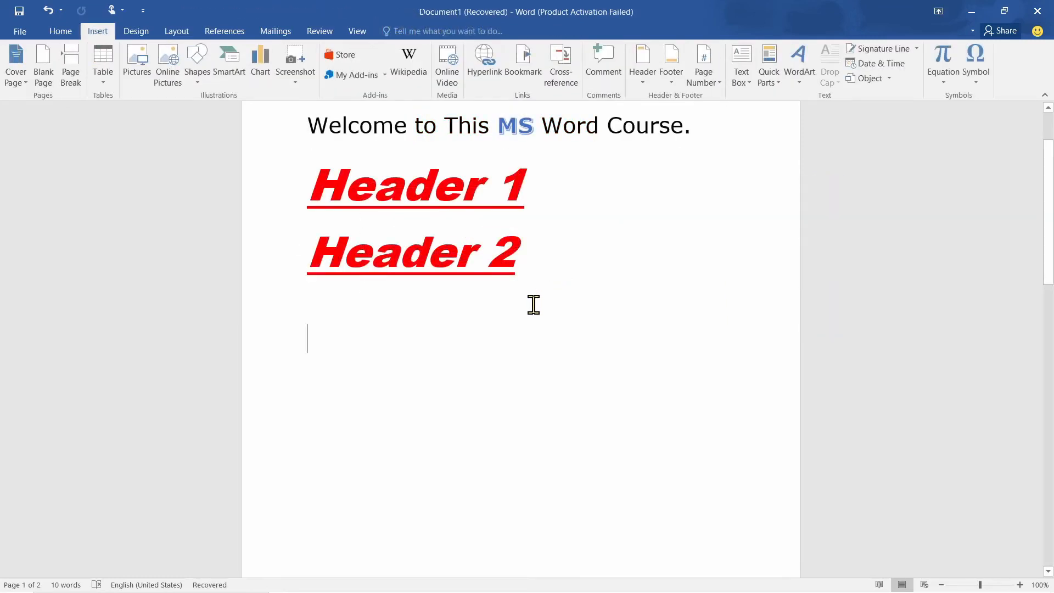
Step: Insert a Plain Number 2 page number at the bottom of the page
{"action": "left_click", "coordinate": [714, 81]}
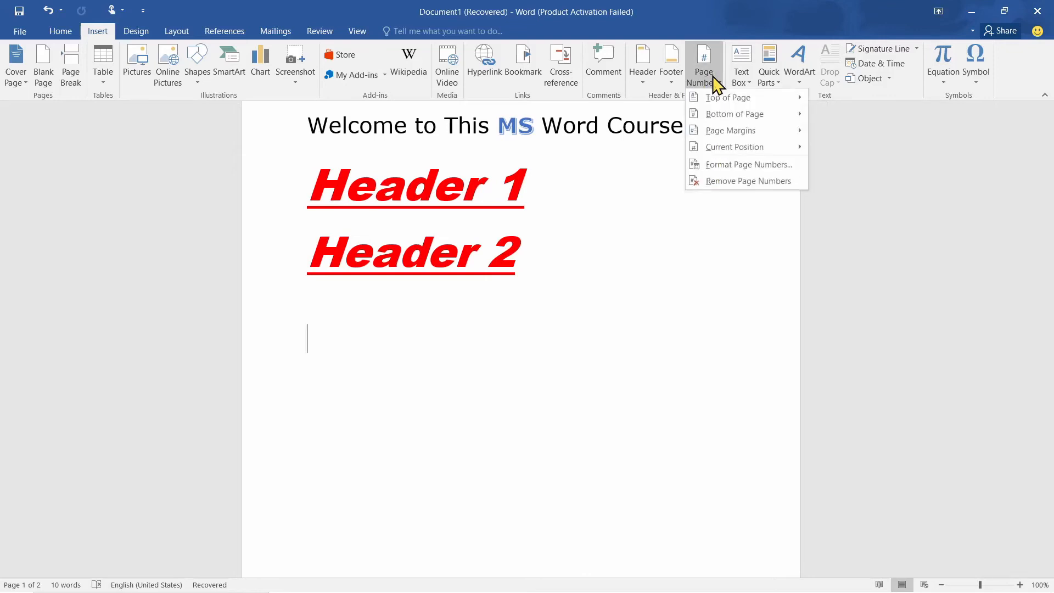
{"action": "mouse_move", "coordinate": [730, 96]}
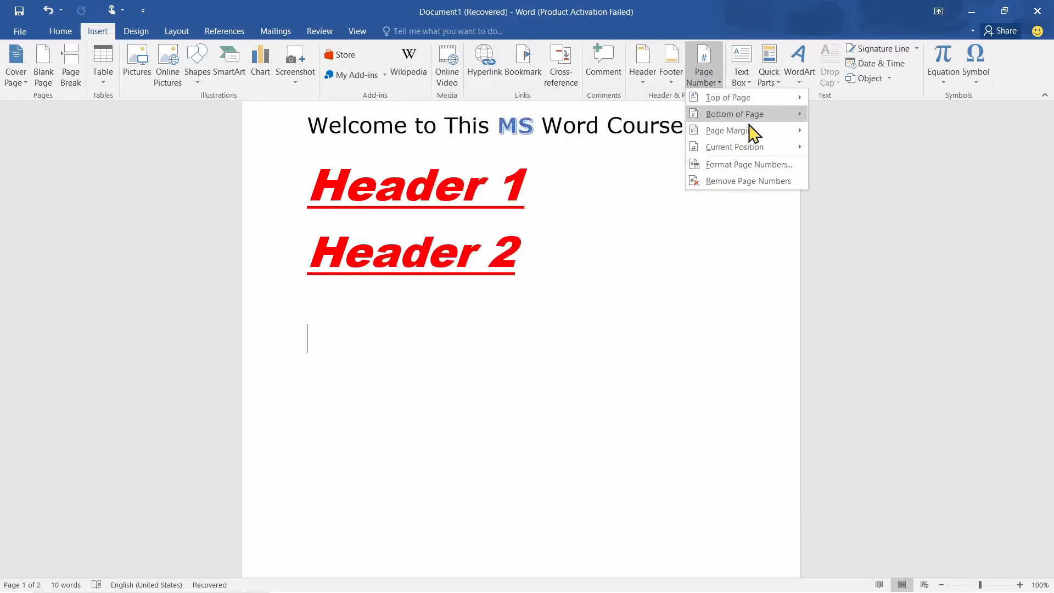
{"action": "mouse_move", "coordinate": [741, 150]}
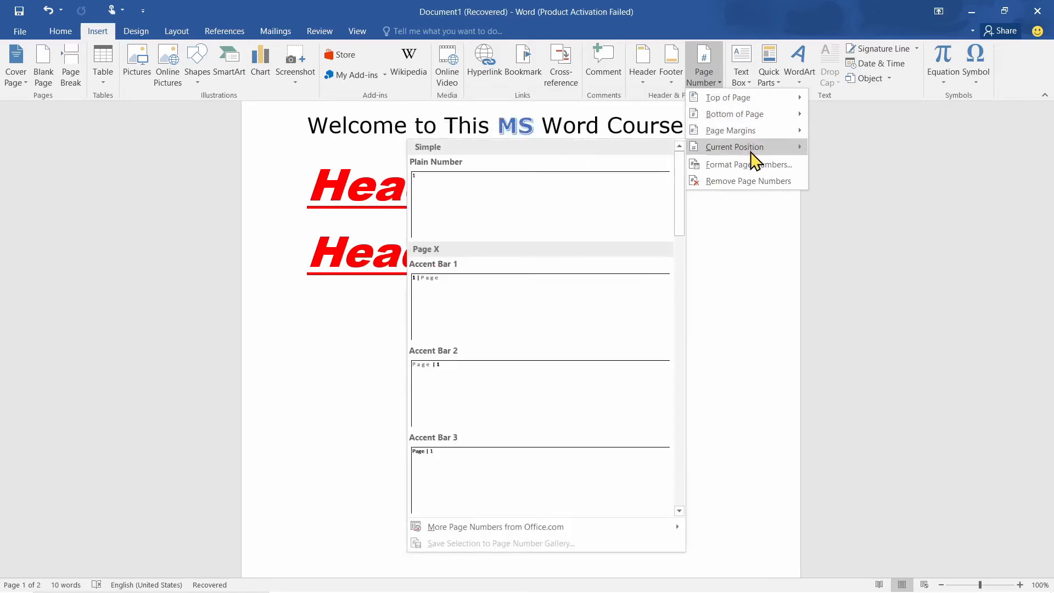
{"action": "mouse_move", "coordinate": [749, 116]}
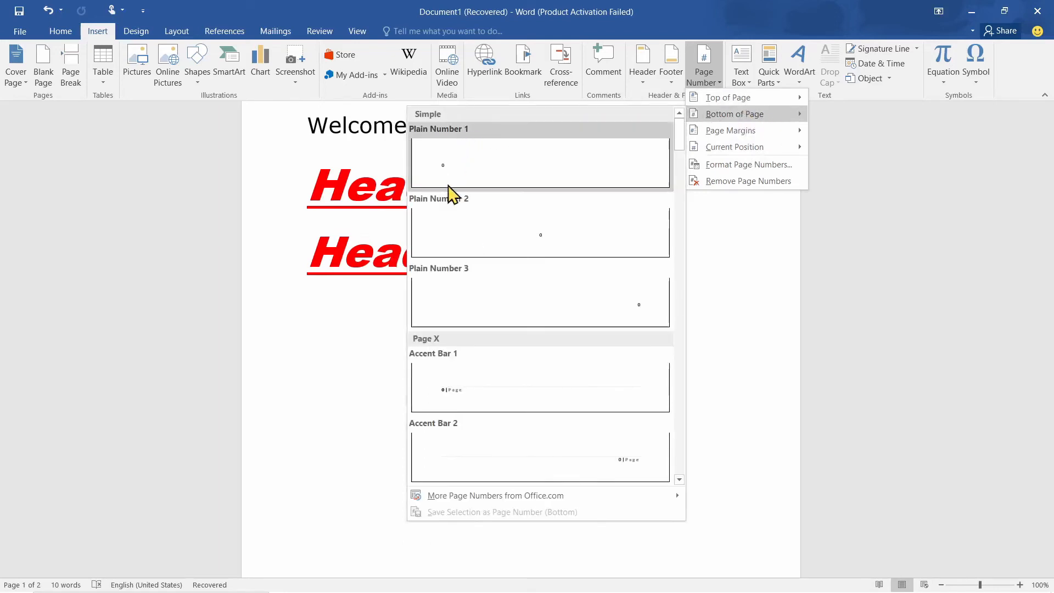
{"action": "left_click", "coordinate": [516, 231]}
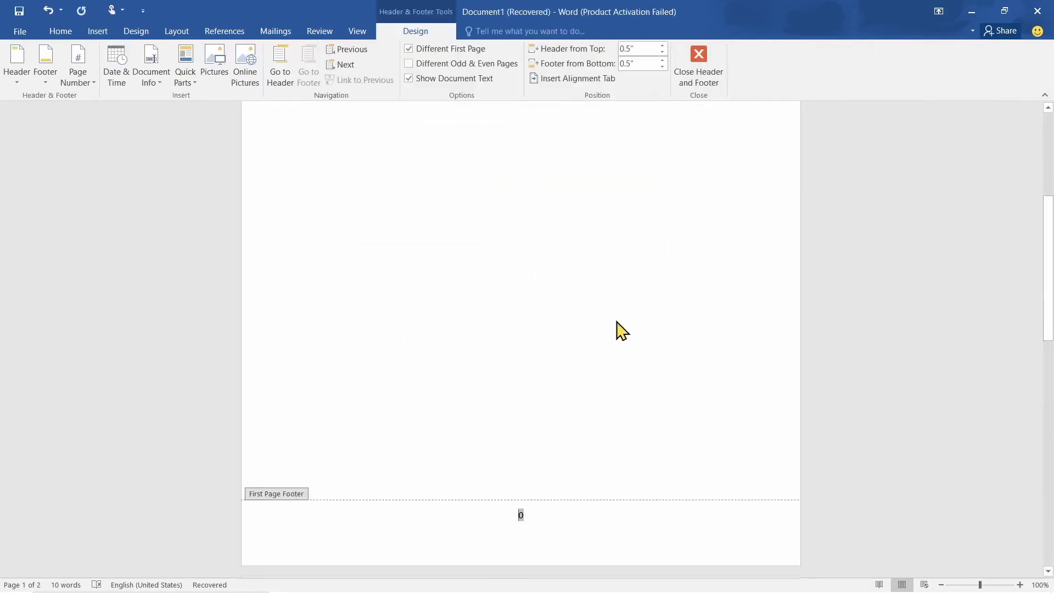
Step: Enter "Next Page" in bold, underlined italics in the second page's header and "Footer Over Here" in its footer, and finish header and footer editing
{"action": "scroll", "coordinate": [619, 325], "scroll_direction": "down", "scroll_amount": 5}
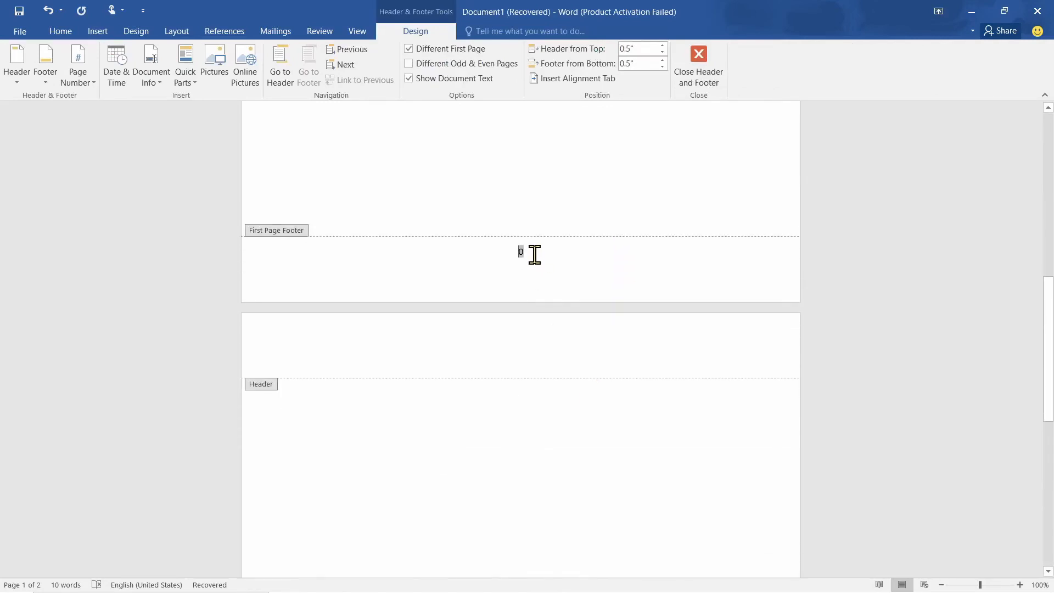
{"action": "scroll", "coordinate": [531, 284], "scroll_direction": "up", "scroll_amount": 2}
{"action": "left_click", "coordinate": [492, 437]}
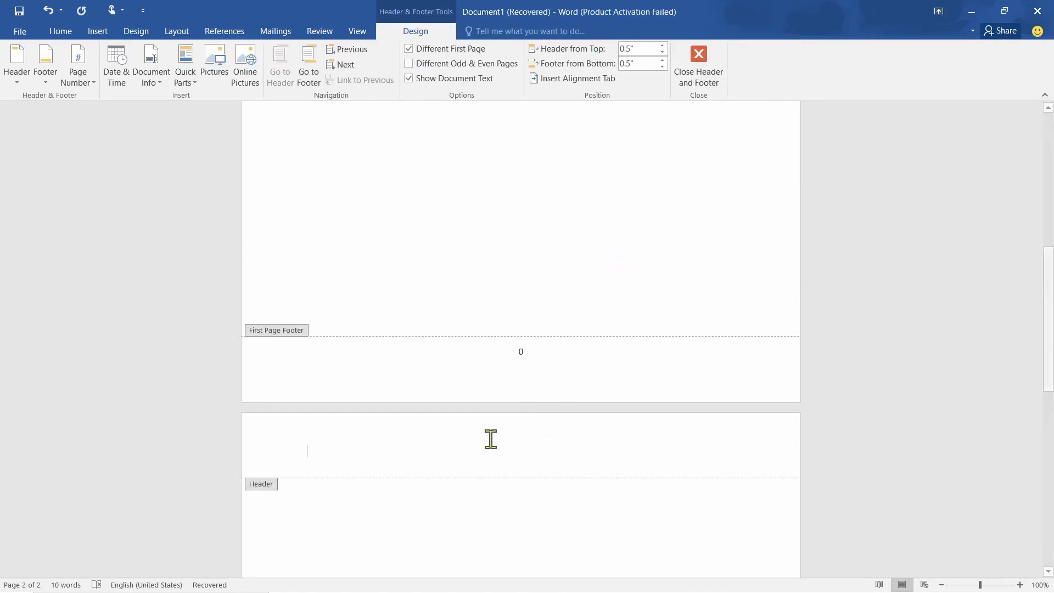
{"action": "type", "text": "N"}
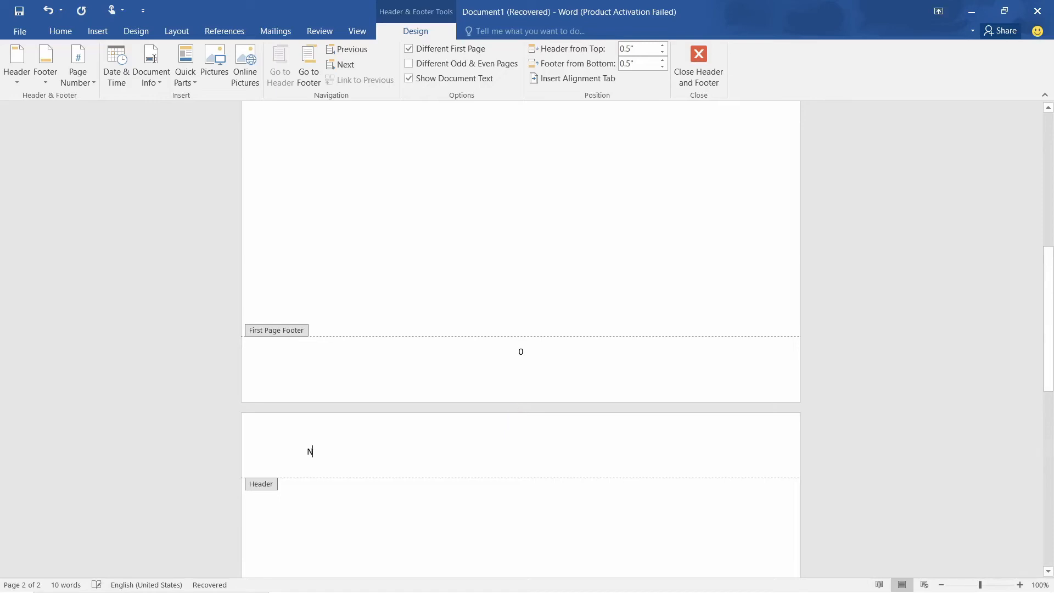
{"action": "type", "text": "et"}
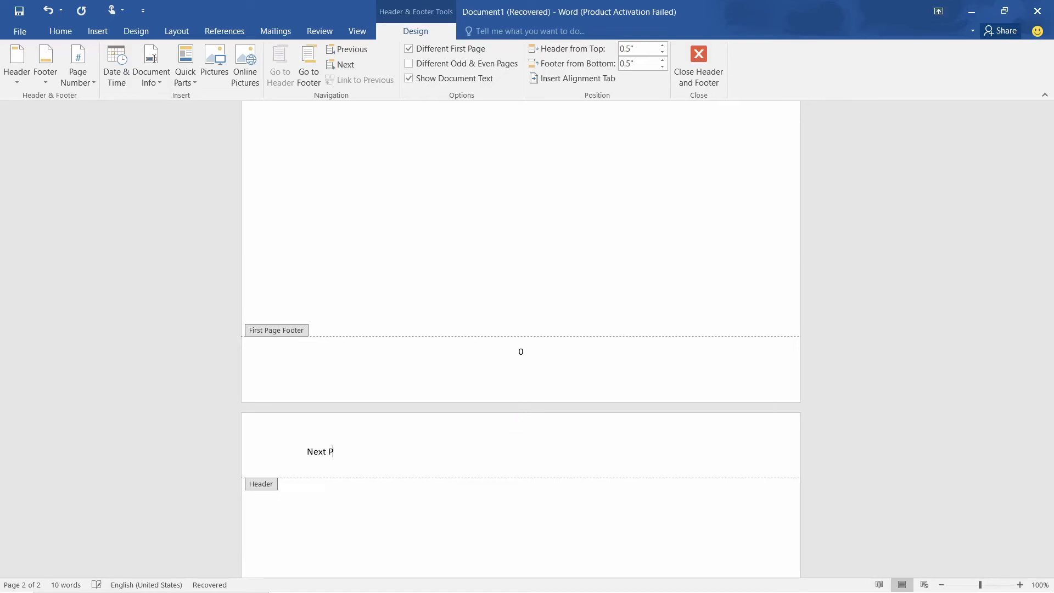
{"action": "key", "text": "ctrl+a"}
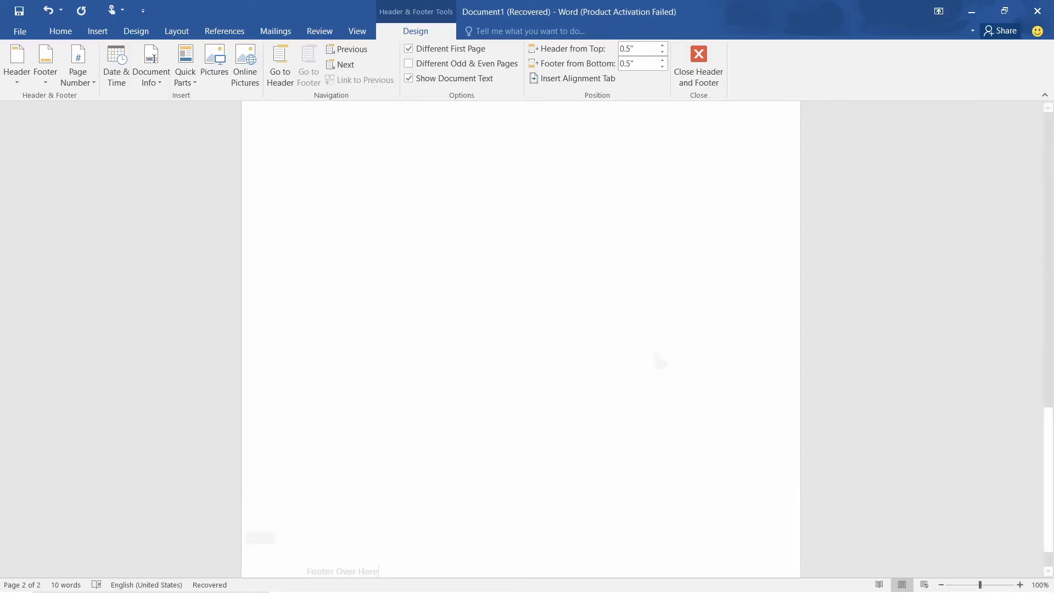
{"action": "left_click", "coordinate": [699, 71]}
{"action": "scroll", "coordinate": [574, 304], "scroll_direction": "down", "scroll_amount": 5}
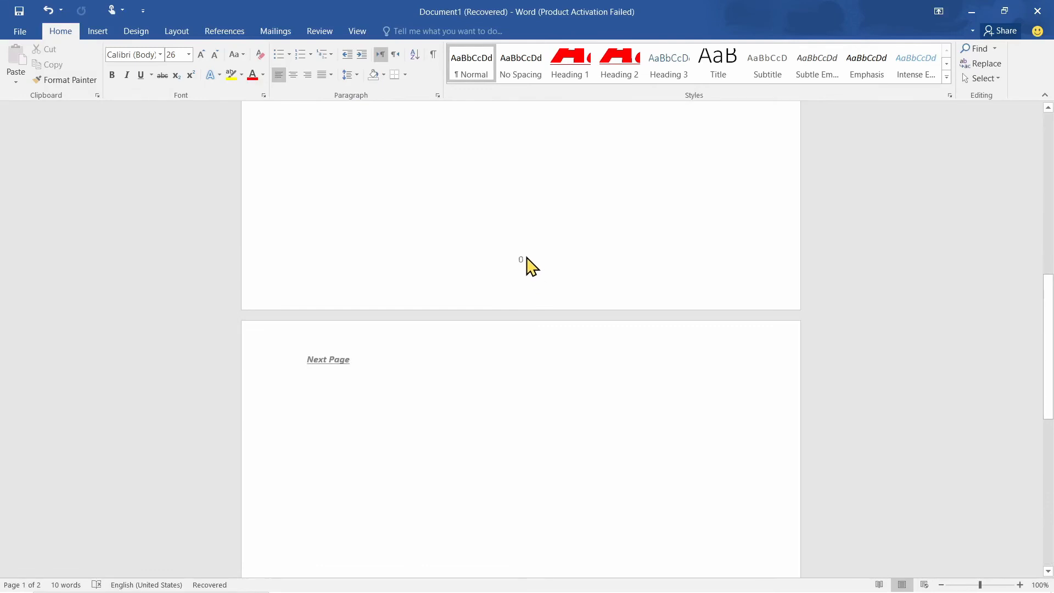
{"action": "scroll", "coordinate": [365, 357], "scroll_direction": "down", "scroll_amount": 6}
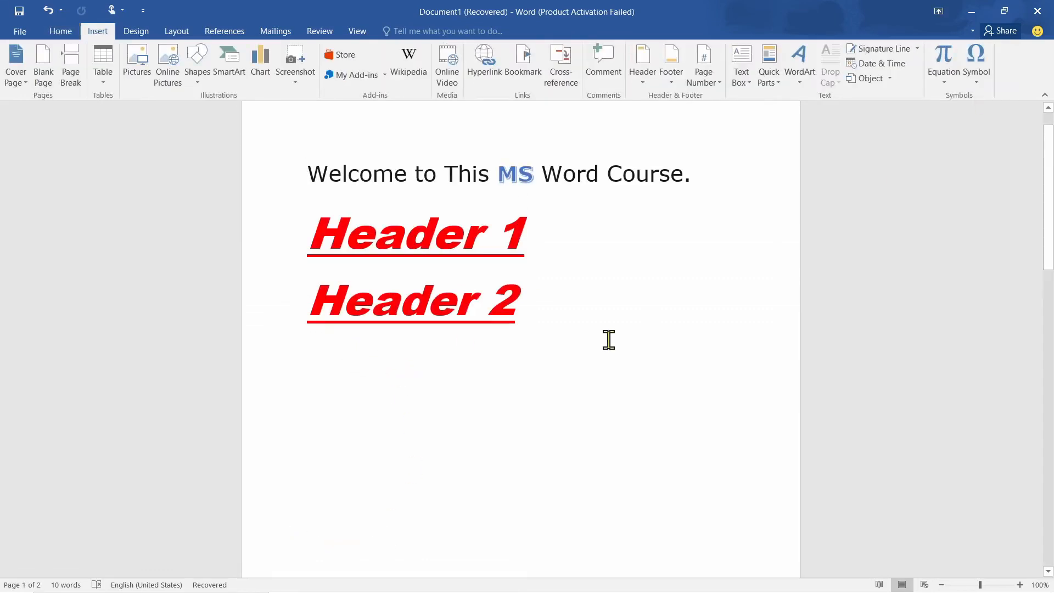
{"action": "left_click", "coordinate": [943, 80]}
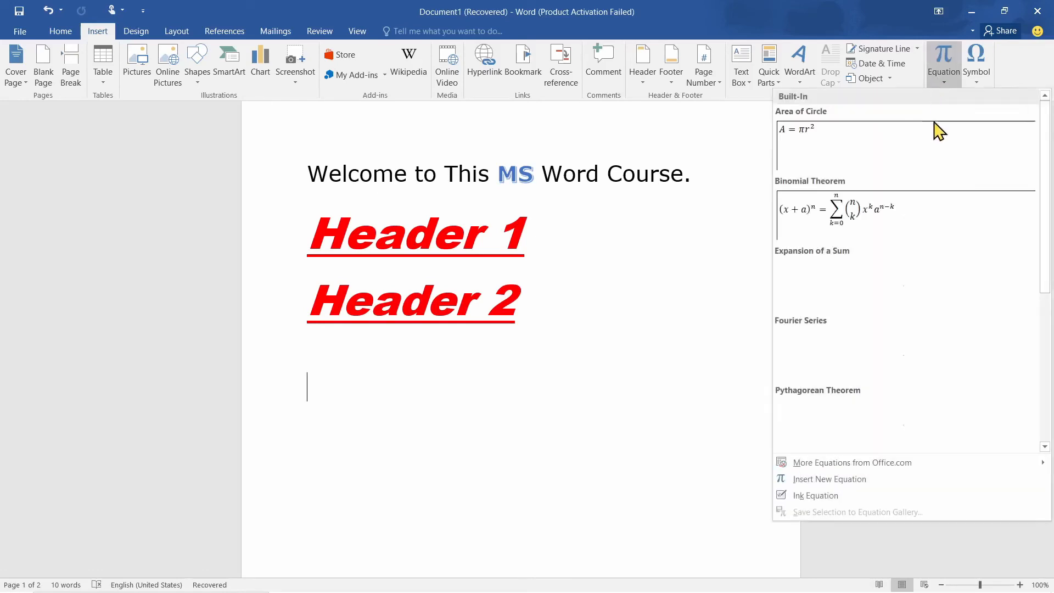
{"action": "left_click", "coordinate": [982, 74]}
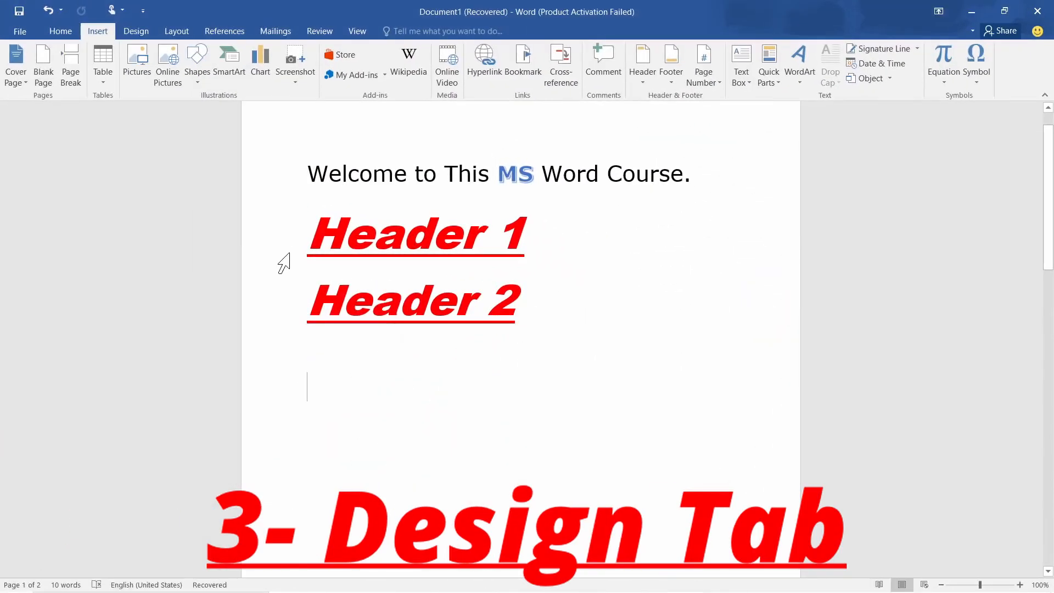
Step: Apply the Berlin theme to the document
{"action": "left_click", "coordinate": [138, 31]}
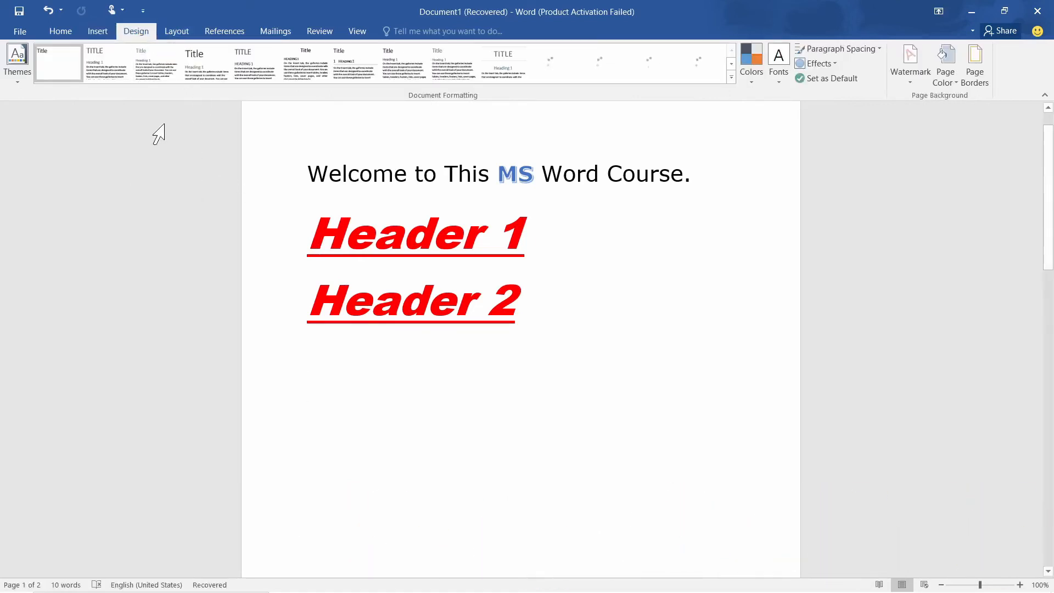
{"action": "left_click", "coordinate": [18, 75]}
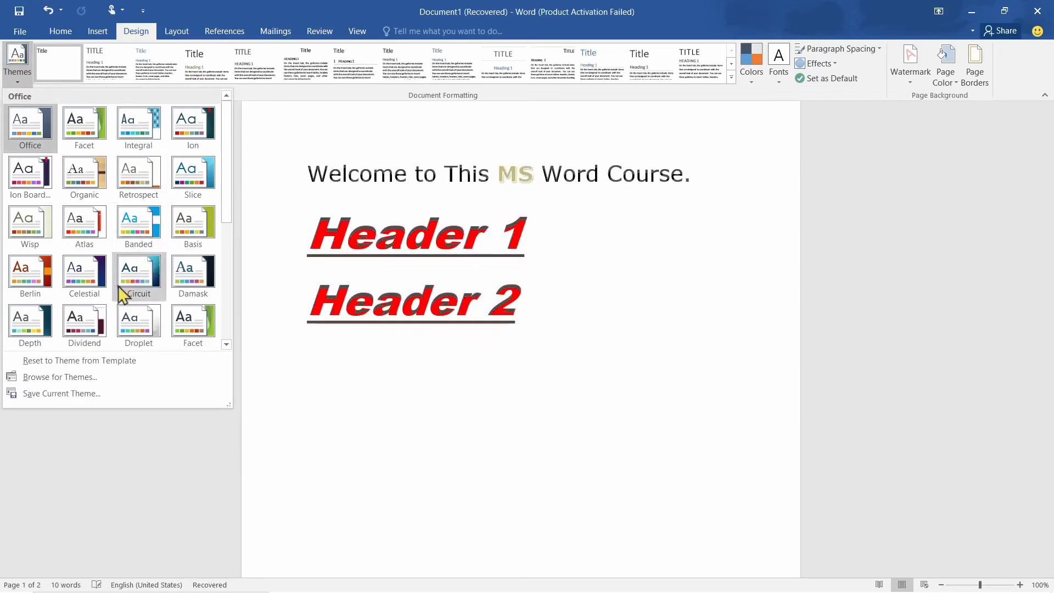
{"action": "left_click", "coordinate": [171, 243]}
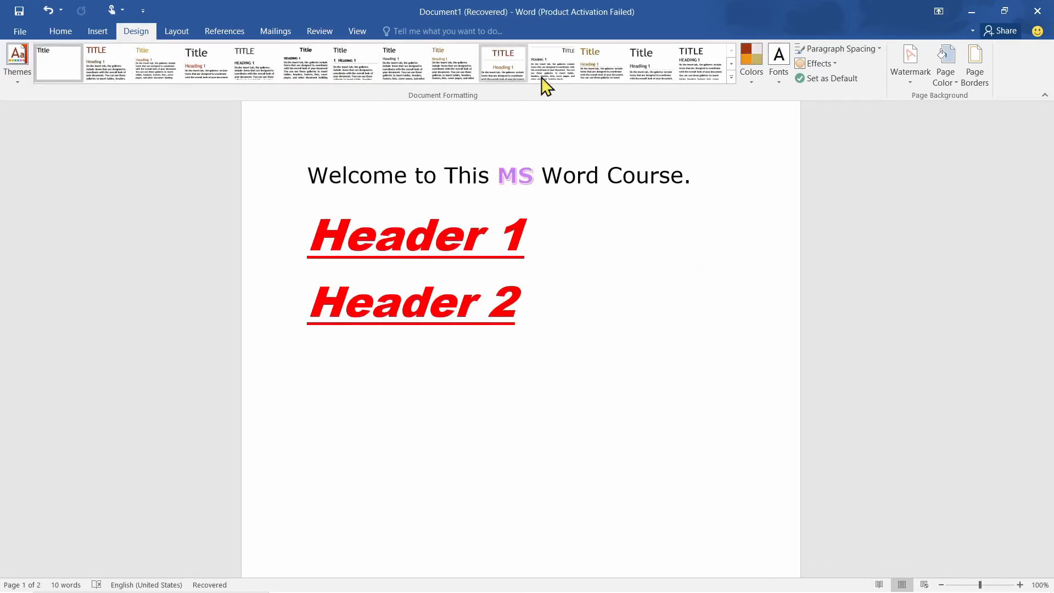
{"action": "left_click", "coordinate": [731, 77]}
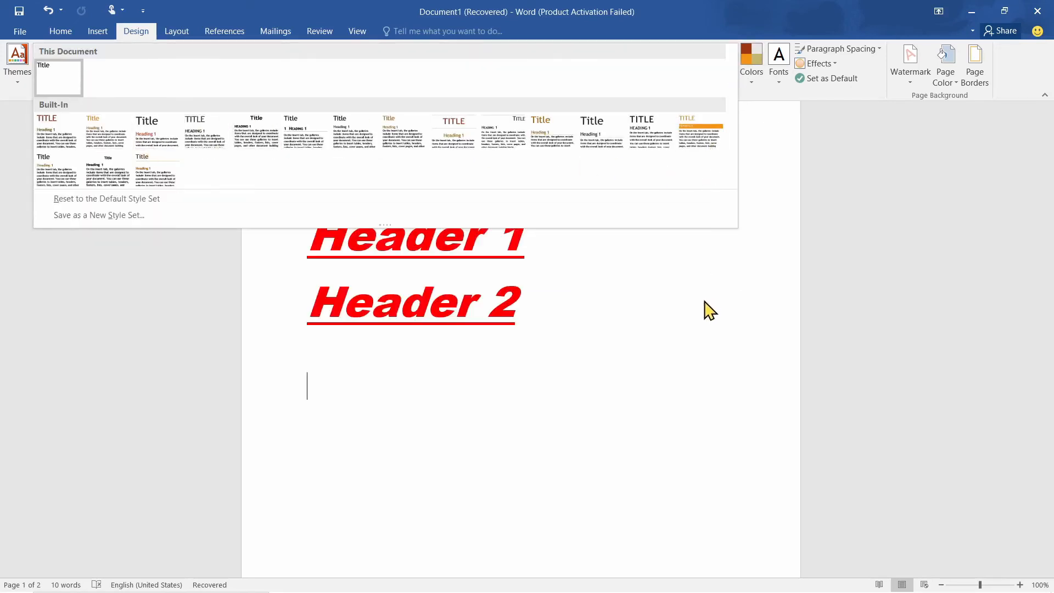
{"action": "left_click", "coordinate": [706, 321]}
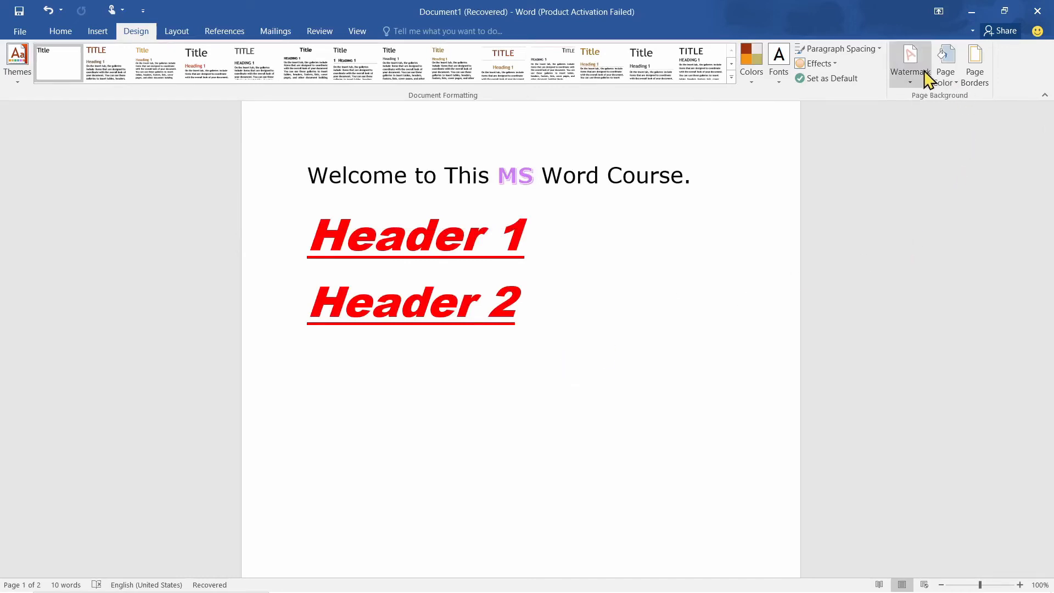
Step: Add a custom diagonal text watermark reading "Tutorial" to the document's pages
{"action": "left_click", "coordinate": [912, 79]}
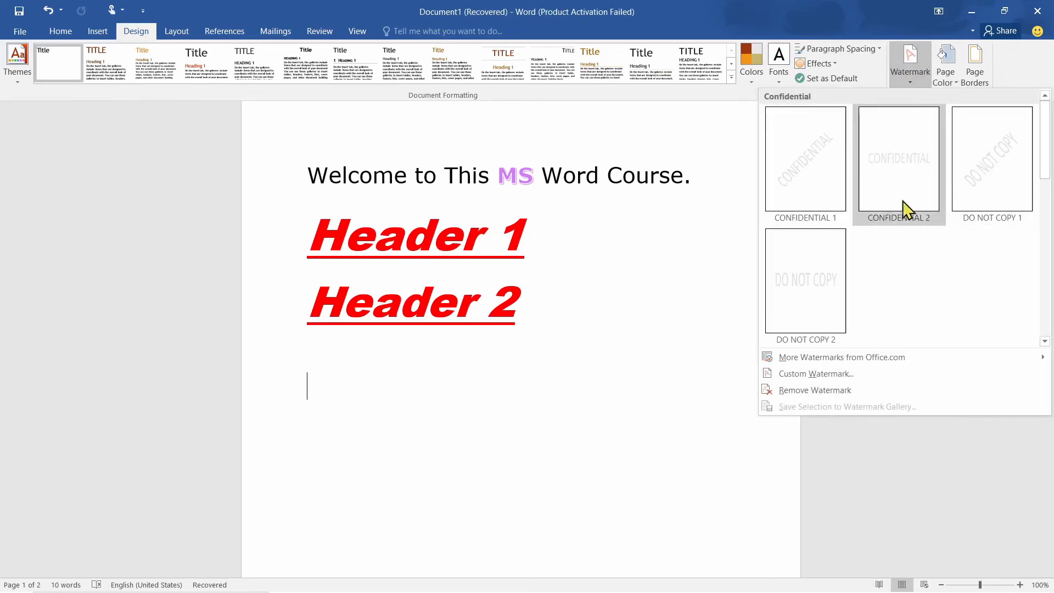
{"action": "left_click", "coordinate": [829, 377]}
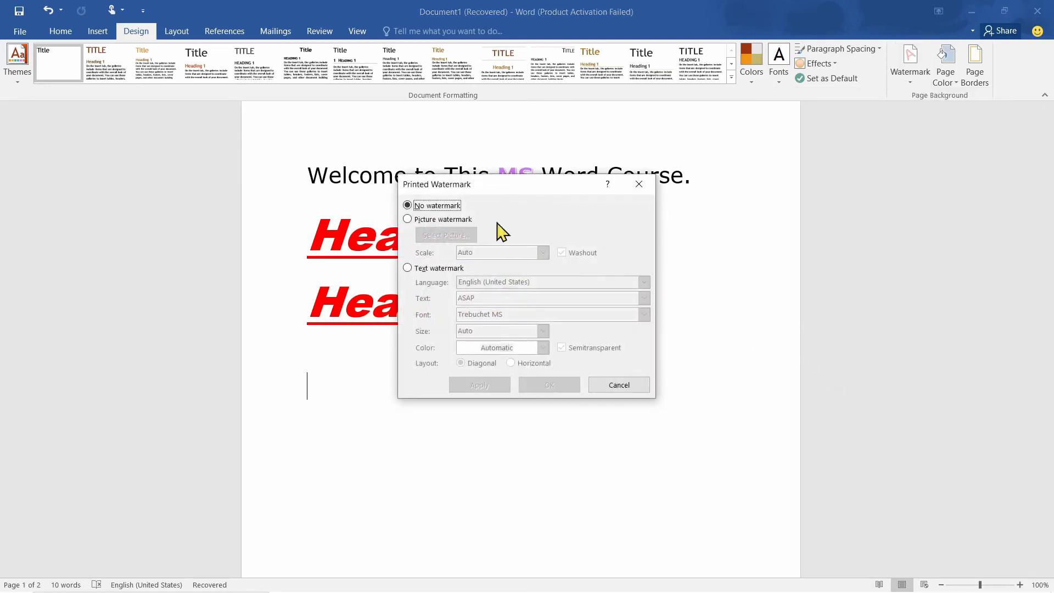
{"action": "left_click", "coordinate": [408, 219]}
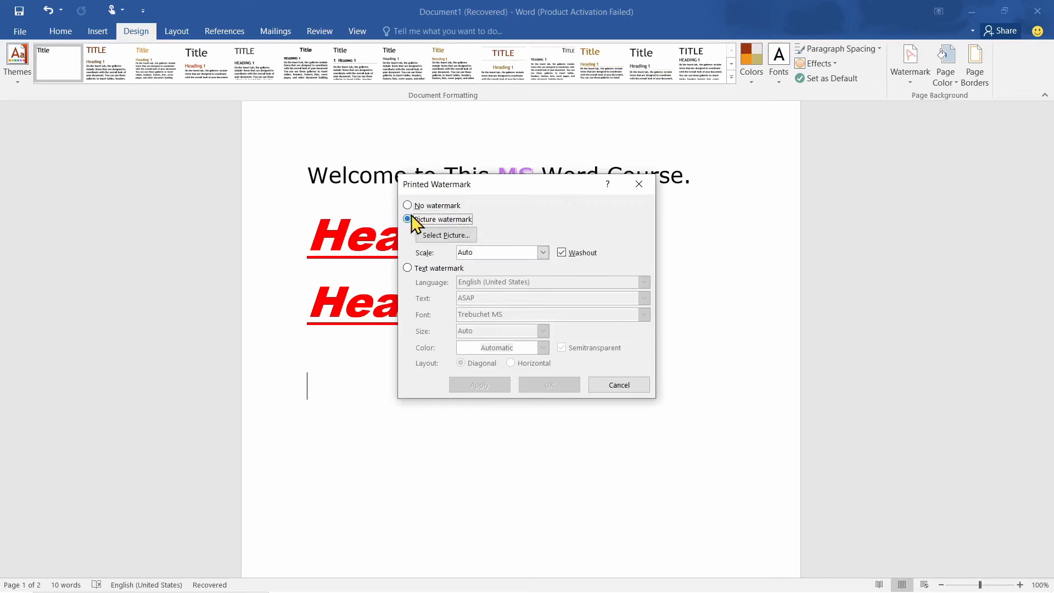
{"action": "left_click", "coordinate": [408, 268]}
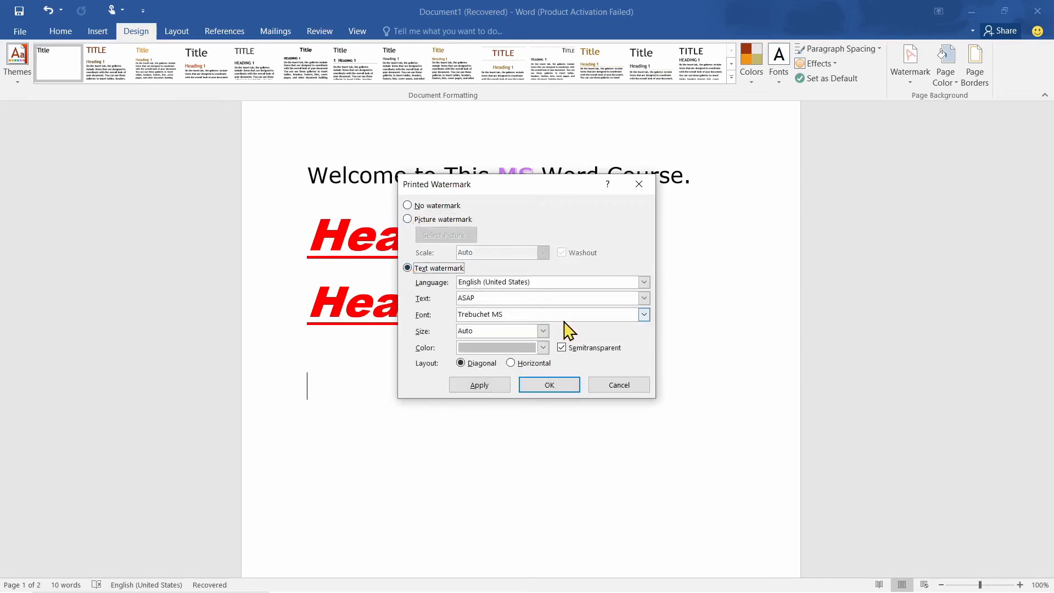
{"action": "left_click", "coordinate": [536, 297]}
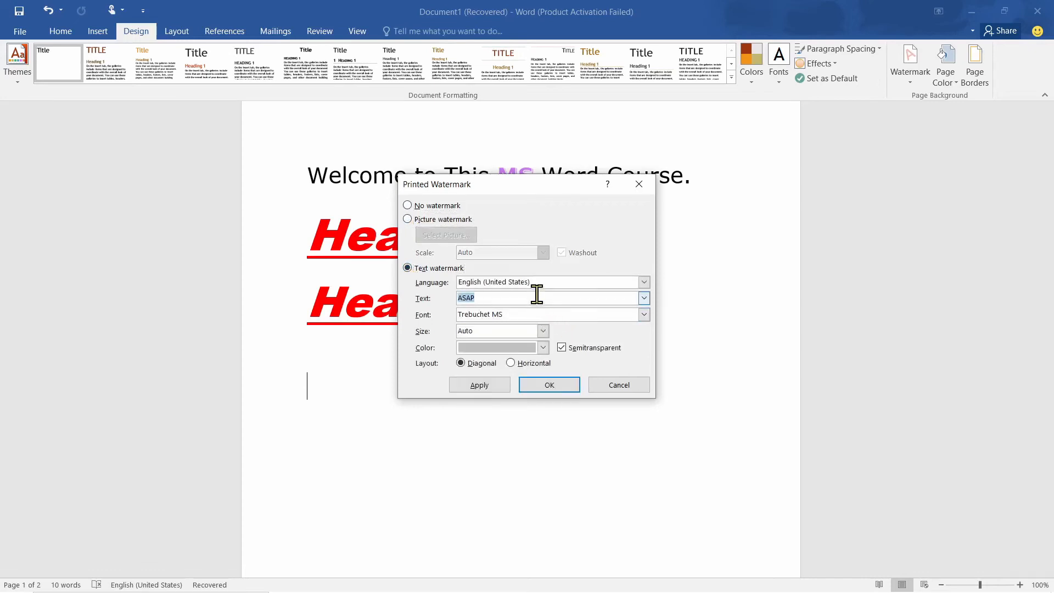
{"action": "type", "text": "Tutorial"}
{"action": "left_click", "coordinate": [493, 386]}
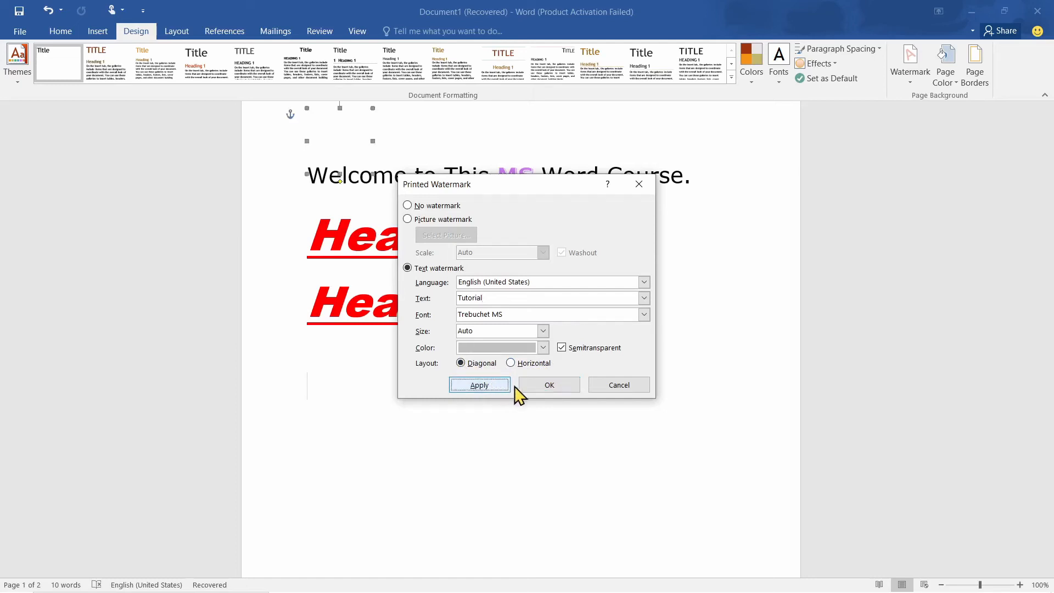
{"action": "left_click", "coordinate": [639, 185]}
{"action": "scroll", "coordinate": [673, 254], "scroll_direction": "down", "scroll_amount": 5}
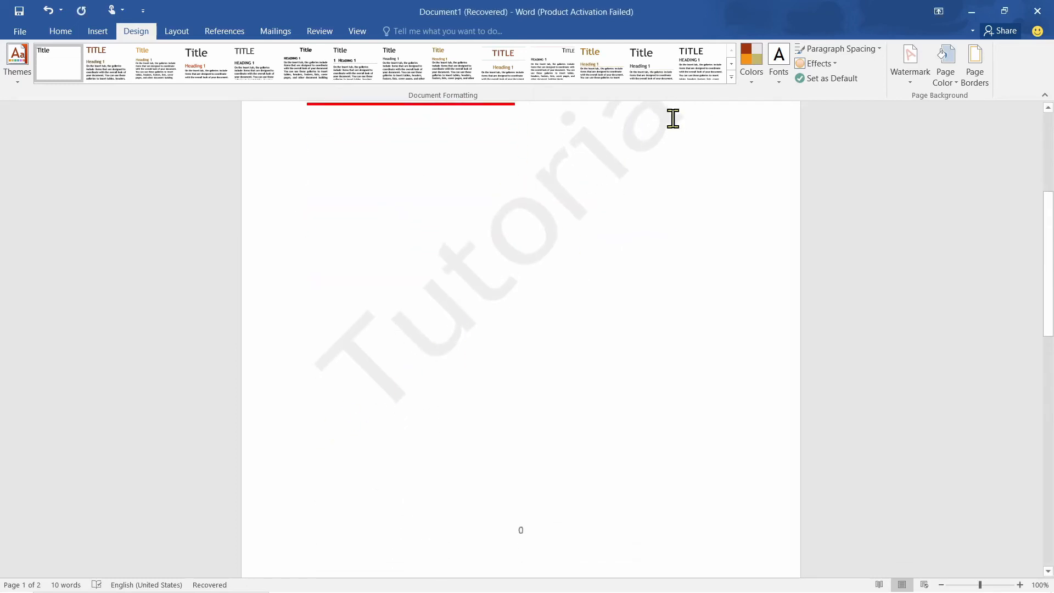
{"action": "scroll", "coordinate": [593, 237], "scroll_direction": "up", "scroll_amount": 3}
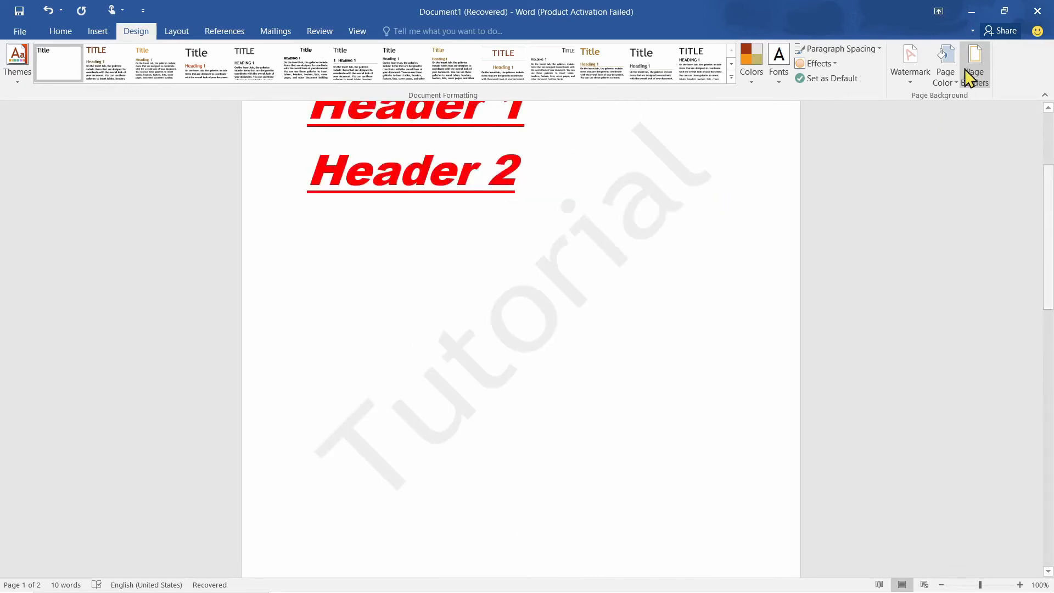
Step: Try the standard blue as the page color and undo the change
{"action": "left_click", "coordinate": [941, 78]}
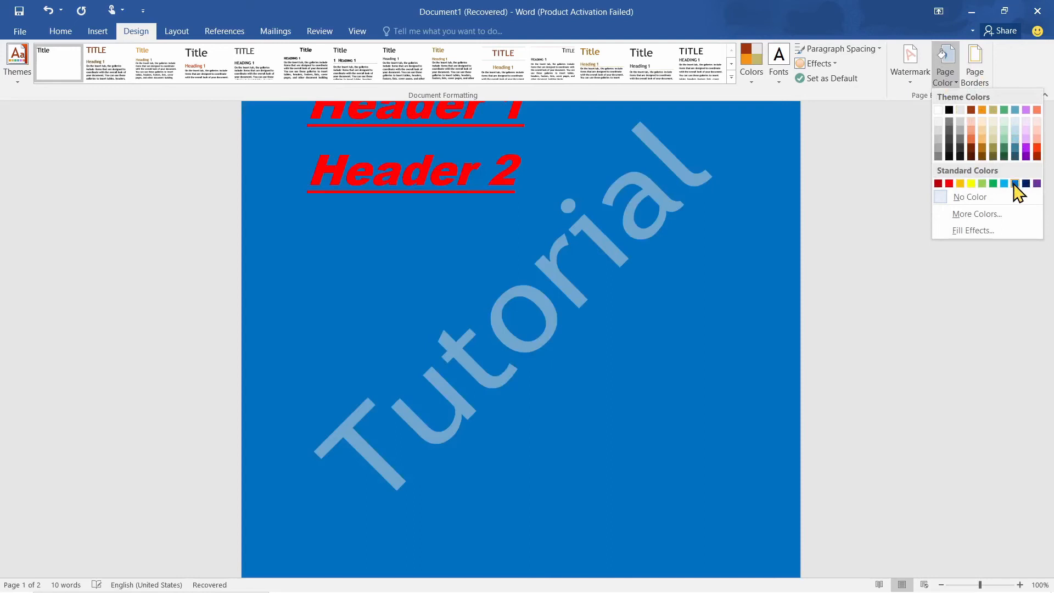
{"action": "left_click", "coordinate": [1015, 183]}
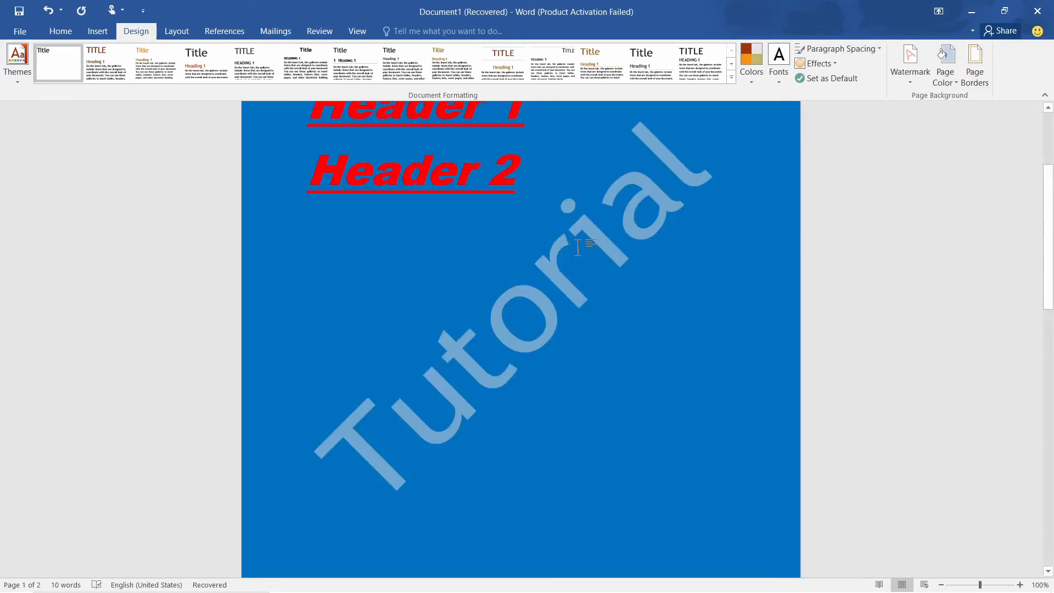
{"action": "key", "text": "ctrl+z"}
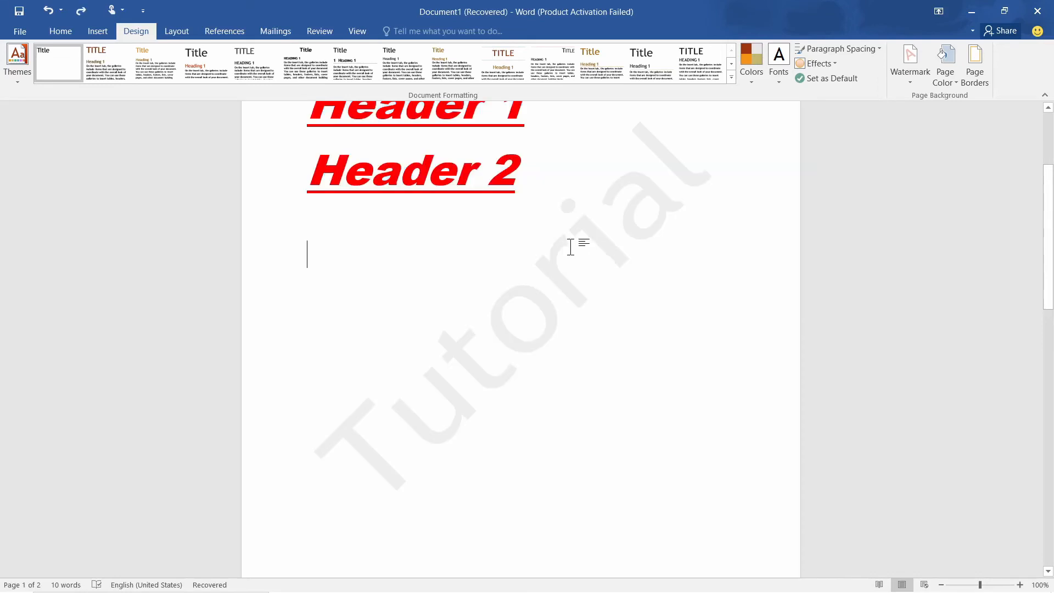
{"action": "scroll", "coordinate": [595, 275], "scroll_direction": "up", "scroll_amount": 4}
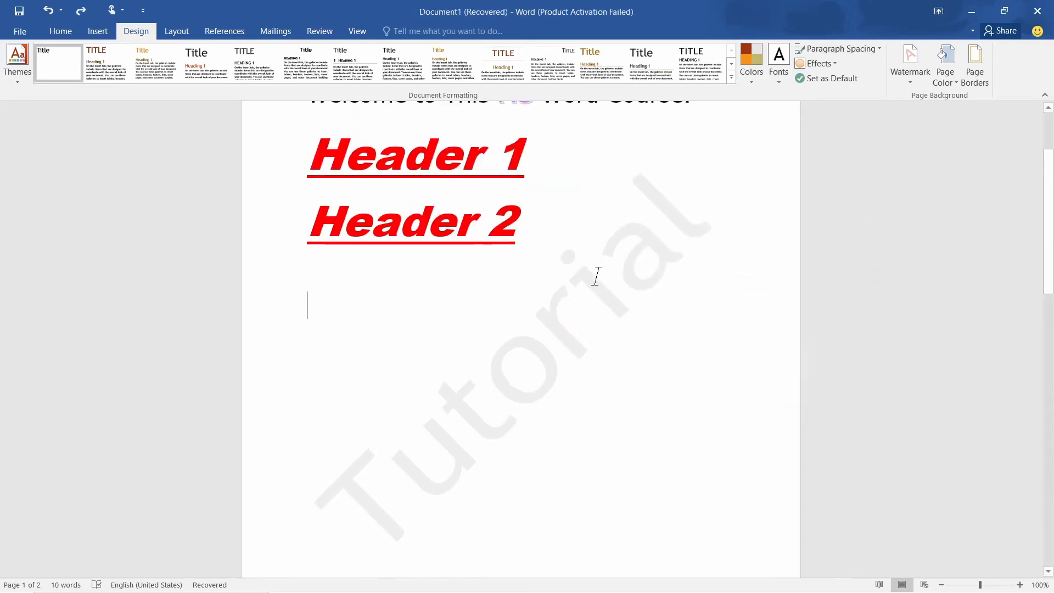
Step: Set up a box page border for the whole document with a fine dashed line style in standard red
{"action": "left_click", "coordinate": [975, 68]}
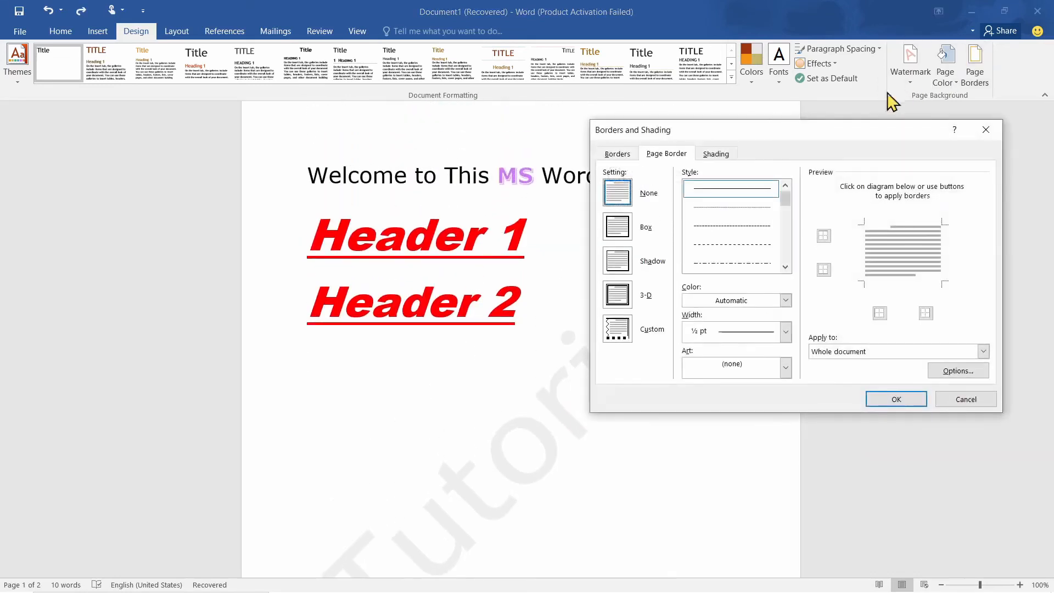
{"action": "left_click", "coordinate": [648, 220]}
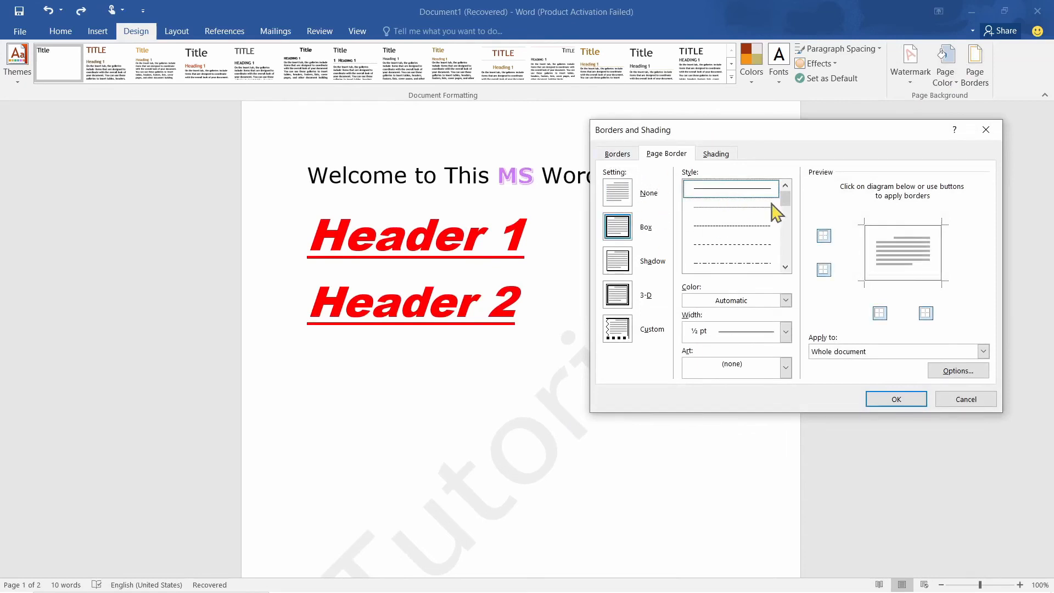
{"action": "left_click", "coordinate": [720, 227]}
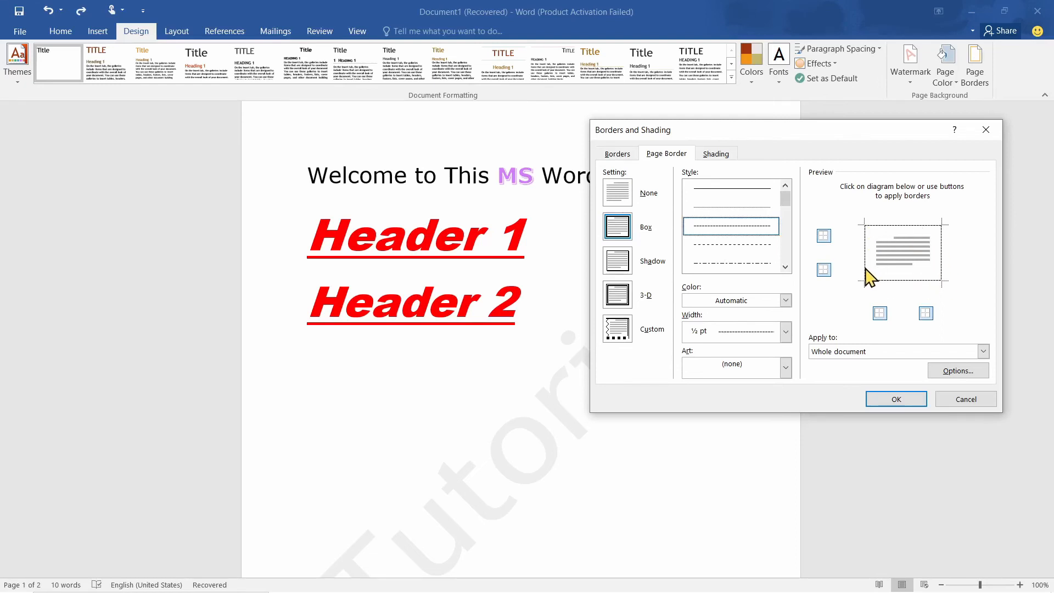
{"action": "left_click", "coordinate": [786, 300]}
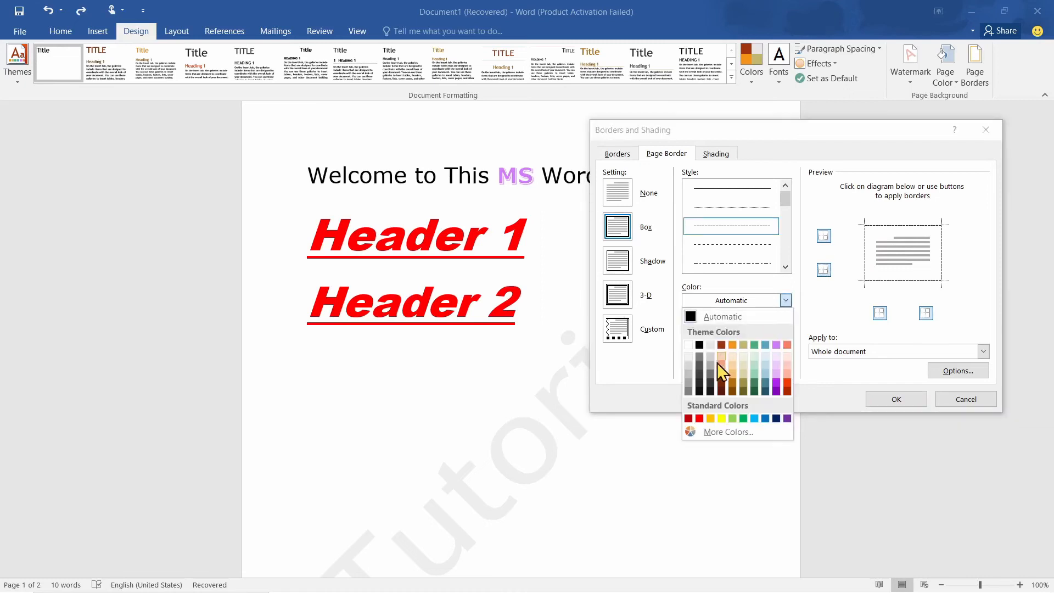
{"action": "left_click", "coordinate": [699, 418]}
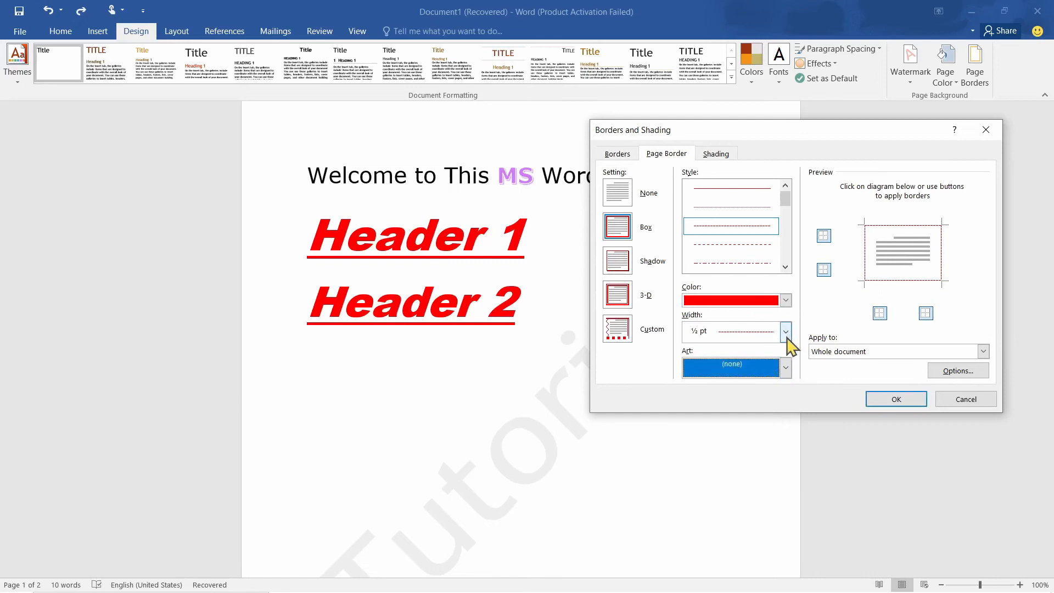
Step: Choose the cake slice art for the page border and apply it to the whole document
{"action": "left_click", "coordinate": [786, 367]}
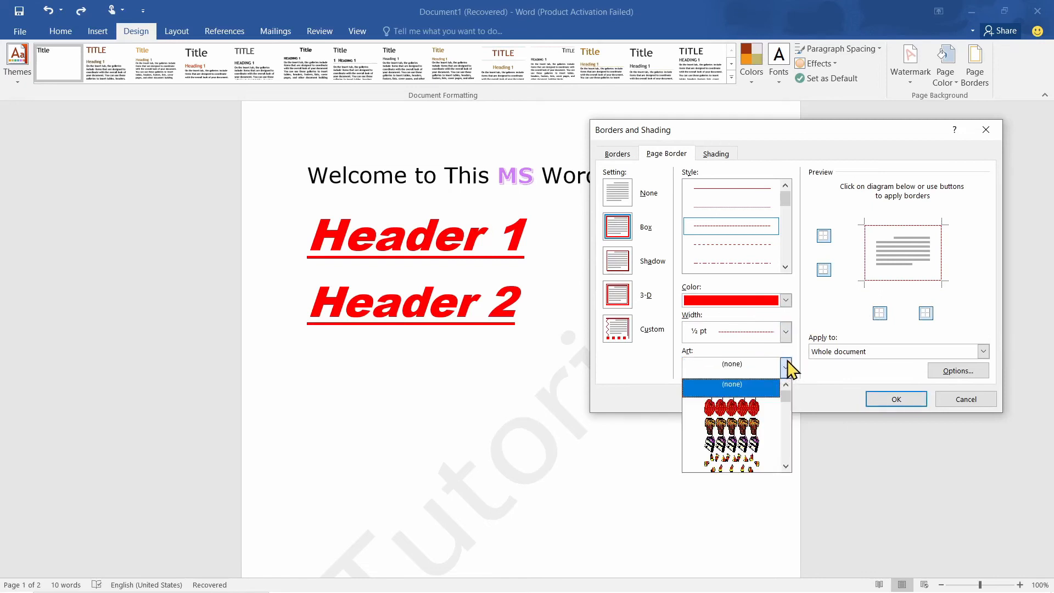
{"action": "scroll", "coordinate": [752, 425], "scroll_direction": "down", "scroll_amount": 3}
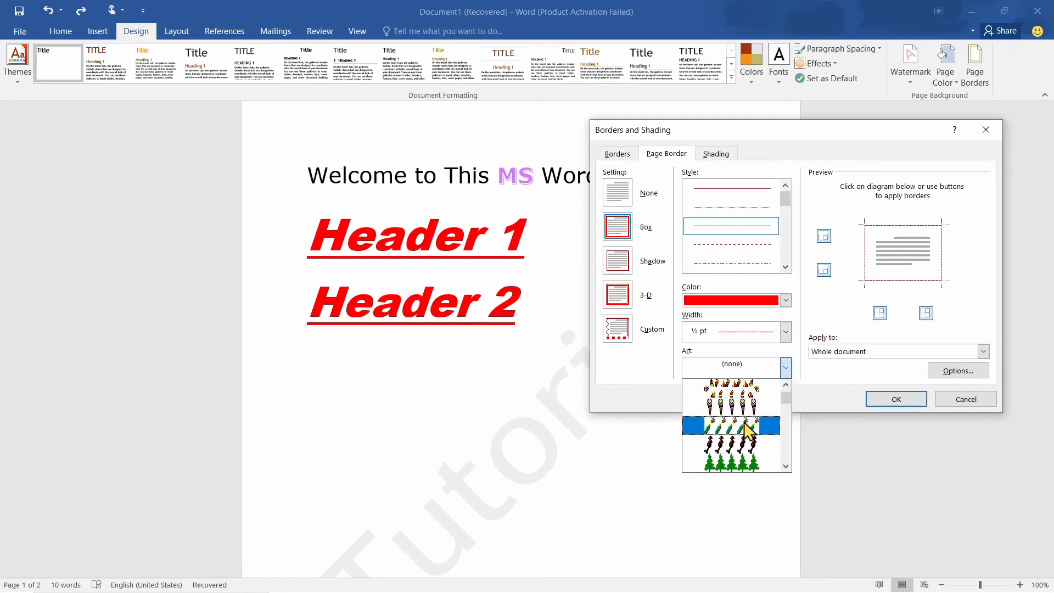
{"action": "scroll", "coordinate": [750, 424], "scroll_direction": "up", "scroll_amount": 2}
{"action": "left_click", "coordinate": [748, 407]}
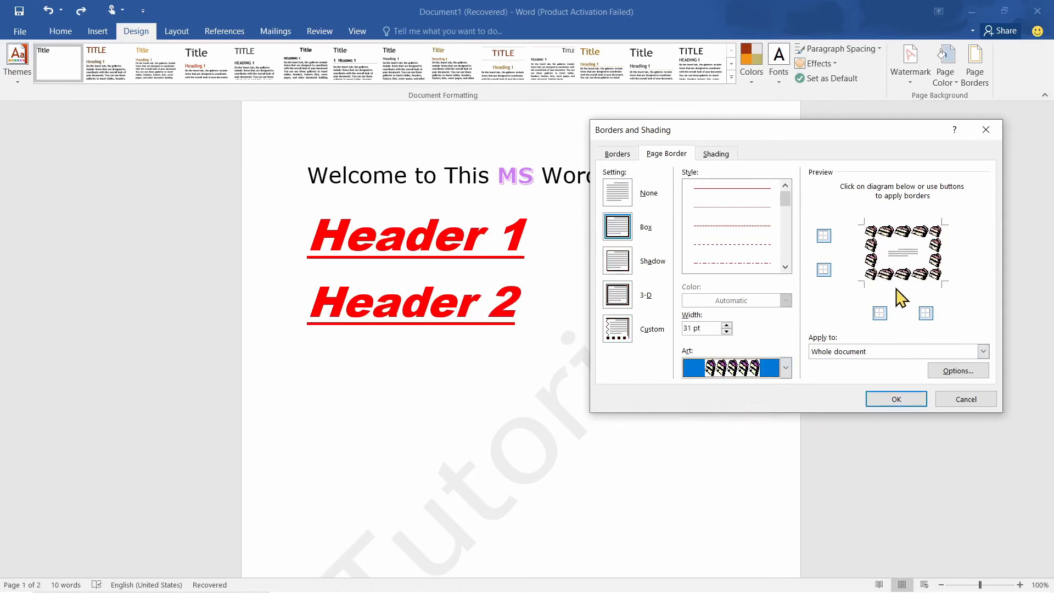
{"action": "left_click", "coordinate": [896, 399]}
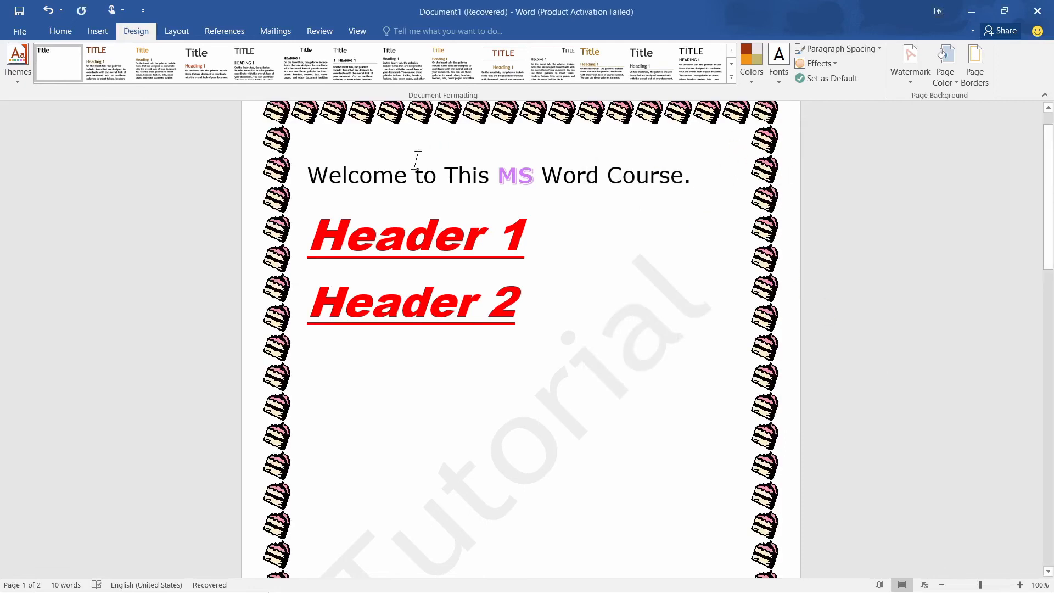
{"action": "scroll", "coordinate": [609, 298], "scroll_direction": "down", "scroll_amount": 10}
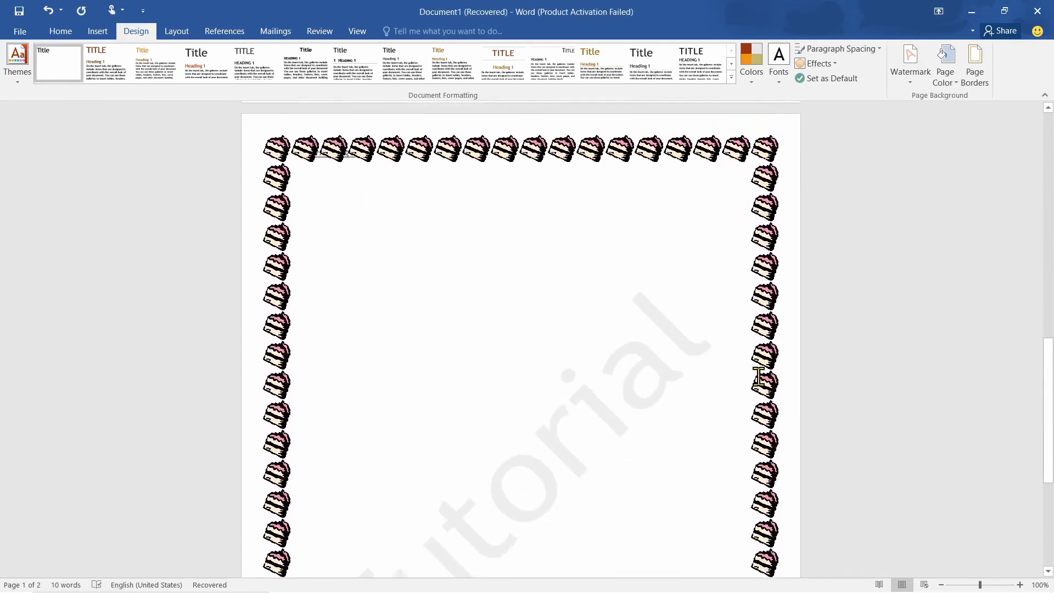
{"action": "scroll", "coordinate": [743, 376], "scroll_direction": "up", "scroll_amount": 5}
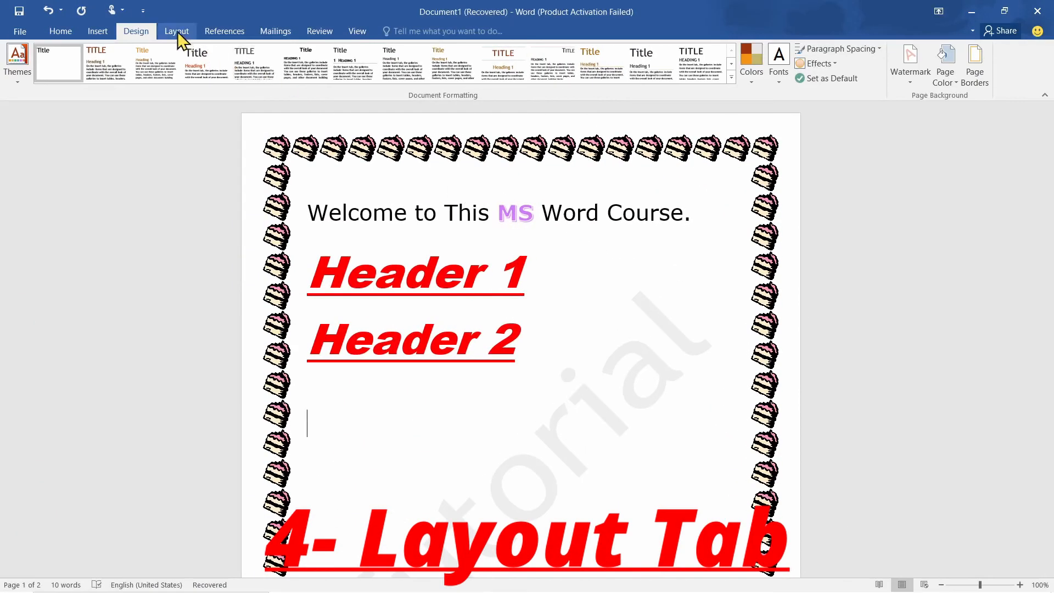
Step: Try the Narrow page margins and set the margins back to Normal
{"action": "left_click", "coordinate": [174, 30]}
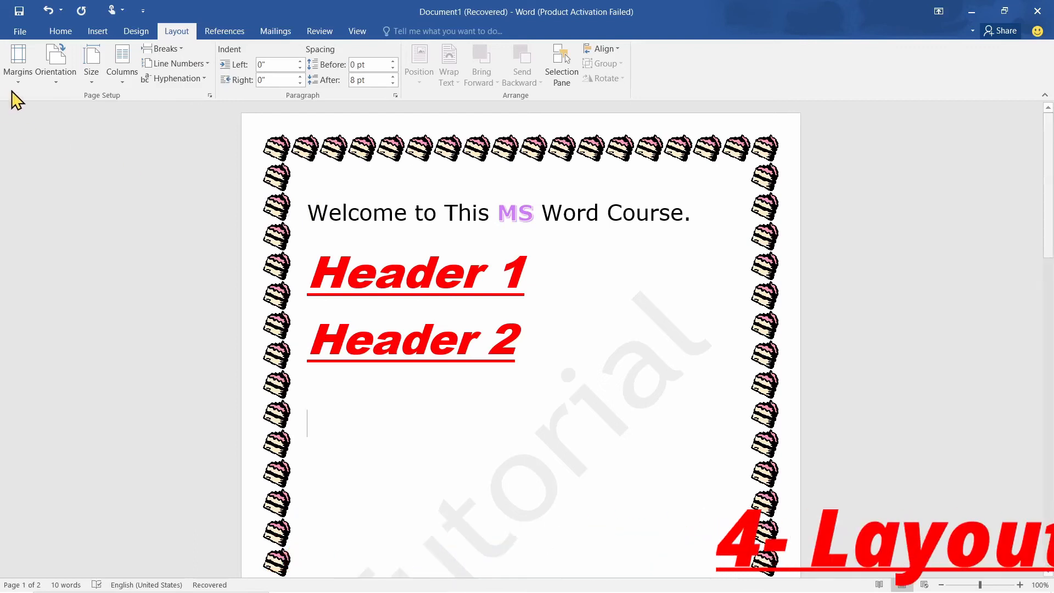
{"action": "left_click", "coordinate": [18, 77]}
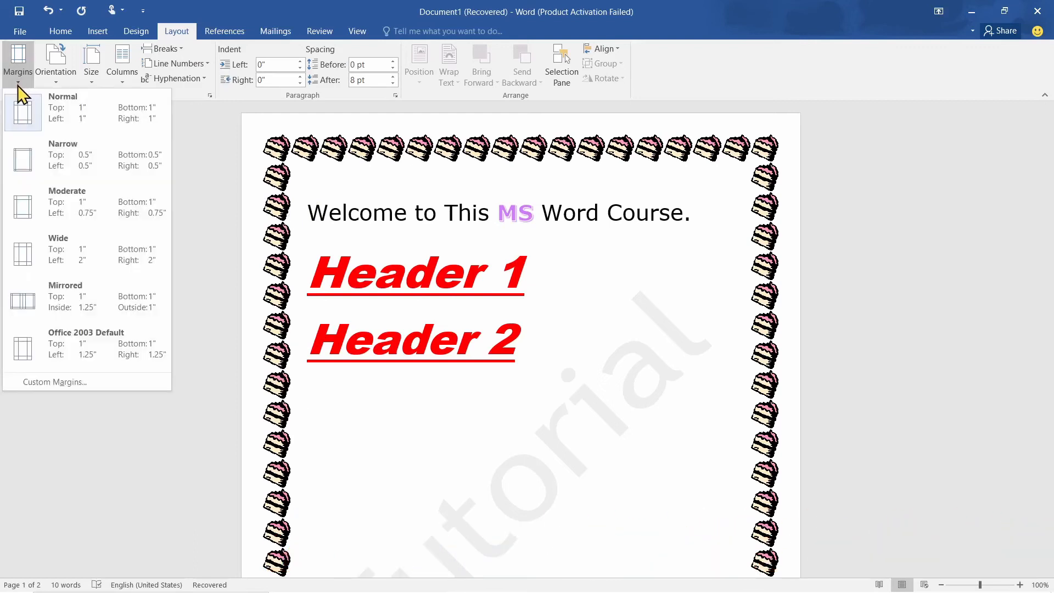
{"action": "left_click", "coordinate": [41, 157]}
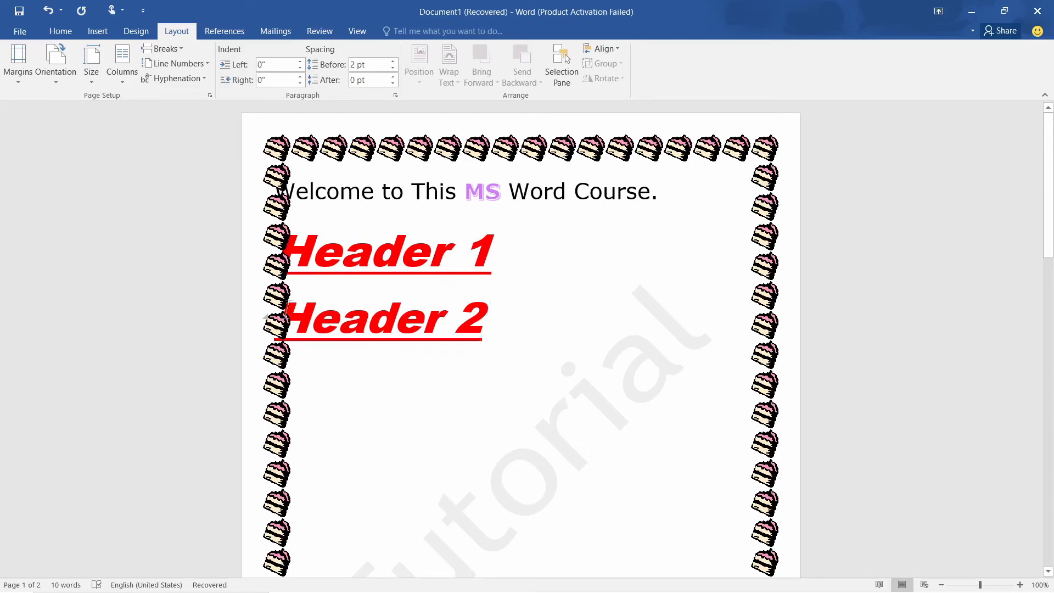
{"action": "left_click", "coordinate": [18, 77]}
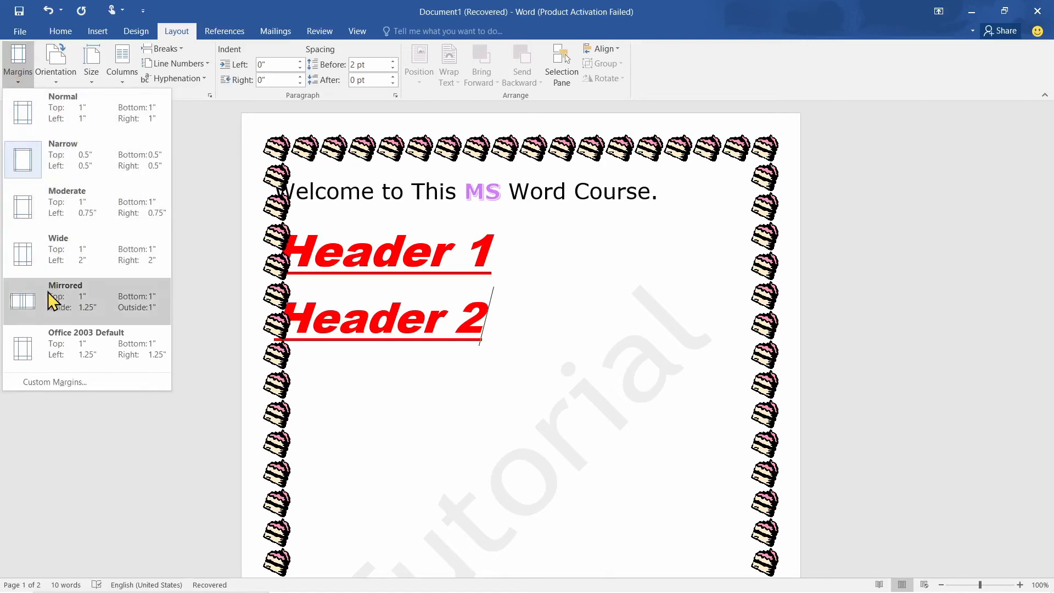
{"action": "left_click", "coordinate": [75, 108]}
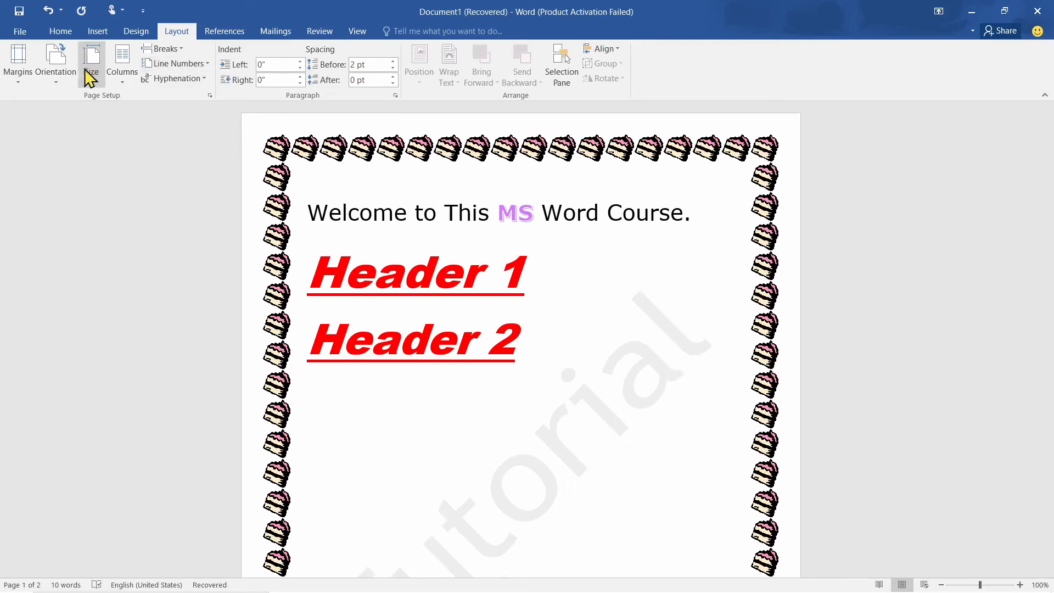
Step: Try the Landscape page orientation and set the document back to Portrait
{"action": "left_click", "coordinate": [61, 77]}
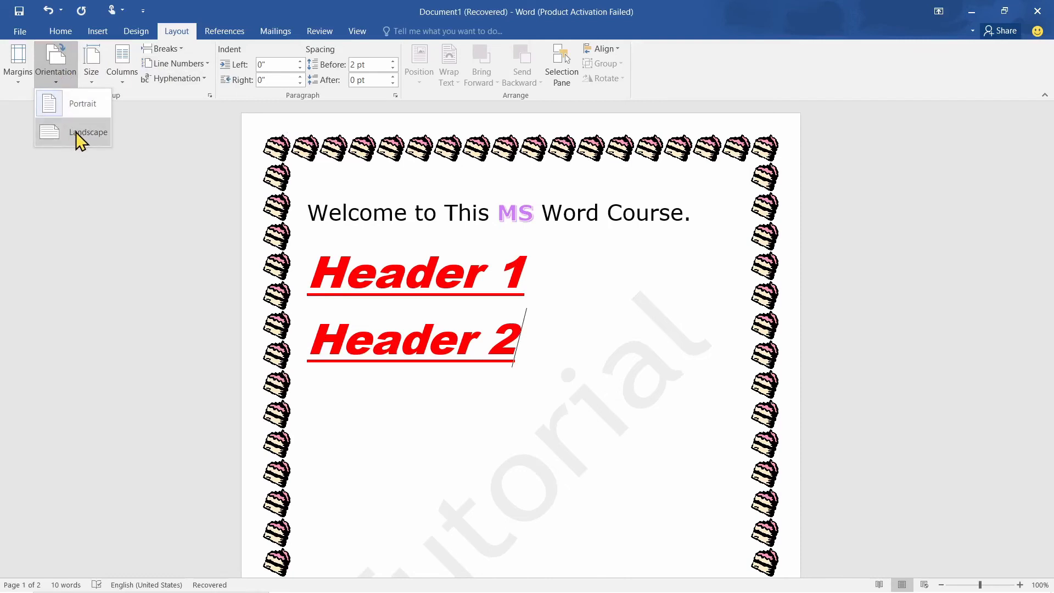
{"action": "left_click", "coordinate": [77, 138]}
{"action": "scroll", "coordinate": [649, 273], "scroll_direction": "down", "scroll_amount": 6}
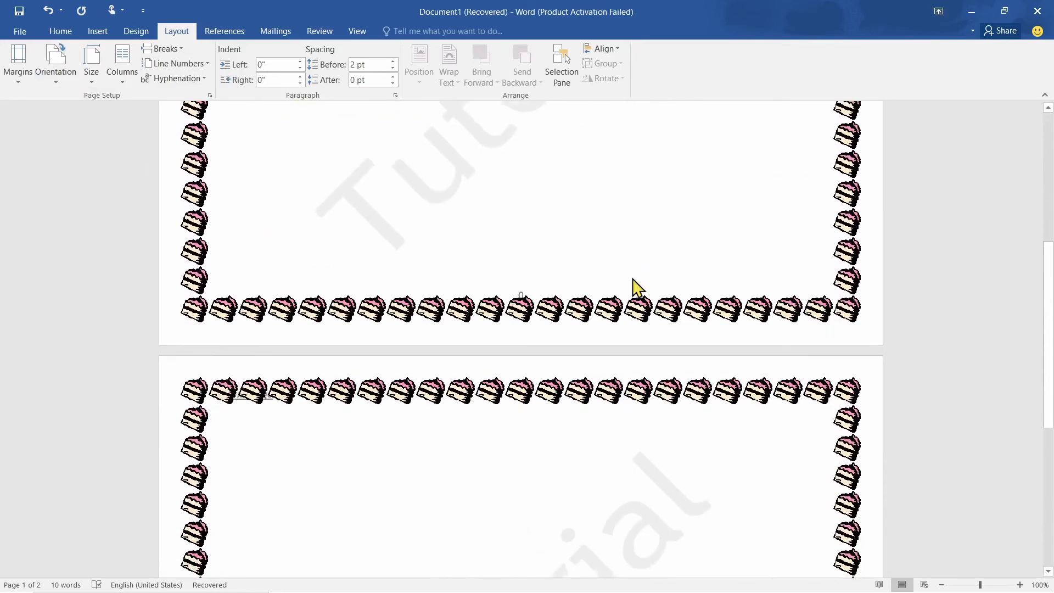
{"action": "scroll", "coordinate": [637, 285], "scroll_direction": "up", "scroll_amount": 6}
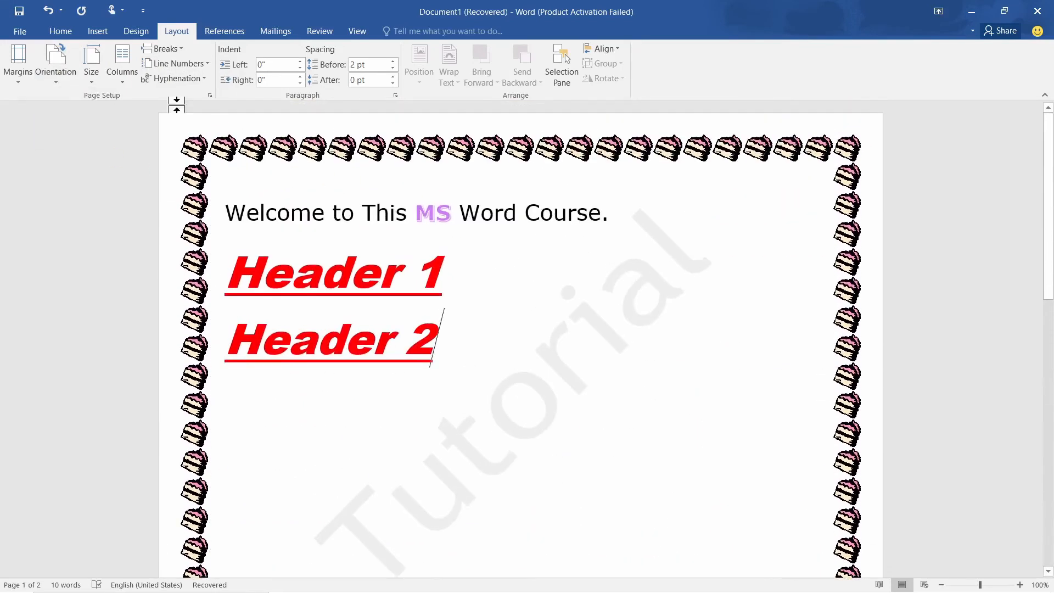
{"action": "left_click", "coordinate": [57, 64]}
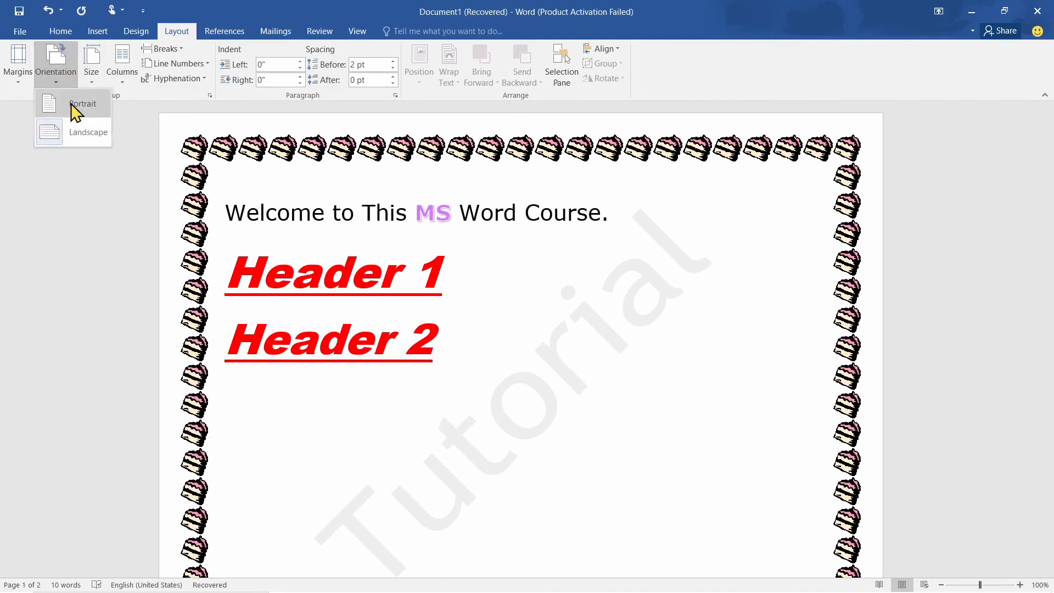
{"action": "left_click", "coordinate": [76, 107]}
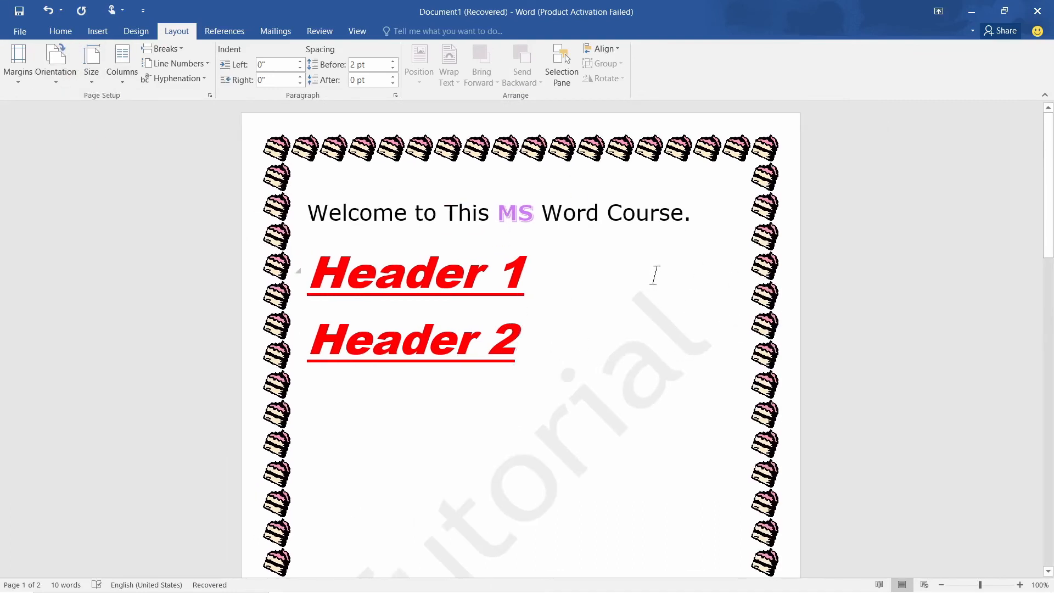
Step: Try the Legal paper size (8.5" x 14") and set the pages back to Letter (8.5" x 11")
{"action": "left_click", "coordinate": [89, 73]}
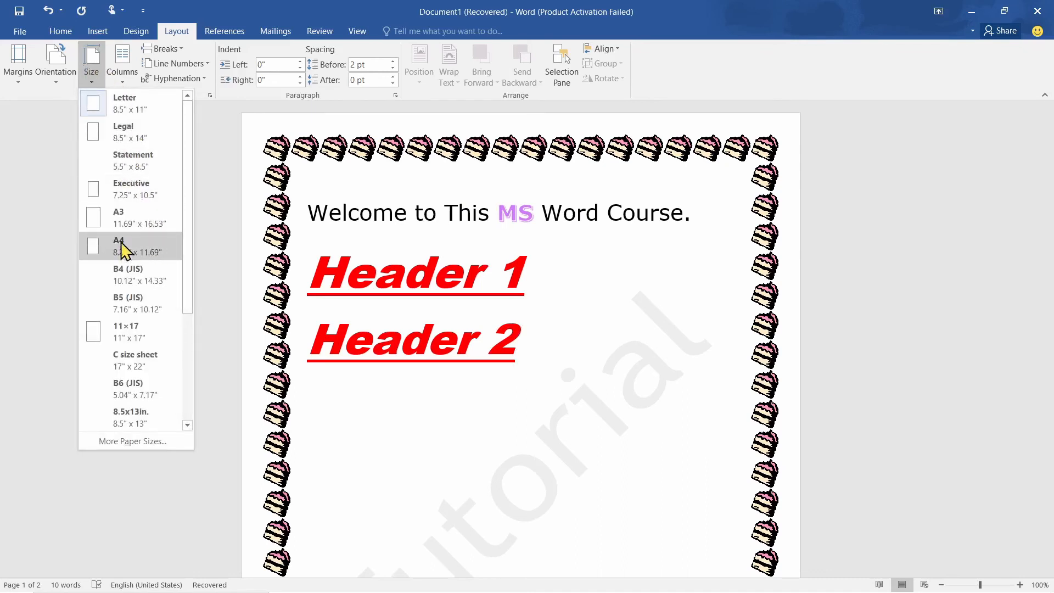
{"action": "left_click", "coordinate": [123, 139]}
{"action": "scroll", "coordinate": [651, 316], "scroll_direction": "down", "scroll_amount": 1}
{"action": "scroll", "coordinate": [640, 310], "scroll_direction": "down", "scroll_amount": 10}
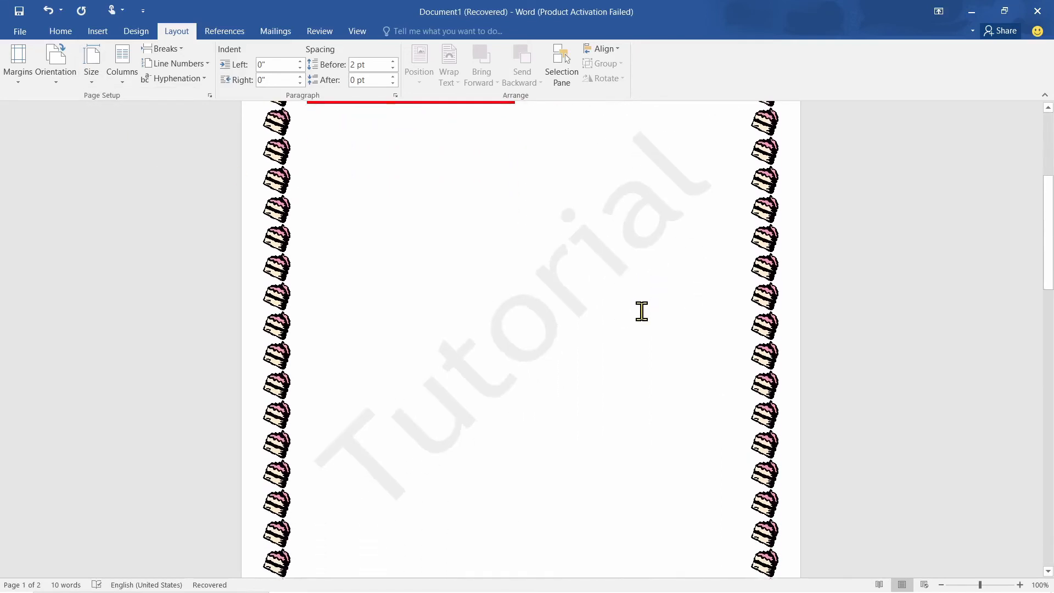
{"action": "scroll", "coordinate": [641, 311], "scroll_direction": "up", "scroll_amount": 8}
{"action": "scroll", "coordinate": [628, 297], "scroll_direction": "up", "scroll_amount": 4}
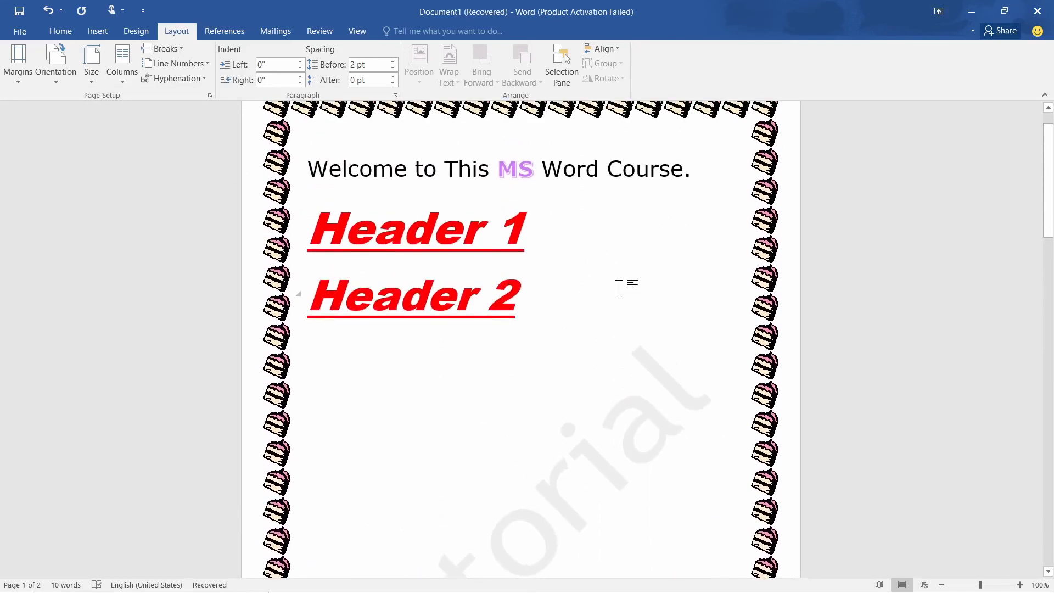
{"action": "left_click", "coordinate": [92, 72]}
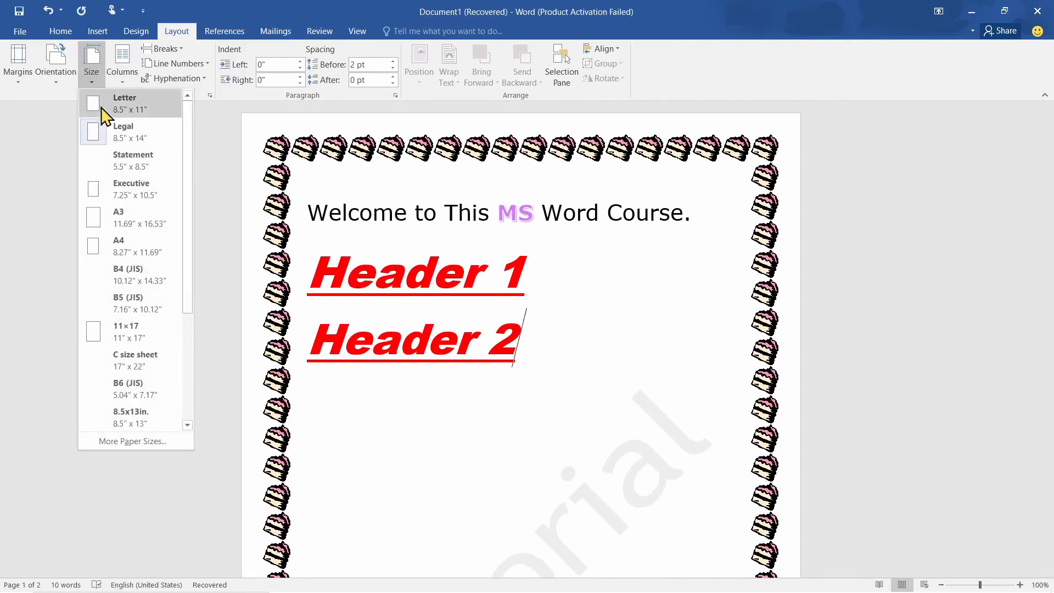
{"action": "left_click", "coordinate": [107, 104]}
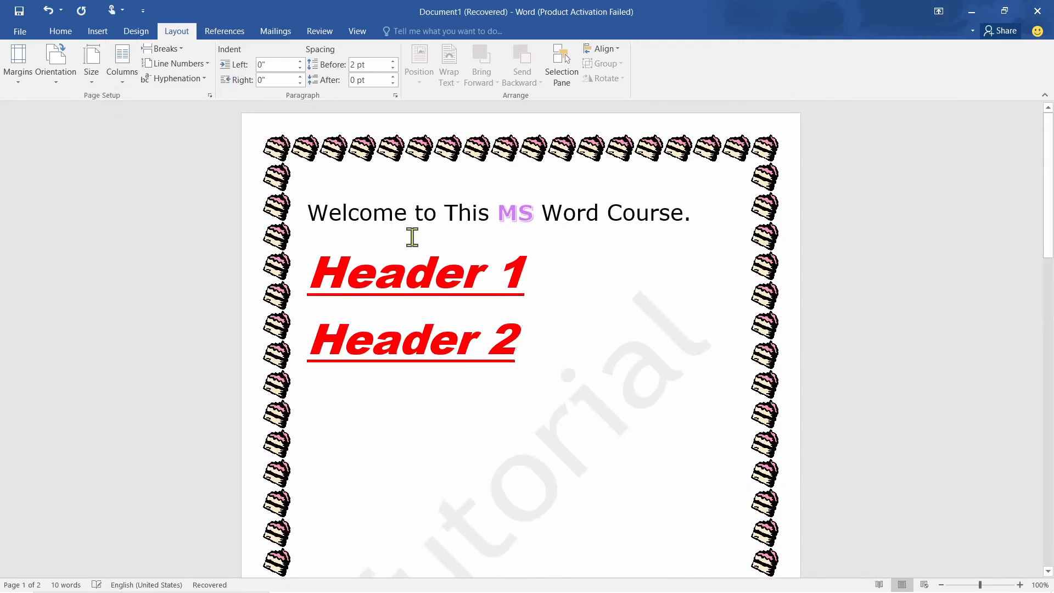
Step: Lay the text out in two columns and enter "df" followed by a long run of d's below Header 2, filling into the second column
{"action": "left_click", "coordinate": [123, 80]}
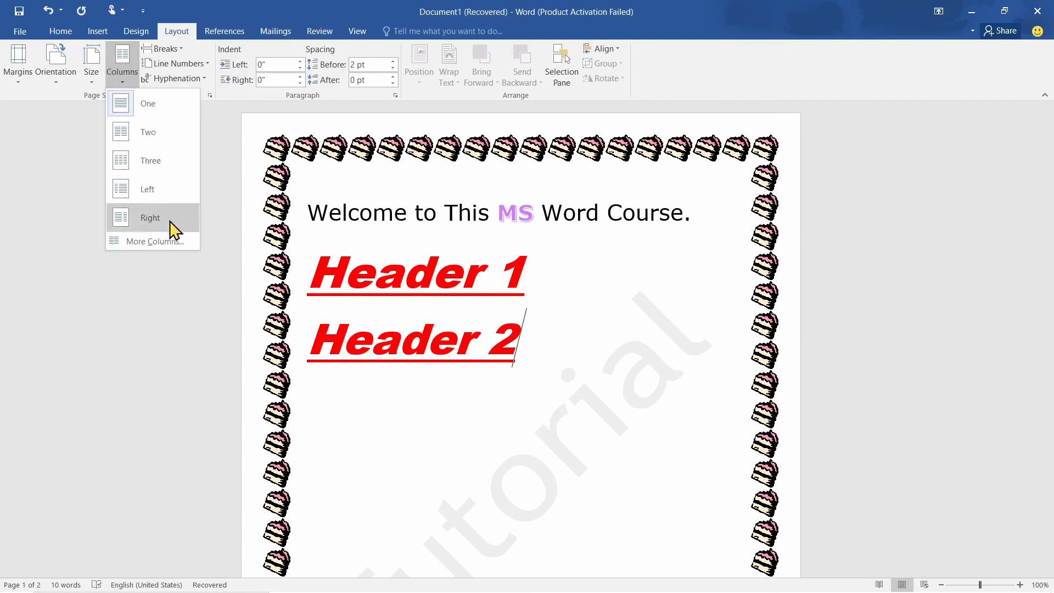
{"action": "left_click", "coordinate": [144, 141]}
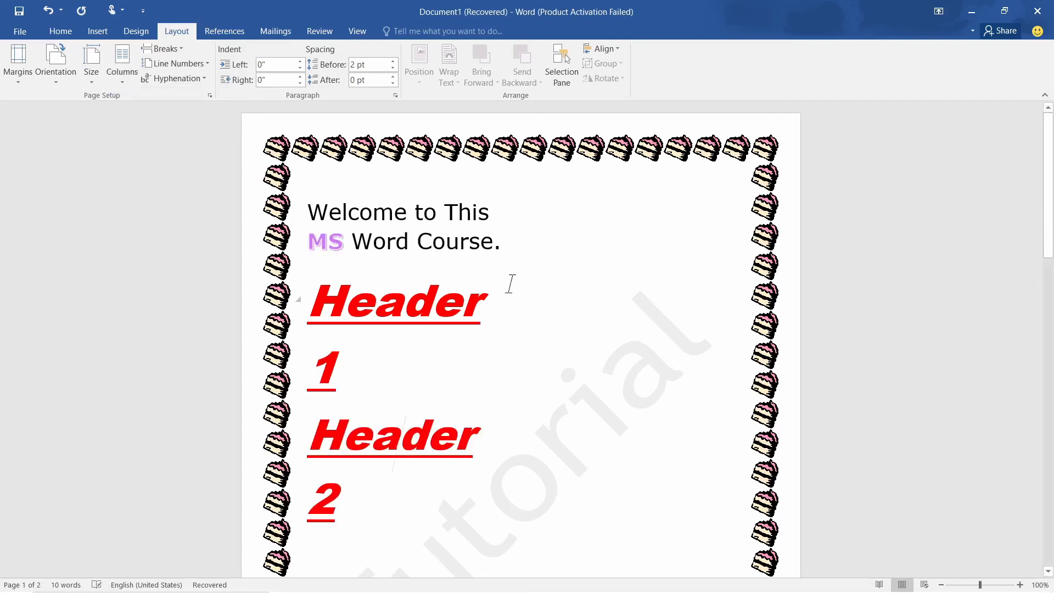
{"action": "key", "text": "Return"}
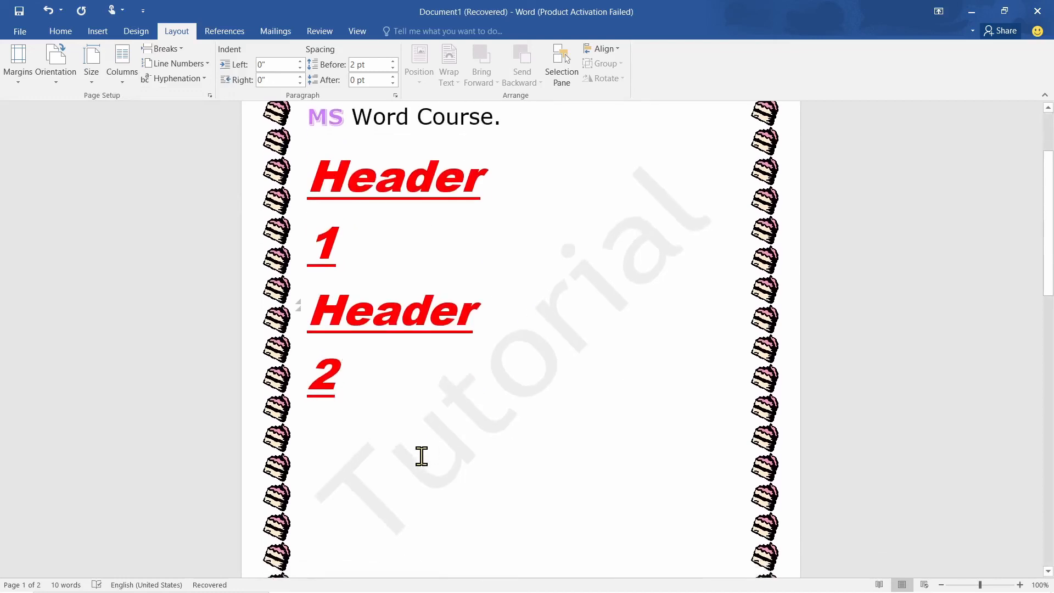
{"action": "type", "text": "df"}
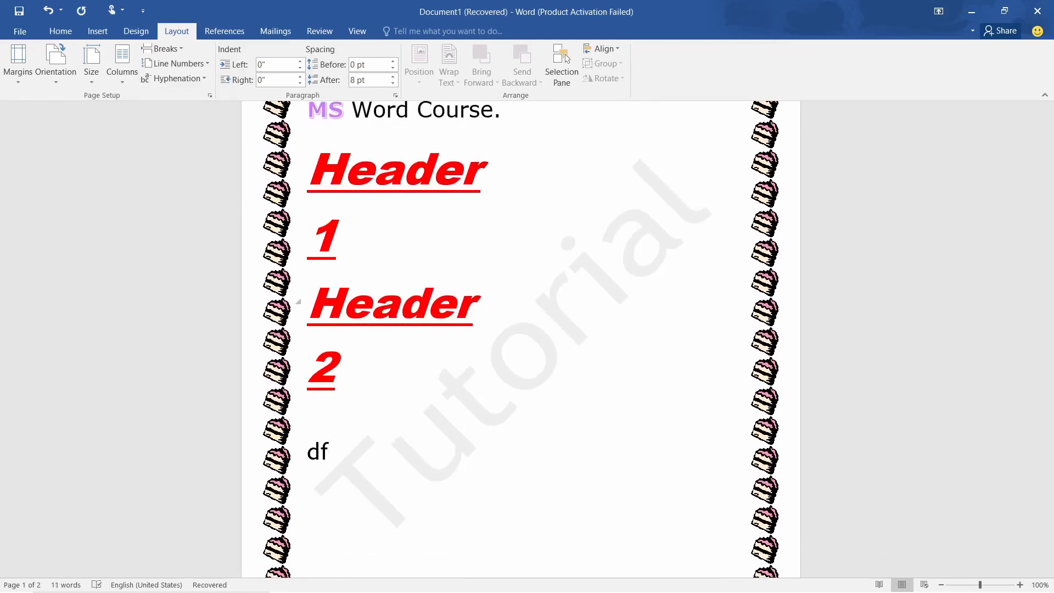
{"action": "type", "text": "dddddddddddddddddddddddddddddddddddddddddddddddddddddddddddddddddddddddddddddddddddddddddddddddddddddddddddddddddddddddd"}
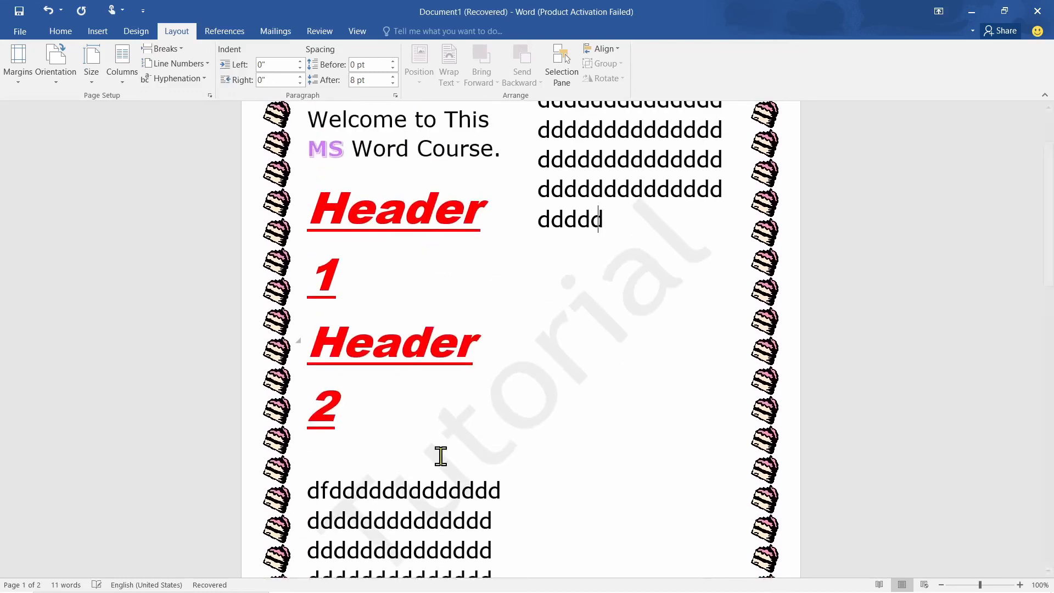
{"action": "scroll", "coordinate": [539, 436], "scroll_direction": "up", "scroll_amount": 2}
{"action": "scroll", "coordinate": [520, 337], "scroll_direction": "down", "scroll_amount": 2}
{"action": "scroll", "coordinate": [516, 346], "scroll_direction": "down", "scroll_amount": 4}
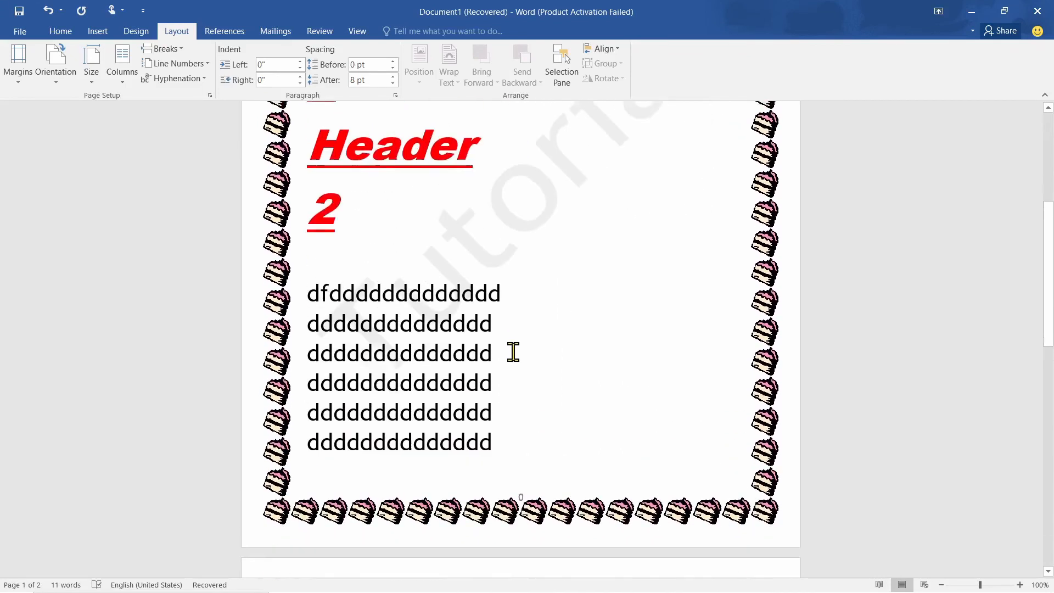
{"action": "scroll", "coordinate": [544, 361], "scroll_direction": "up", "scroll_amount": 5}
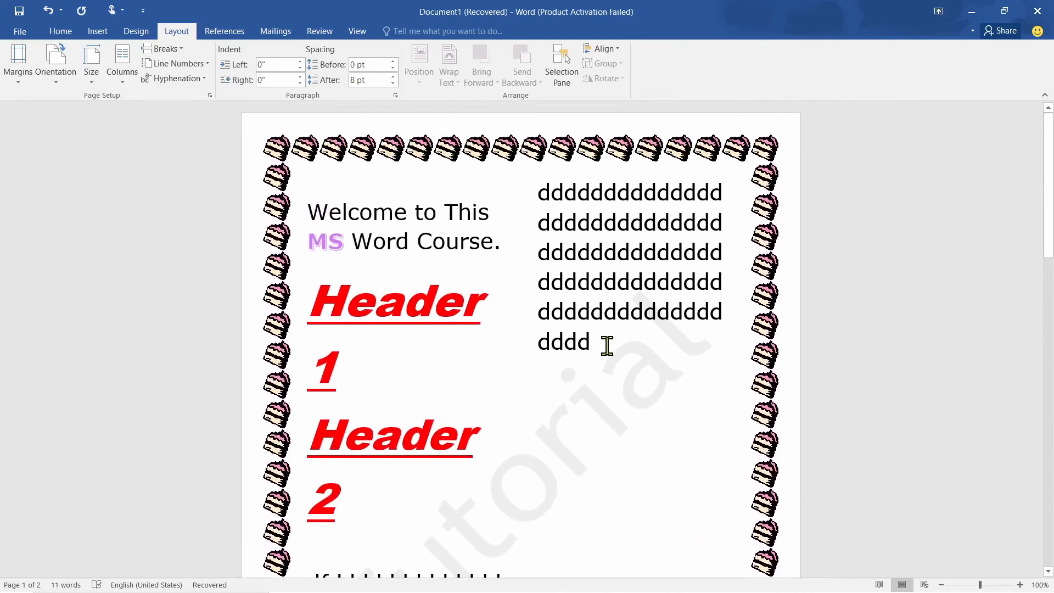
Step: Set the document's text back to one column and check the filler text below Header 2
{"action": "left_click", "coordinate": [122, 77]}
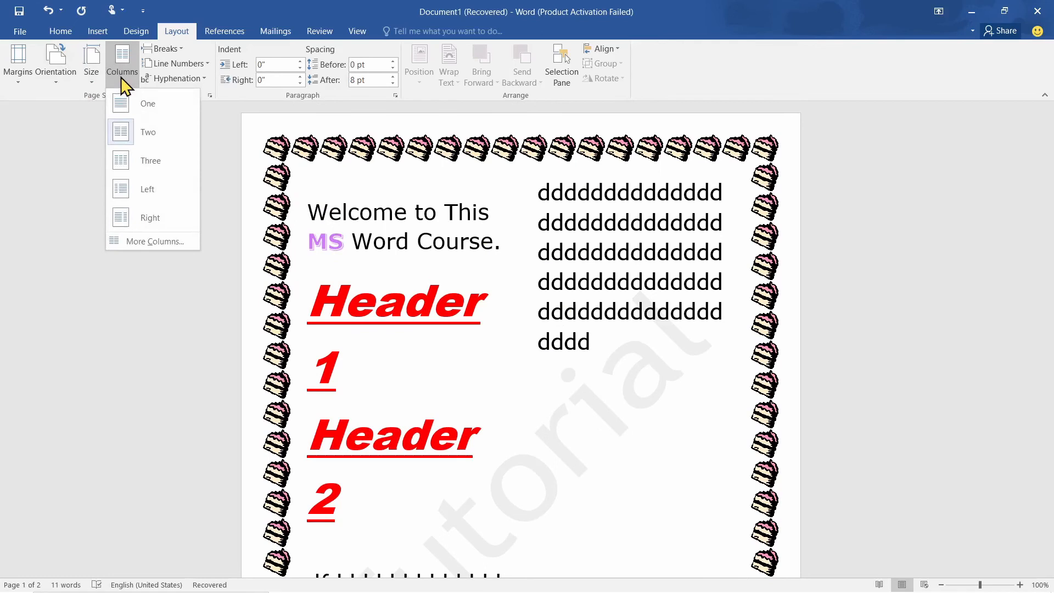
{"action": "left_click", "coordinate": [149, 109]}
{"action": "scroll", "coordinate": [482, 295], "scroll_direction": "down", "scroll_amount": 4}
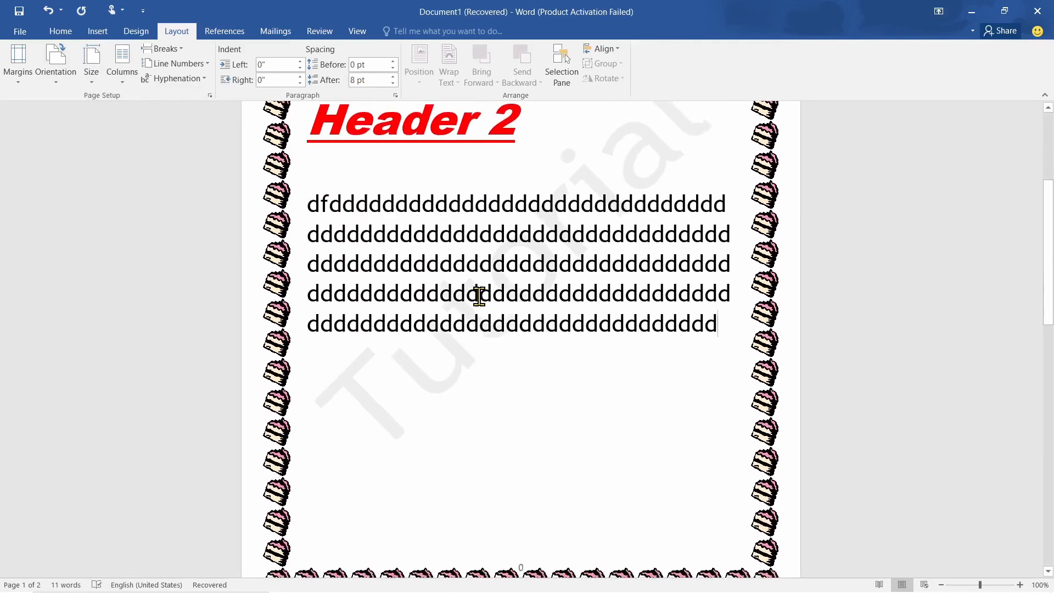
Step: Insert an Automatic Table 1 table of contents above the welcome line and locate the Header 1 heading it lists
{"action": "scroll", "coordinate": [476, 295], "scroll_direction": "up", "scroll_amount": 3}
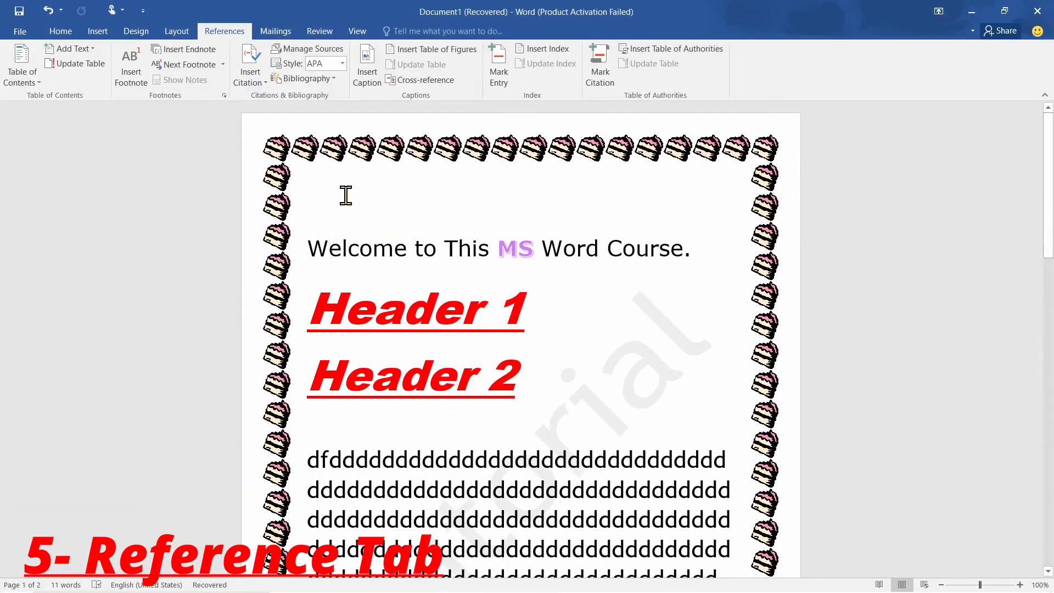
{"action": "left_click", "coordinate": [28, 81]}
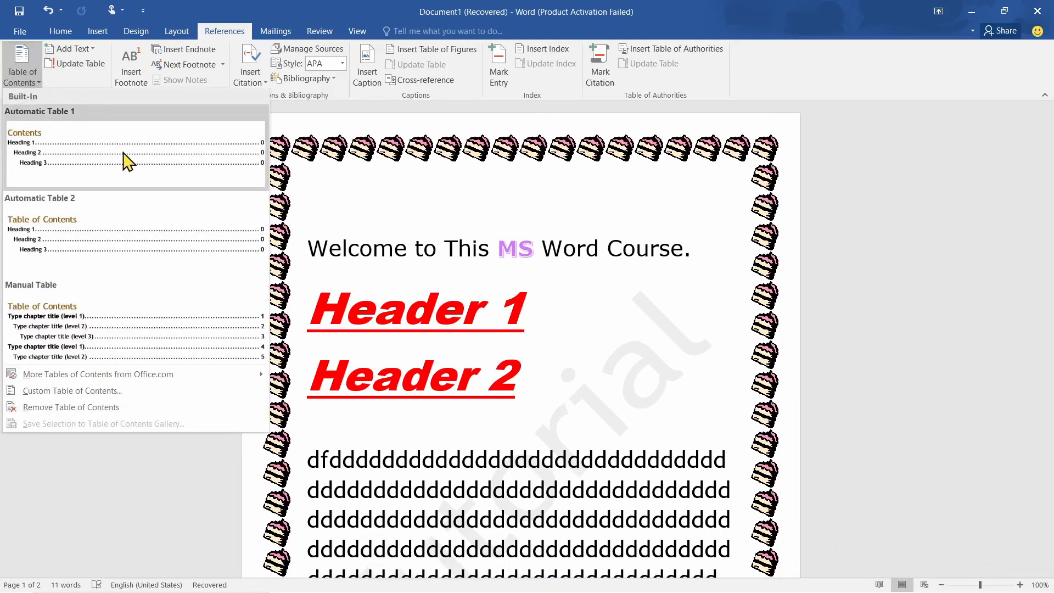
{"action": "left_click", "coordinate": [69, 146]}
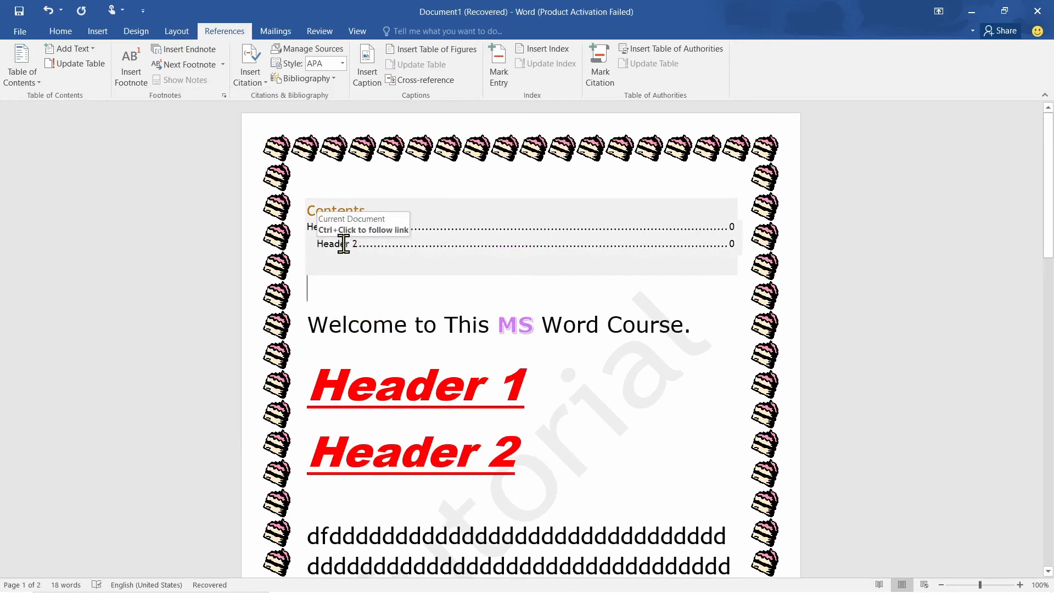
{"action": "left_click_drag", "start_coordinate": [541, 385], "coordinate": [377, 379]}
{"action": "left_click", "coordinate": [430, 387]}
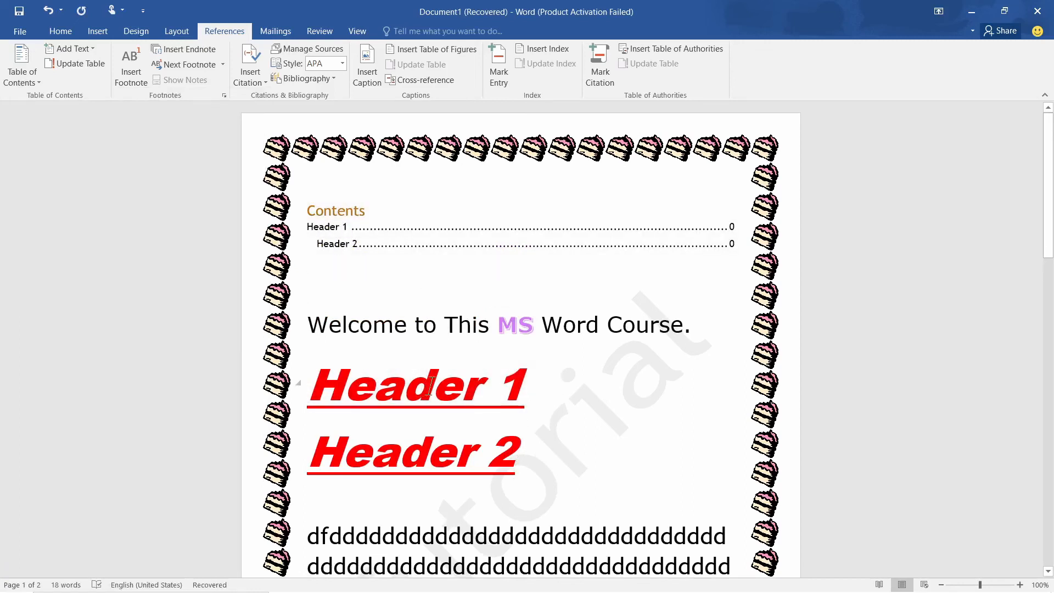
Step: Follow the Header 1 and Header 2 links from the table of contents in Read Mode and return to the page view
{"action": "left_click", "coordinate": [879, 584]}
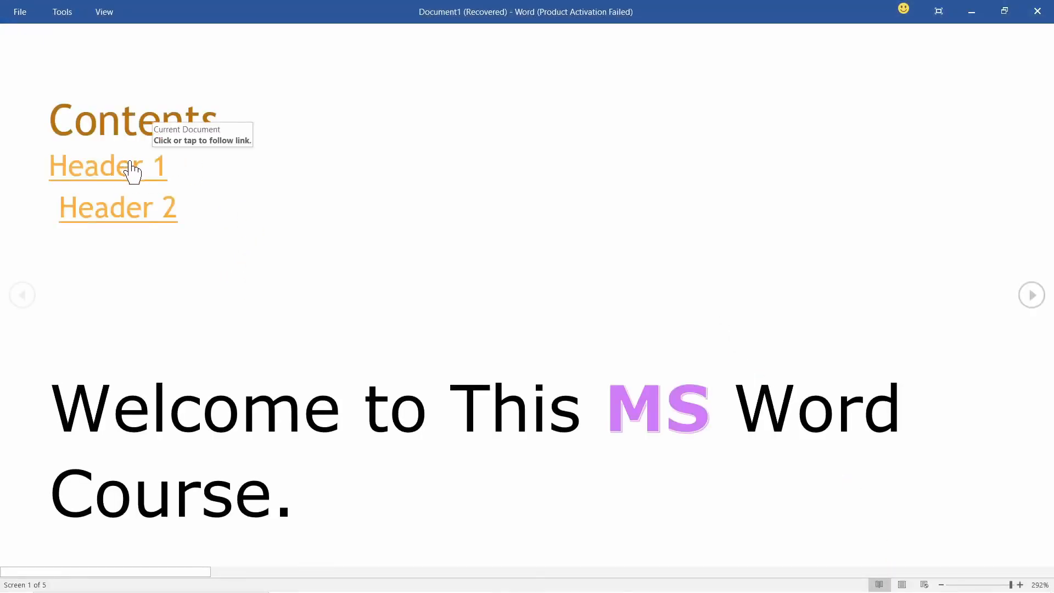
{"action": "left_click", "coordinate": [132, 173]}
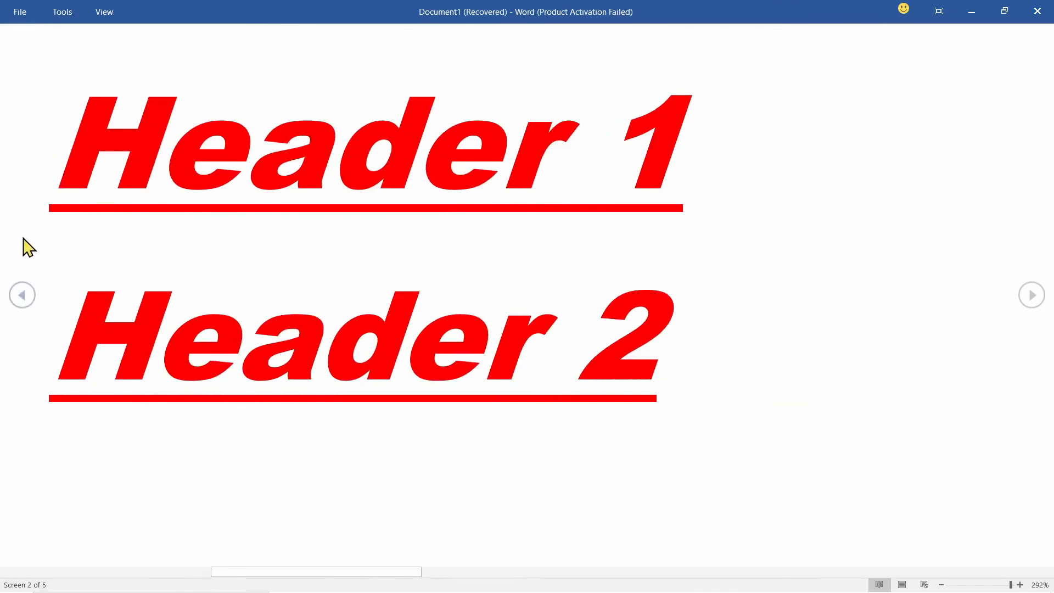
{"action": "left_click", "coordinate": [20, 300]}
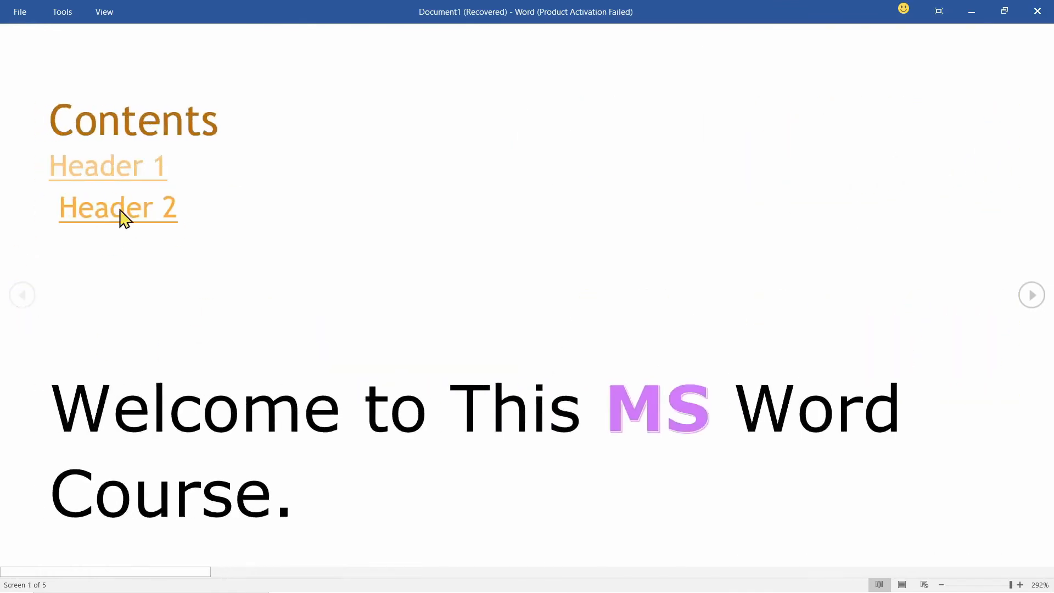
{"action": "left_click", "coordinate": [122, 218]}
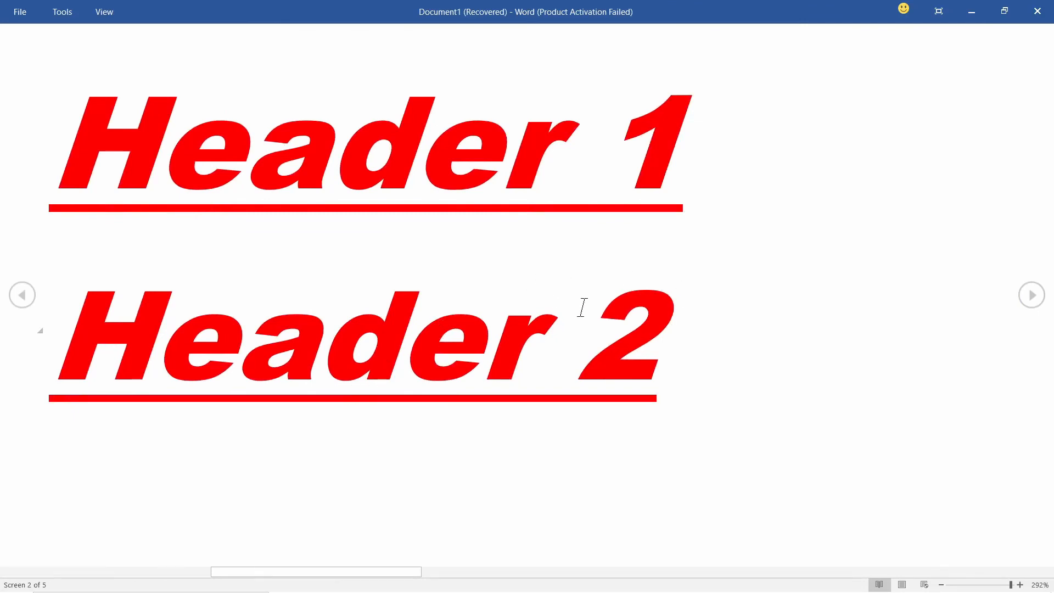
{"action": "key", "text": "Escape"}
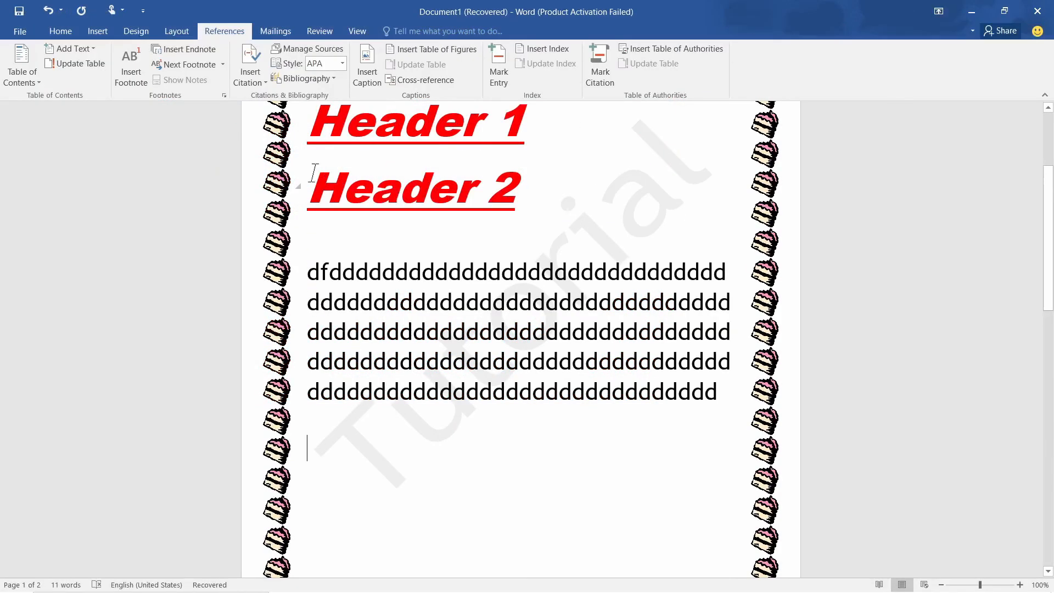
Step: Insert the built-in Bibliography block below the filler text and replace its placeholder line with an author's name
{"action": "left_click", "coordinate": [301, 78]}
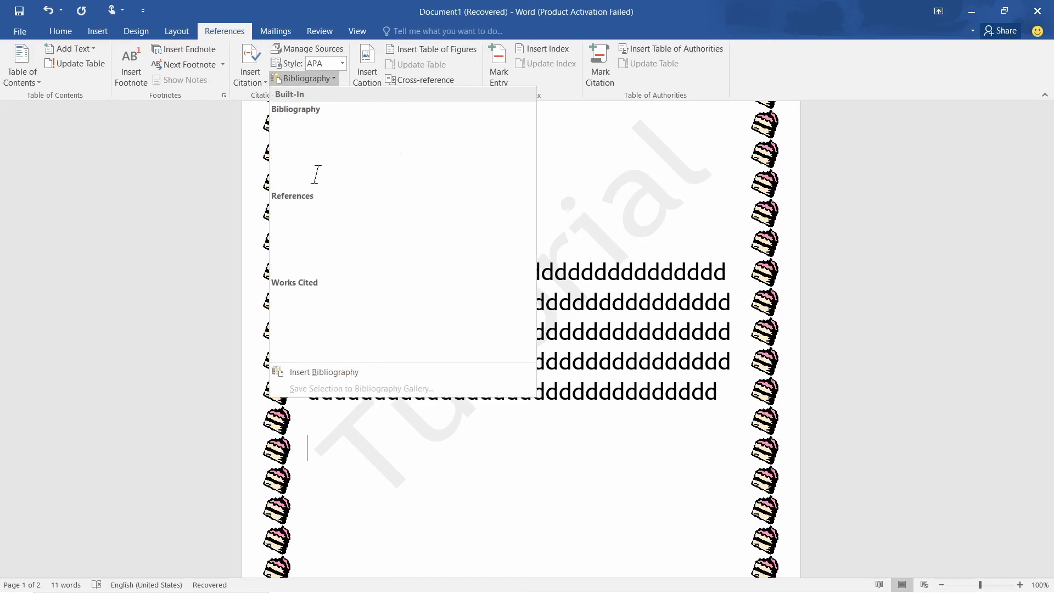
{"action": "left_click", "coordinate": [294, 134]}
{"action": "scroll", "coordinate": [522, 336], "scroll_direction": "down", "scroll_amount": 3}
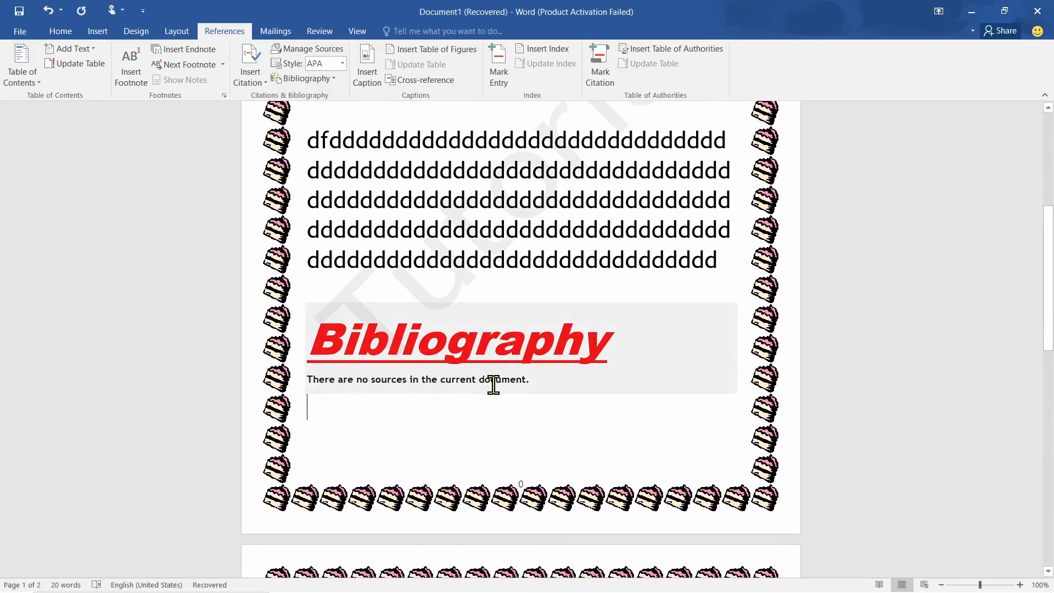
{"action": "left_click", "coordinate": [532, 381]}
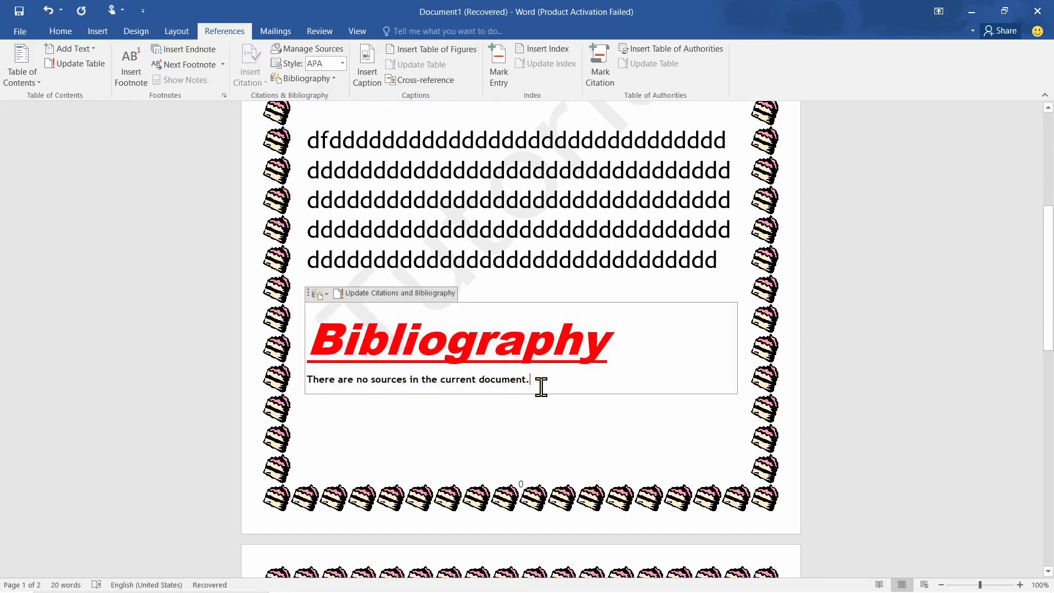
{"action": "triple_click", "coordinate": [541, 386]}
{"action": "type", "text": "John"}
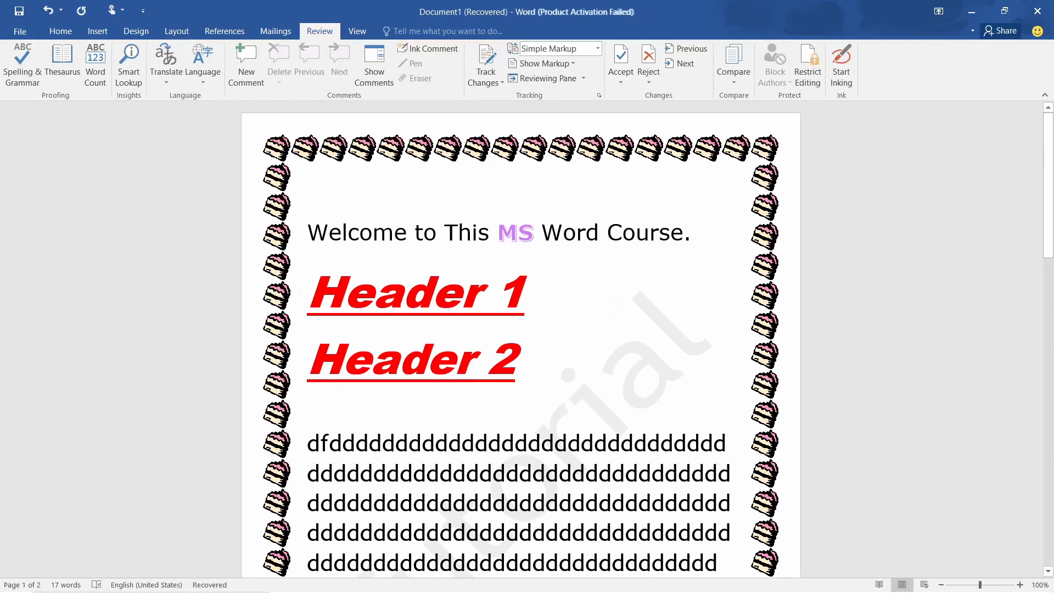
Step: Run a spelling and grammar check on the whole document
{"action": "left_click", "coordinate": [22, 80]}
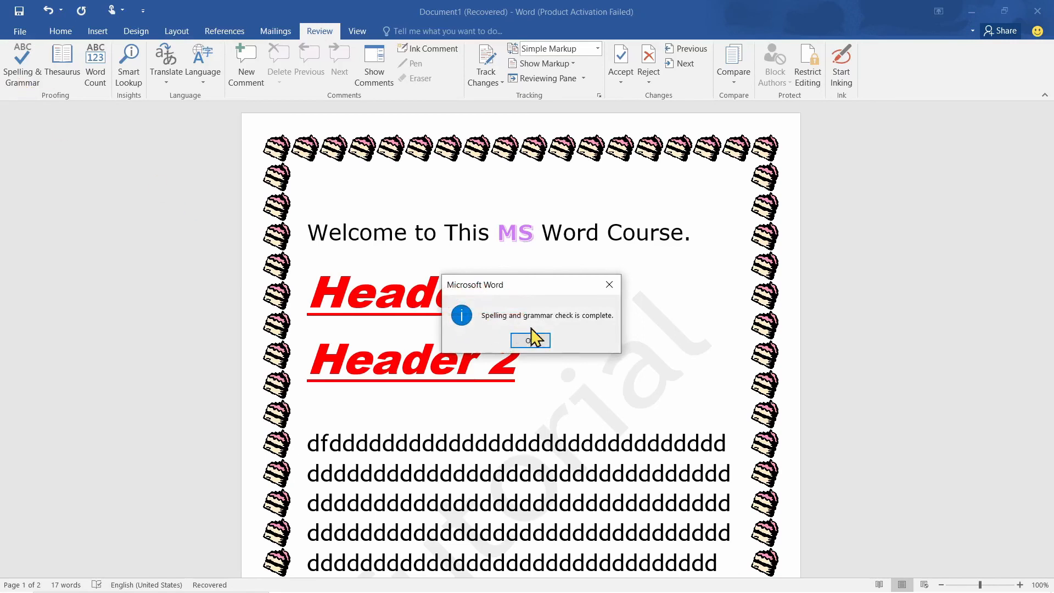
{"action": "left_click", "coordinate": [609, 285]}
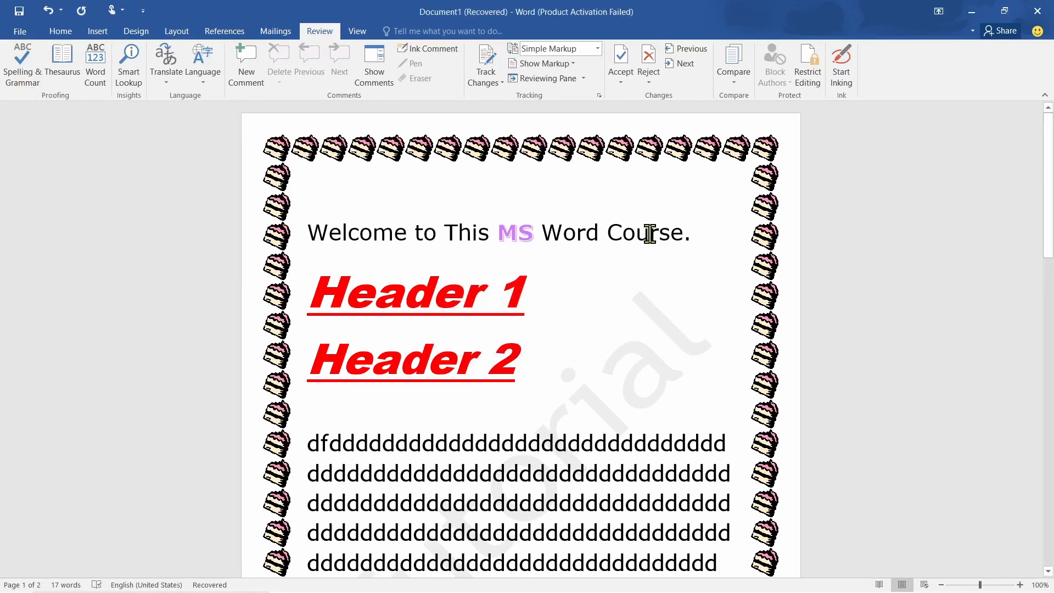
Step: Misspell "Course" in the welcome line as "Cours" and correct it with the spelling checker's suggestion "Course"
{"action": "key", "text": "BackSpace"}
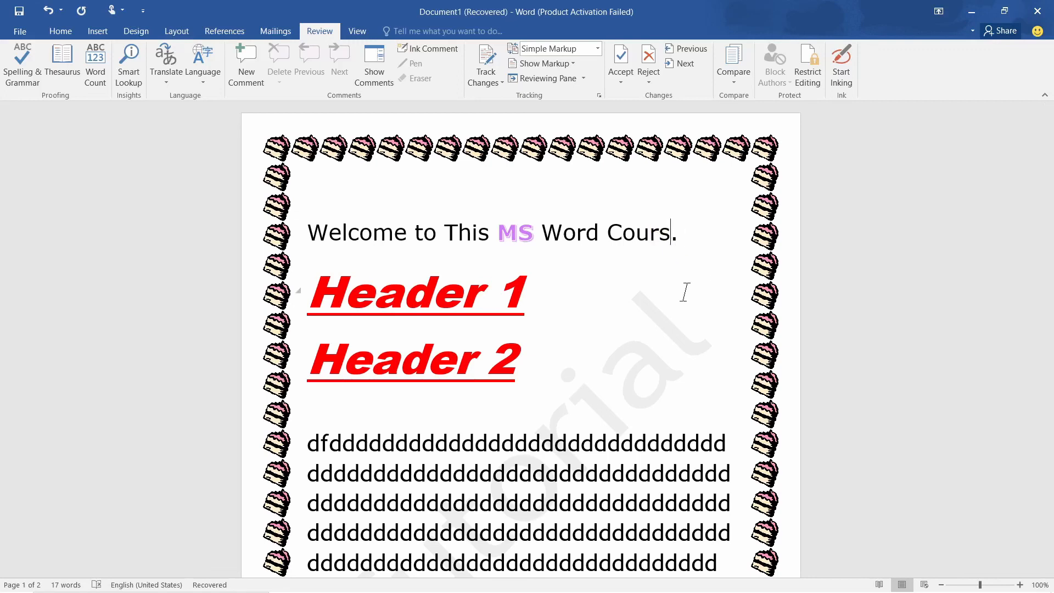
{"action": "left_click", "coordinate": [22, 65]}
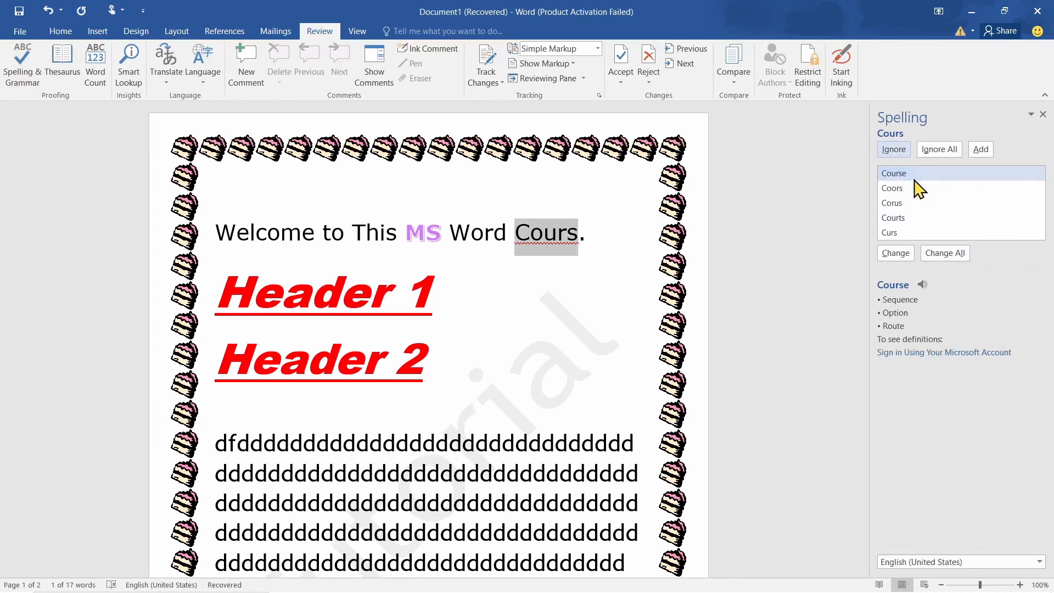
{"action": "left_click", "coordinate": [912, 175]}
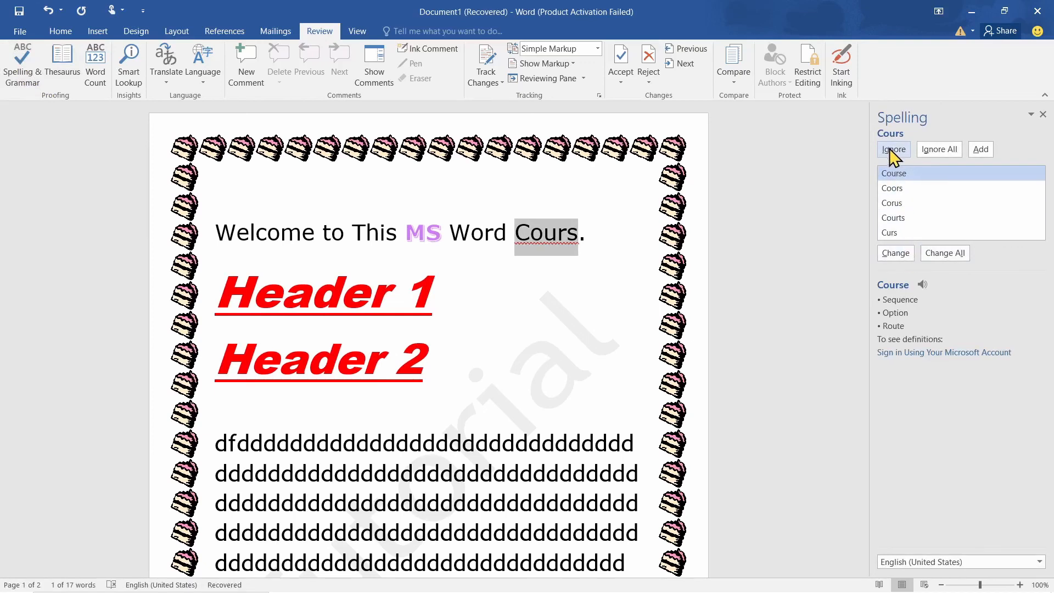
{"action": "left_click", "coordinate": [909, 253]}
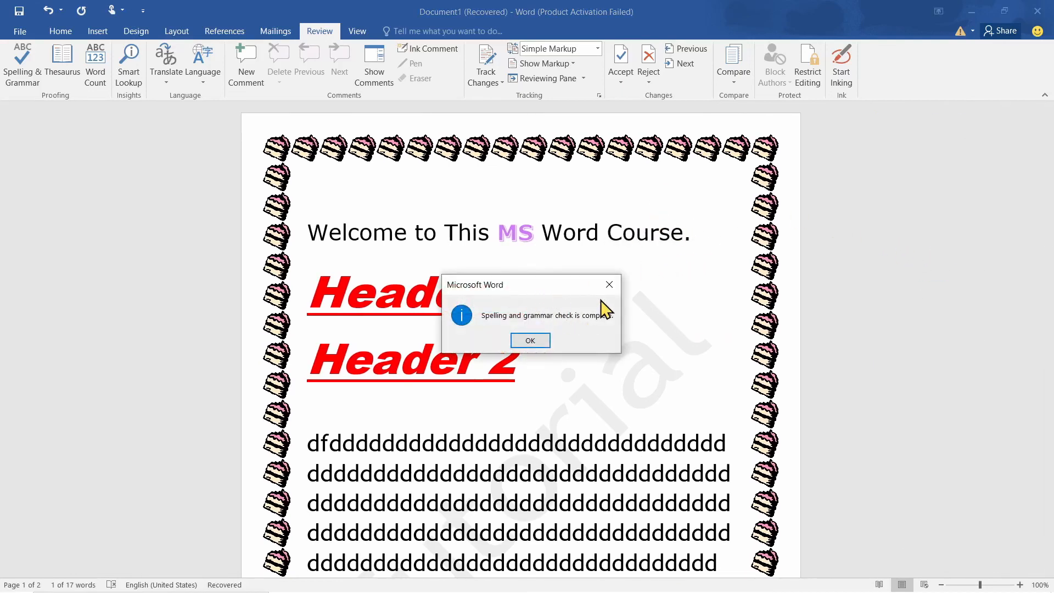
{"action": "left_click", "coordinate": [609, 284]}
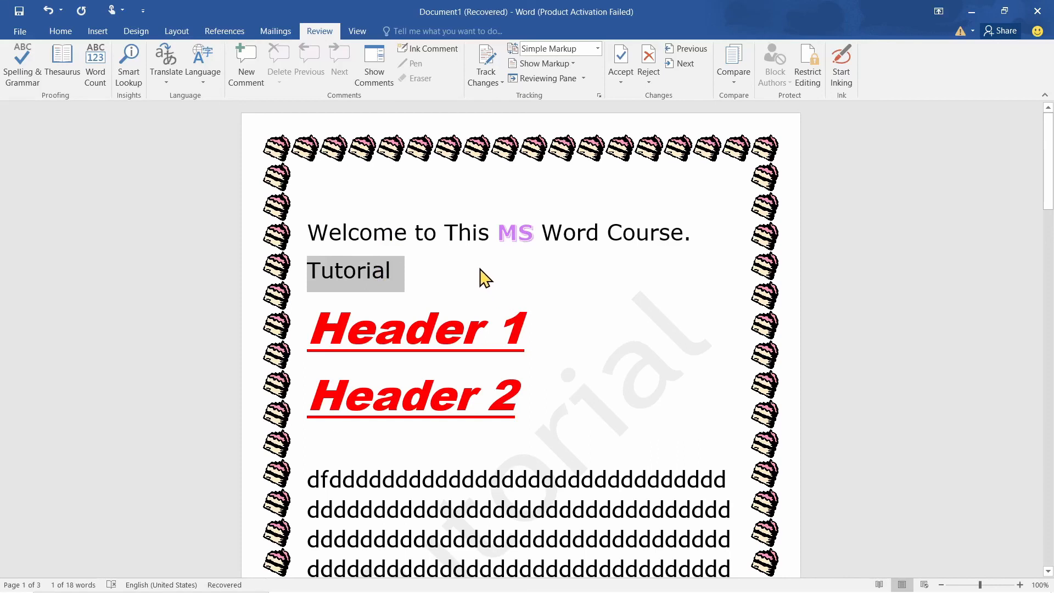
Step: Look up the word "Tutorial" in the thesaurus and bring up the document's word count statistics
{"action": "key", "text": "shift+F7"}
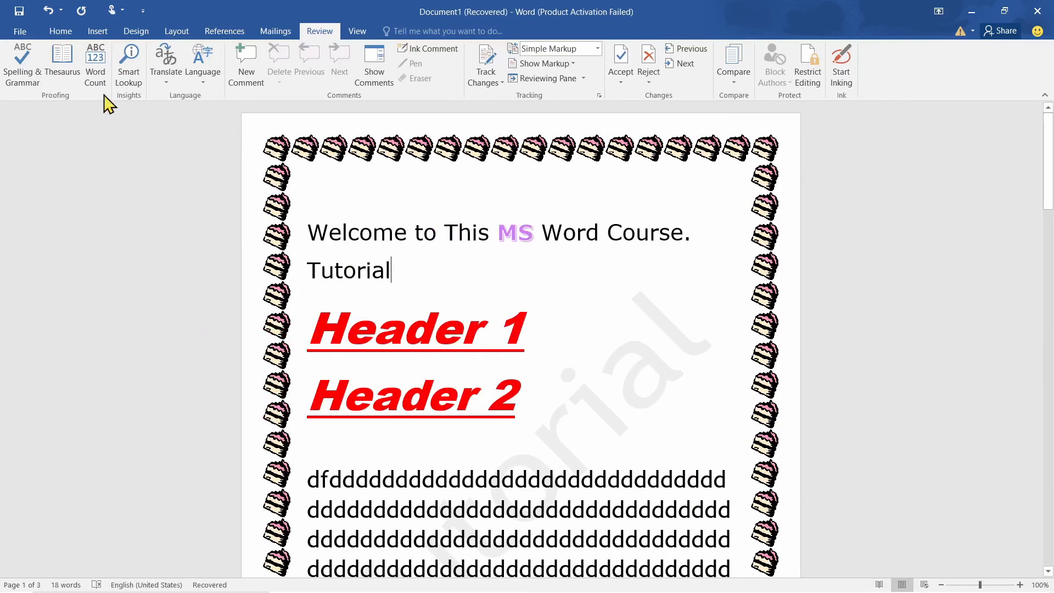
{"action": "left_click", "coordinate": [96, 65]}
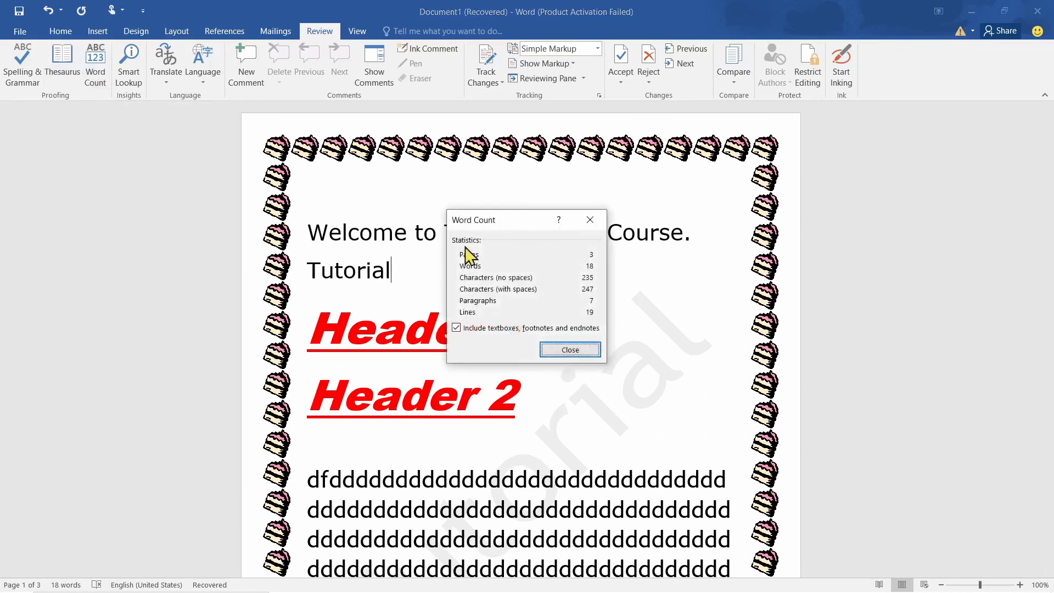